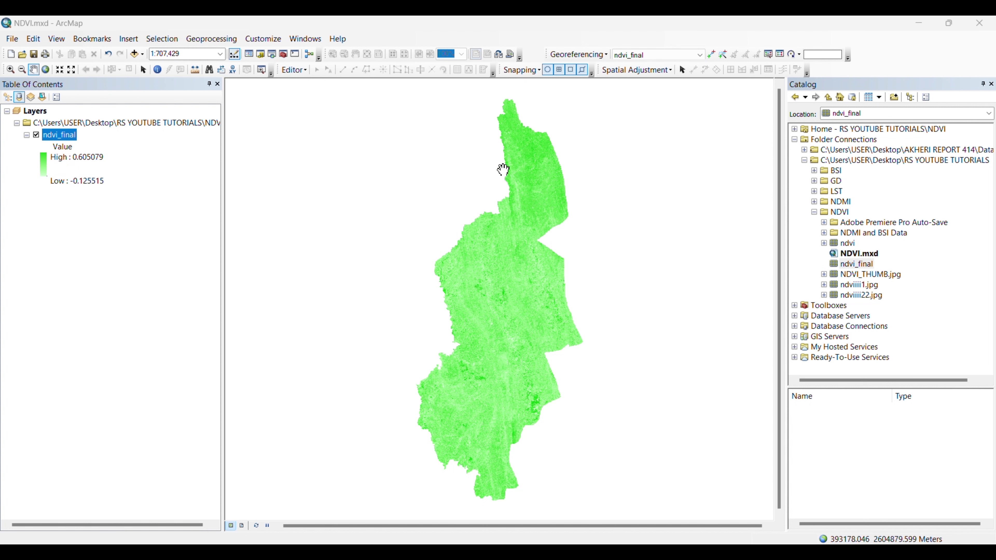
Symbolize the ndvi_final layer as Classified with 5 Natural Breaks classes and a light-to-bright green color ramp.
left_click(59, 135)
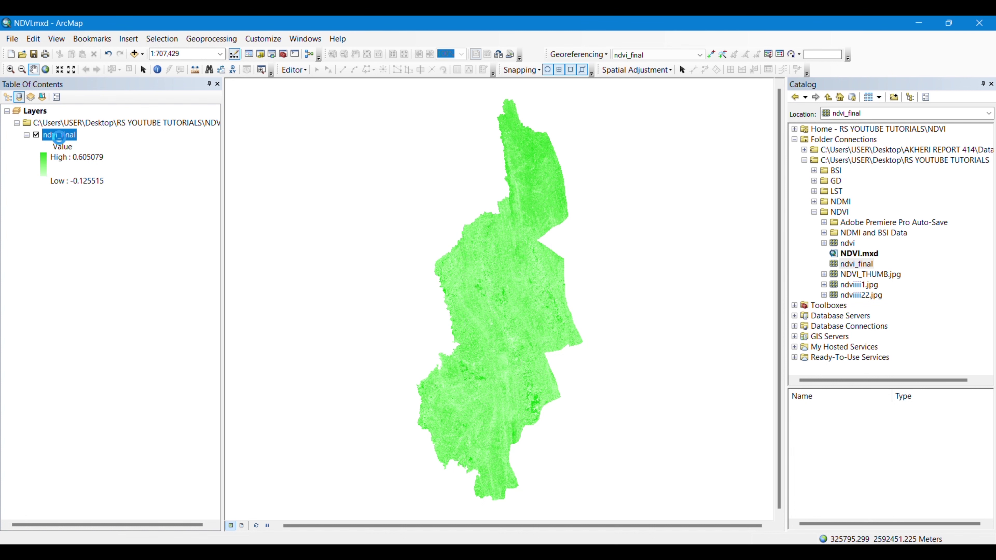
right_click(59, 135)
left_click(110, 317)
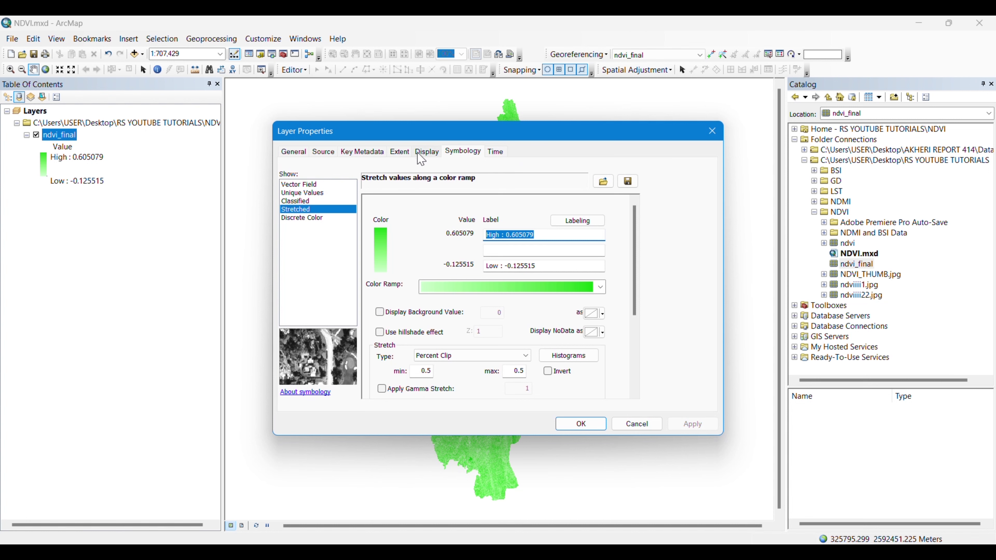
left_click(299, 200)
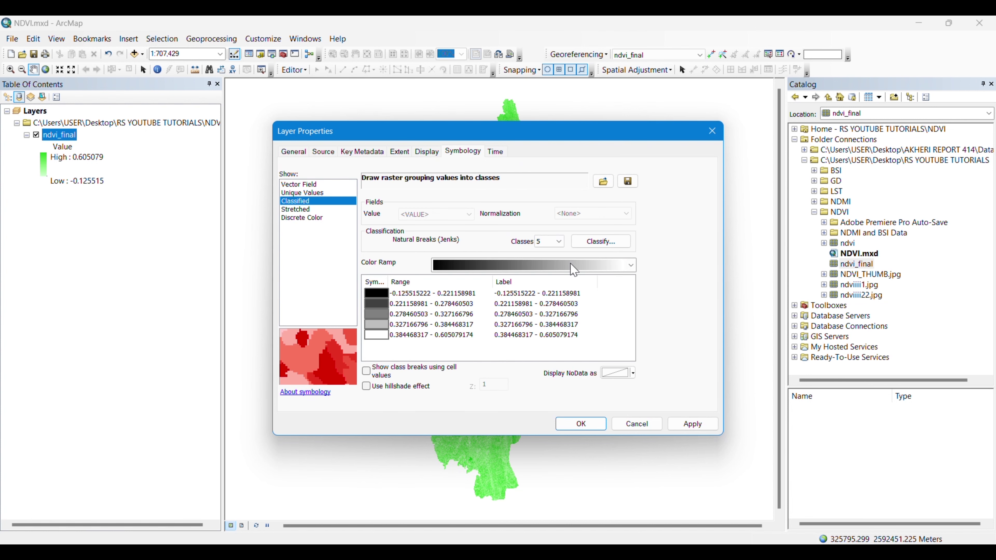
left_click(574, 270)
left_click(570, 214)
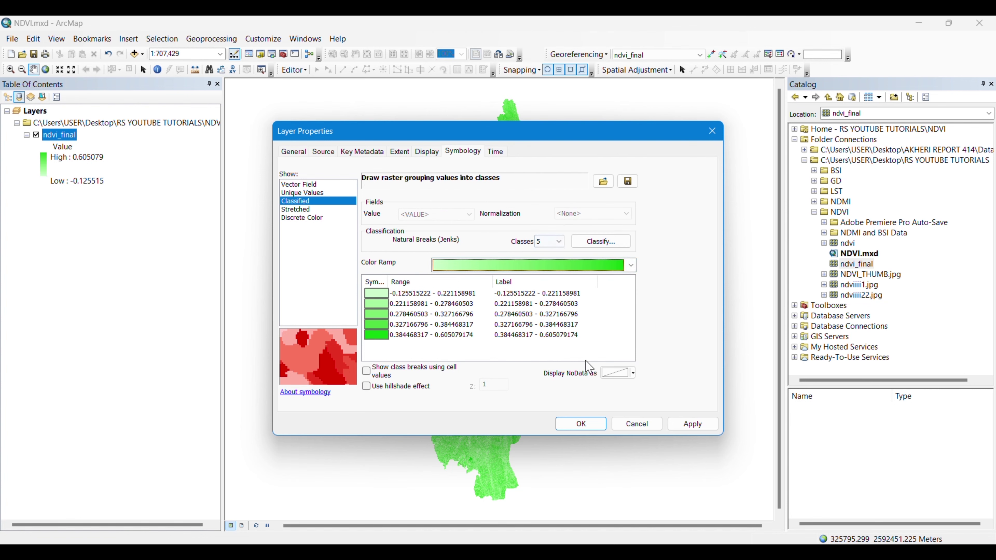
left_click(580, 424)
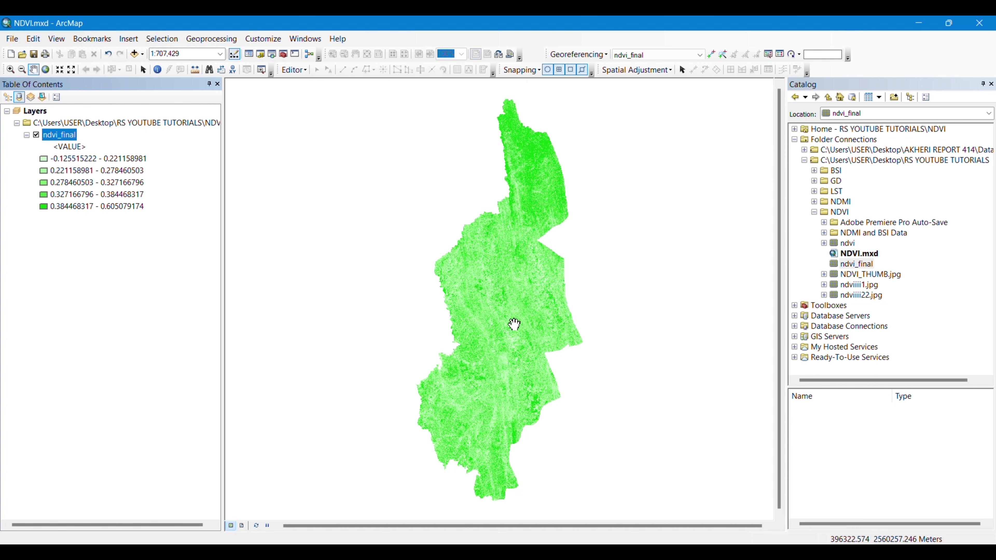
Search for reclassify, open the Spatial Analyst Reclassify tool, and set ndvi_final as the input raster.
left_click(283, 54)
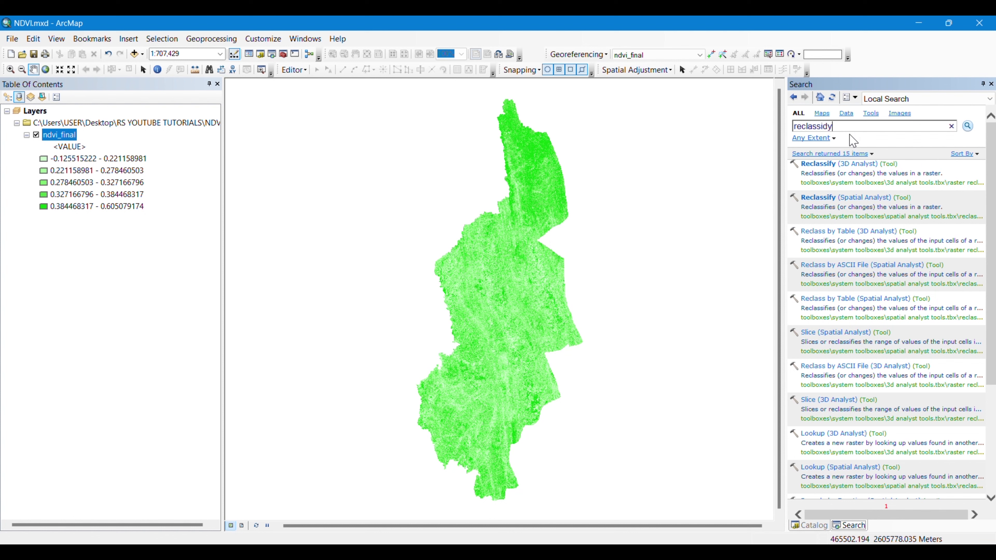
key("Return")
left_click(868, 203)
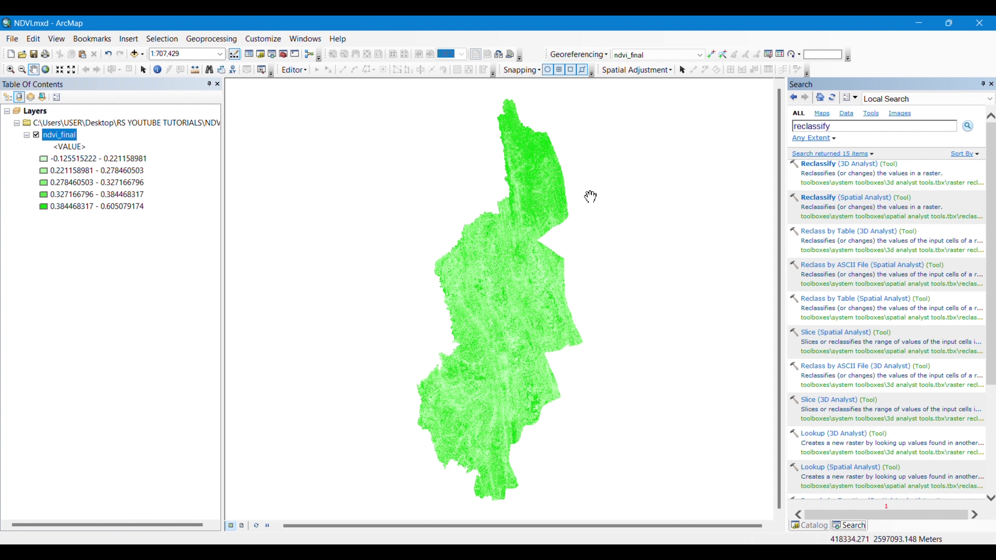
left_click(848, 200)
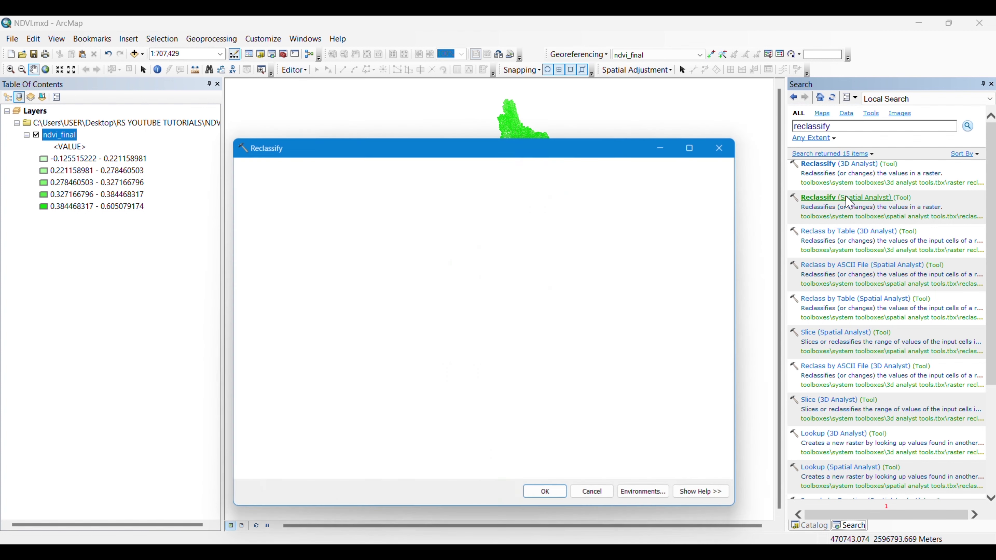
left_click_drag(42, 142, 282, 179)
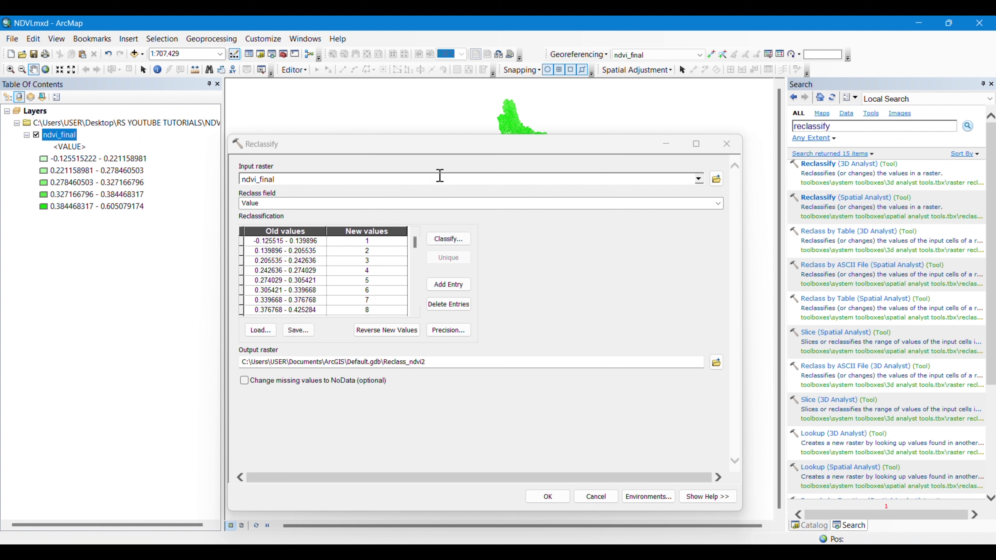
Set the reclassification to 5 classes using the Equal Interval method.
left_click(434, 239)
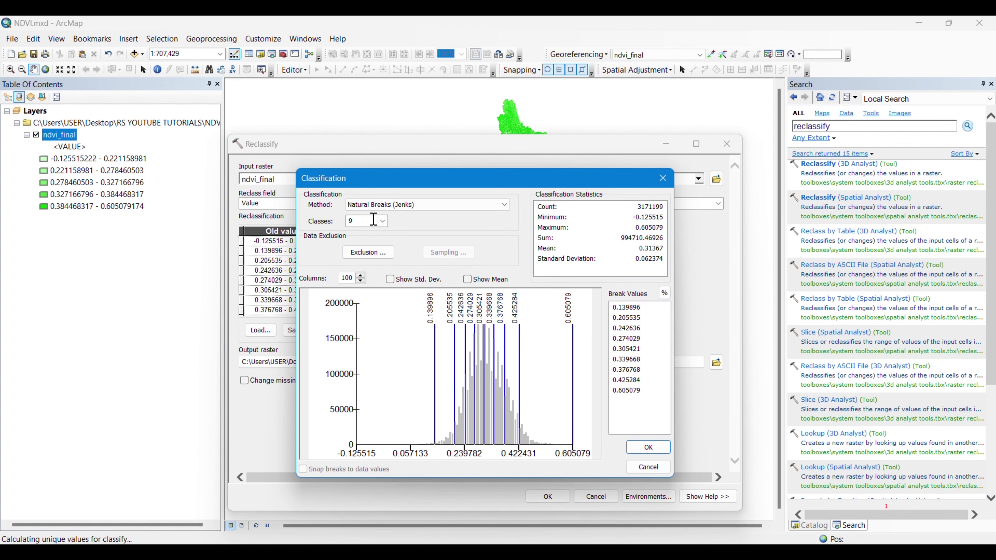
left_click(373, 220)
left_click(369, 251)
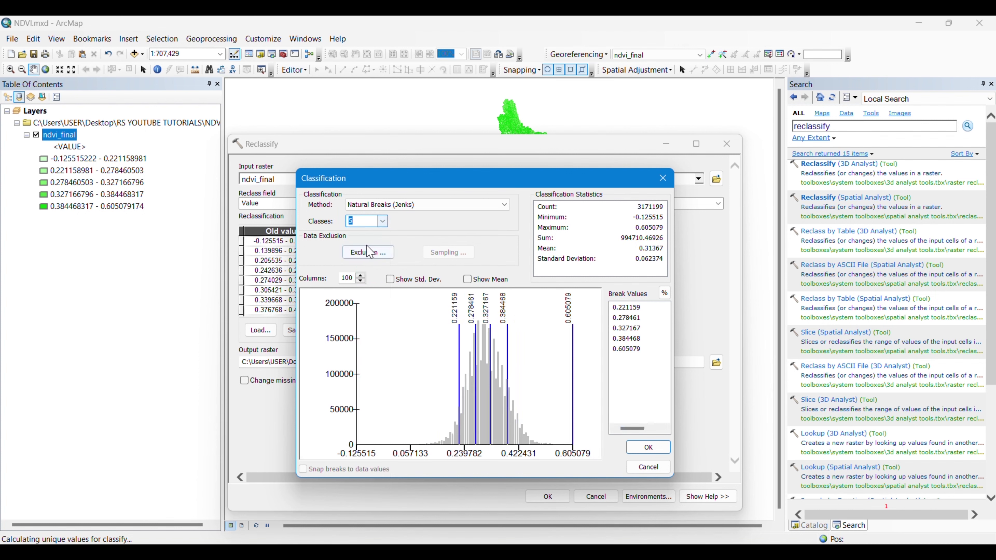
left_click(496, 206)
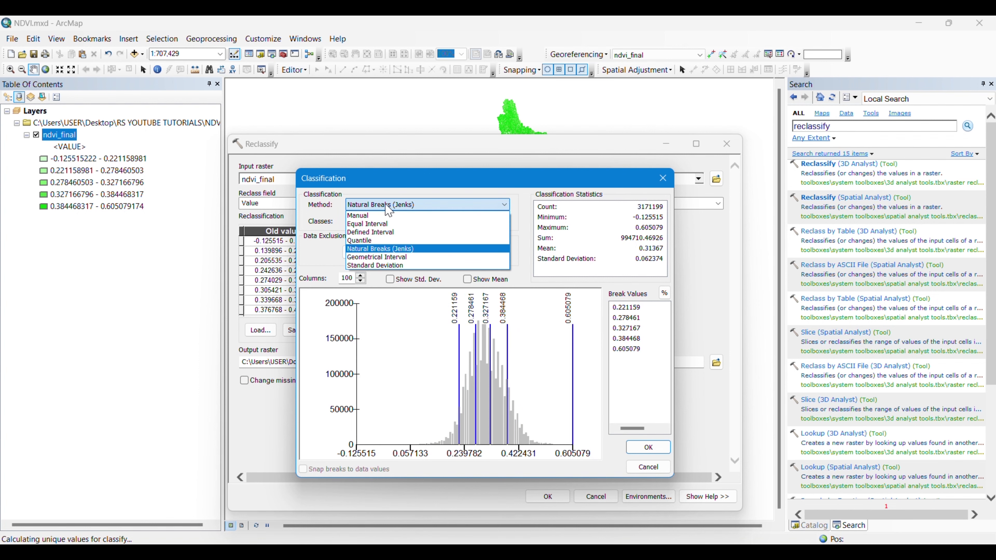
left_click(368, 223)
left_click(365, 205)
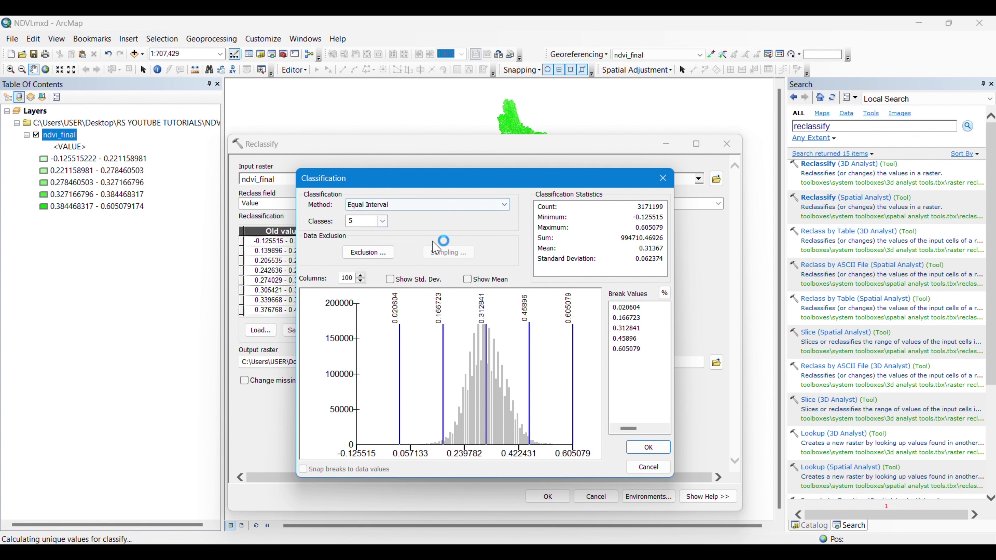
left_click(648, 447)
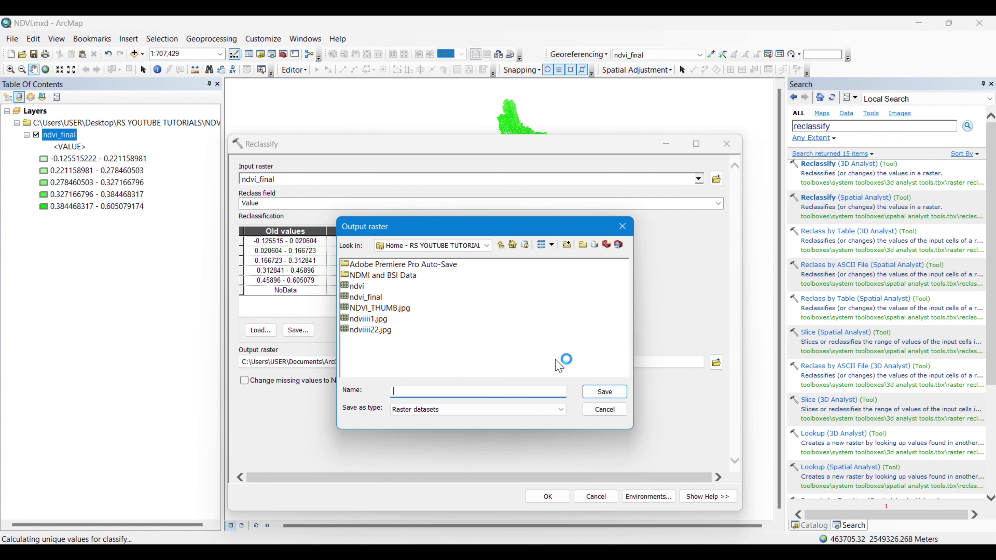
Save the output raster as re_ndvi in the NDVI folder and run the reclassification.
type("ndvi")
left_click(625, 392)
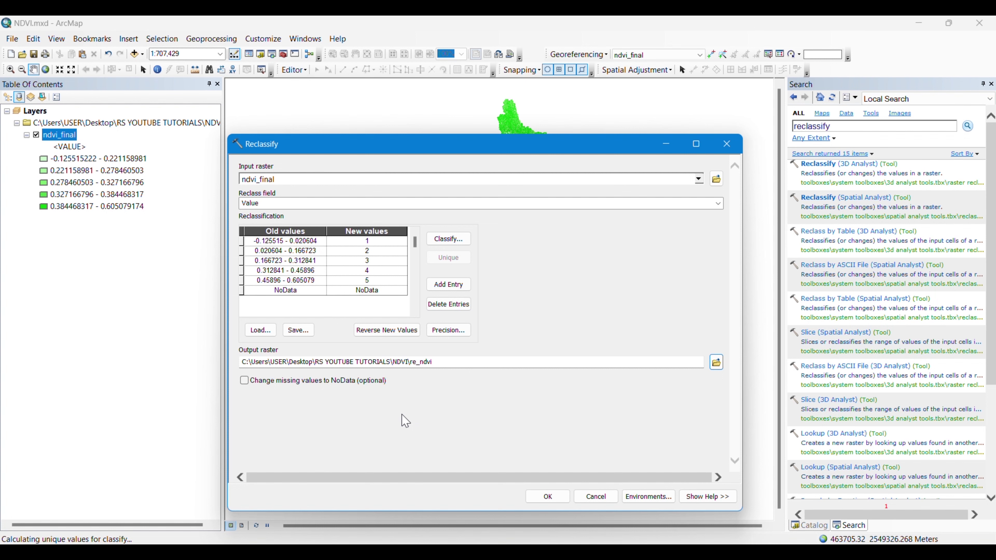
left_click(549, 497)
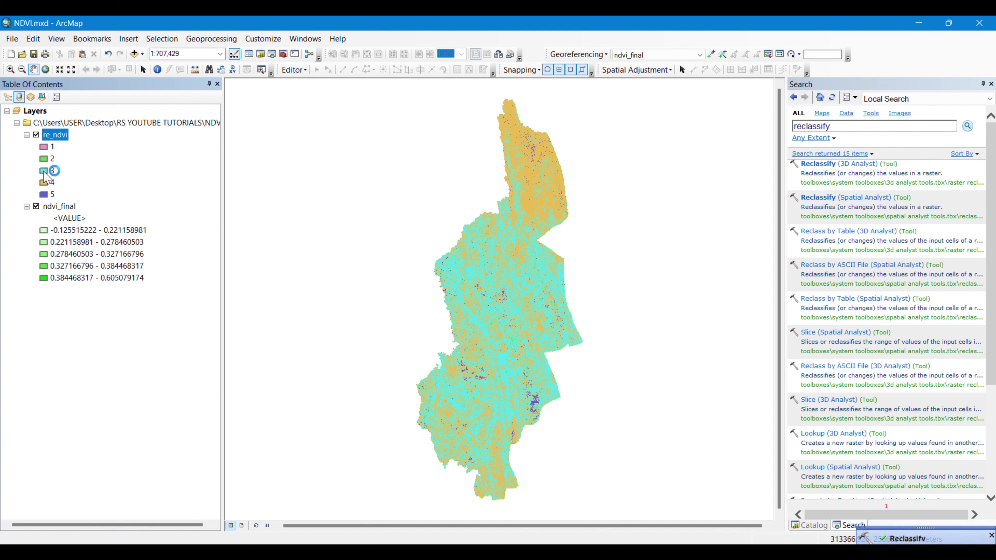
Apply a light-to-bright green color scheme to the unique values of the re_ndvi layer.
right_click(58, 142)
left_click(78, 298)
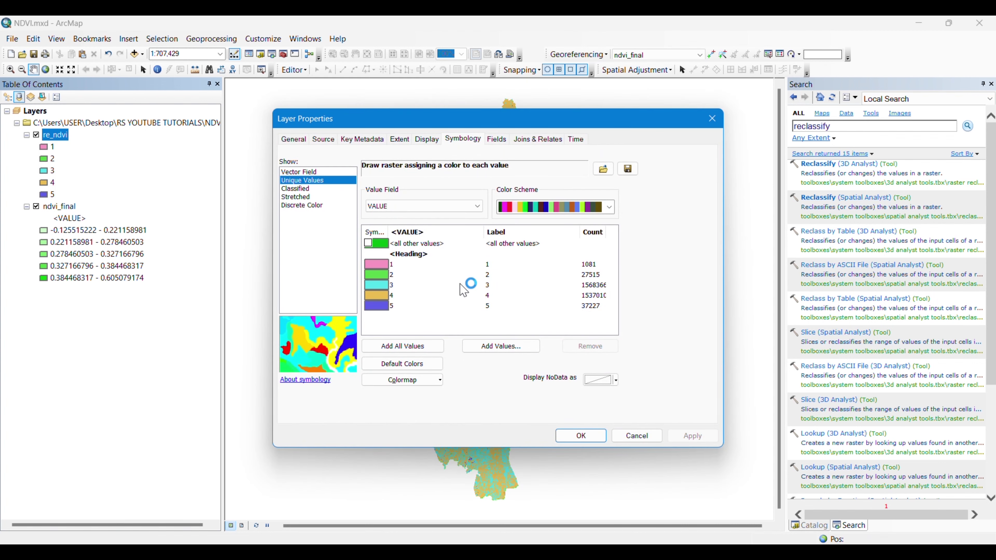
left_click(611, 209)
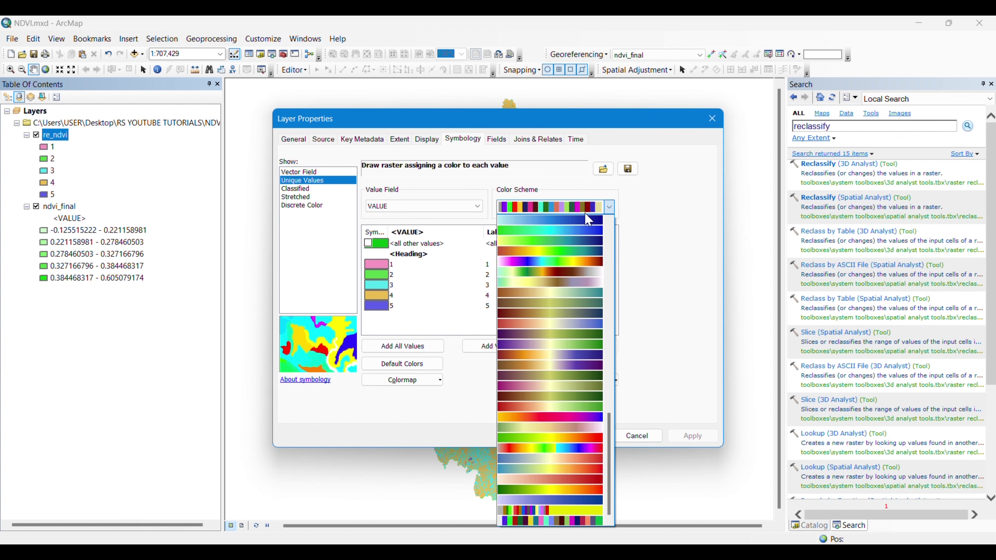
left_click(611, 243)
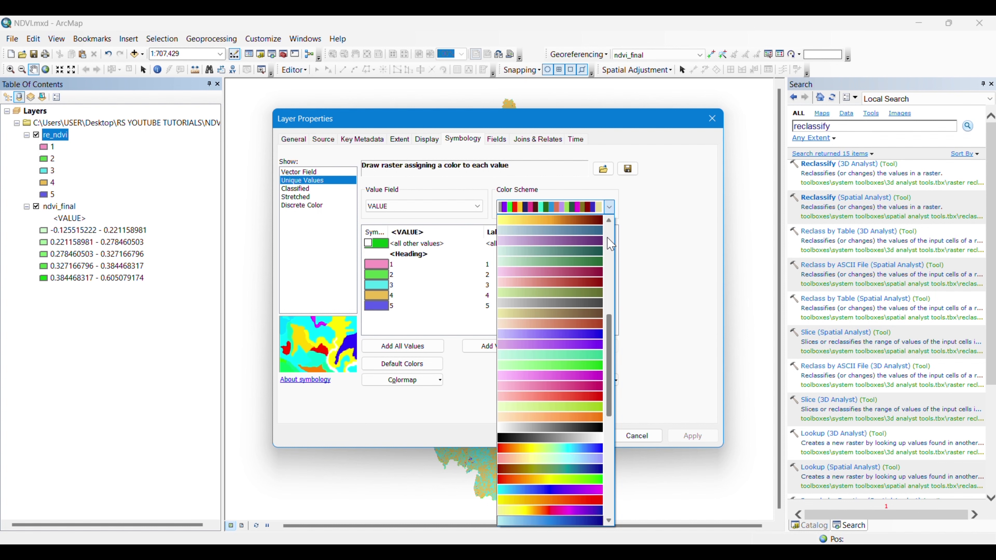
left_click(538, 355)
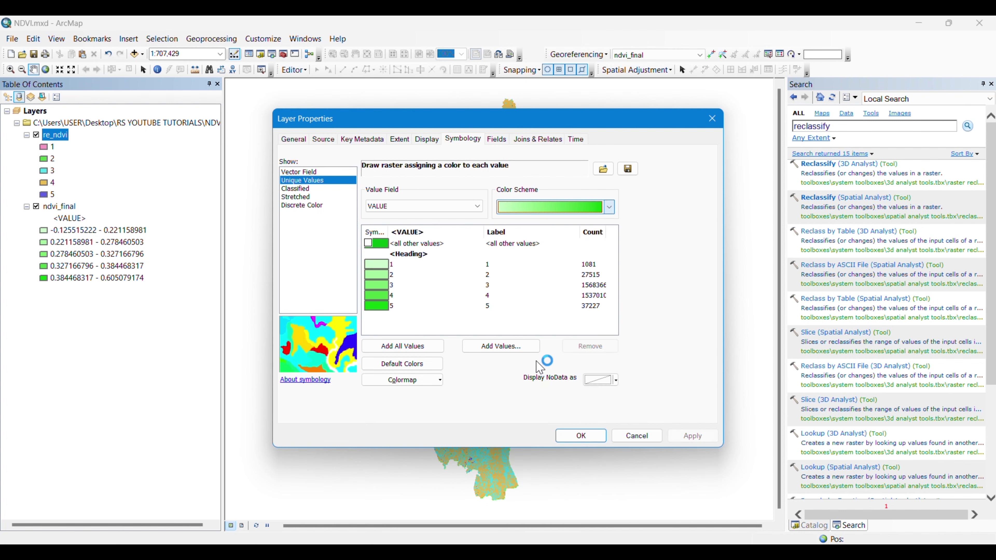
left_click(568, 437)
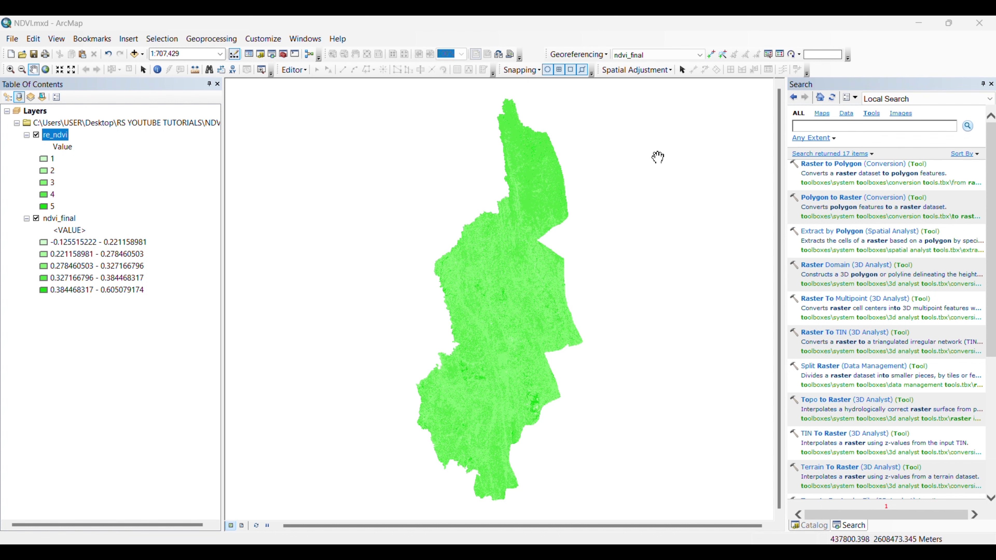
Review the class values and counts in the re_ndvi attribute table, then close the table.
left_click(811, 126)
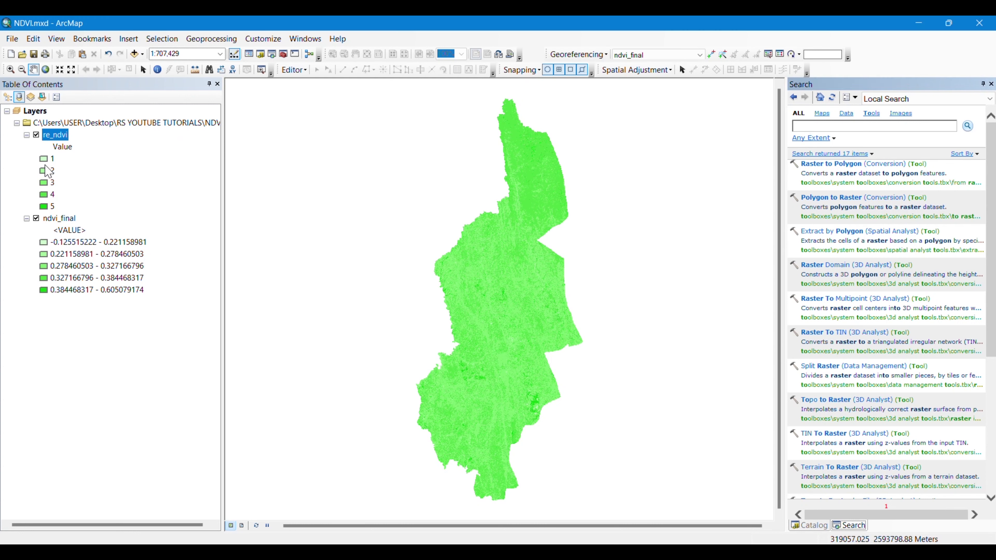
right_click(57, 140)
left_click(111, 172)
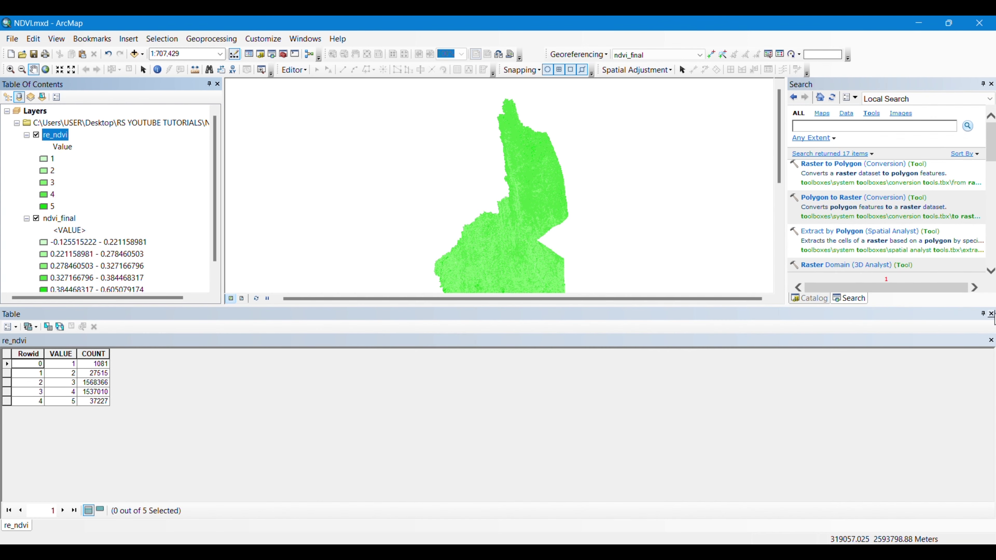
left_click(991, 314)
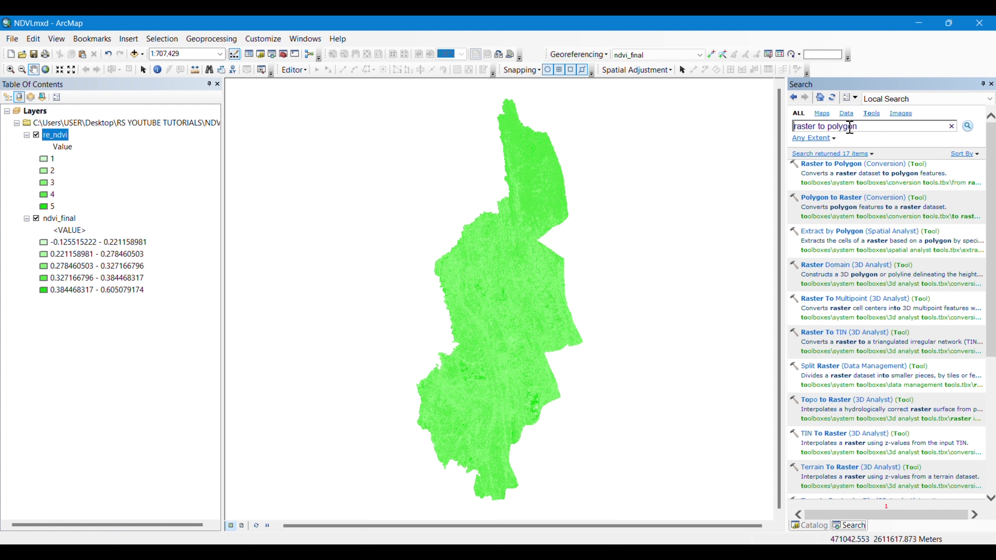
Run Raster to Polygon on re_ndvi with the VALUE field, saving the output as poly_ndvi in the NDVI folder.
left_click(825, 164)
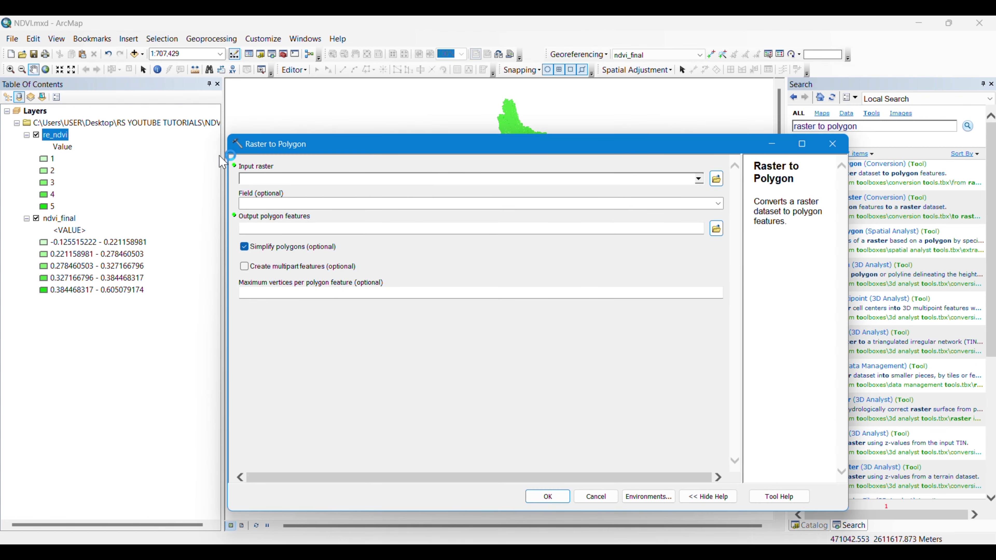
left_click_drag(61, 135, 334, 181)
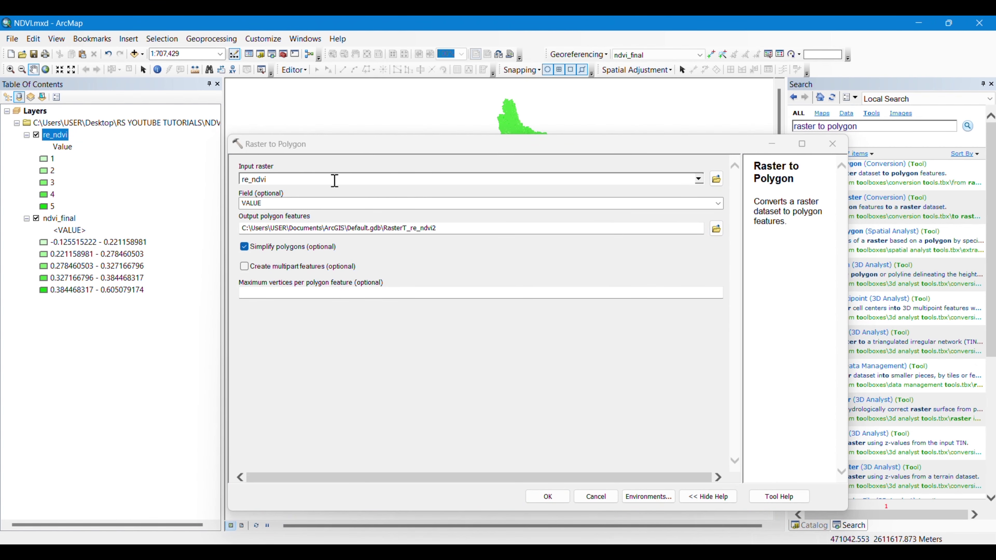
left_click(717, 229)
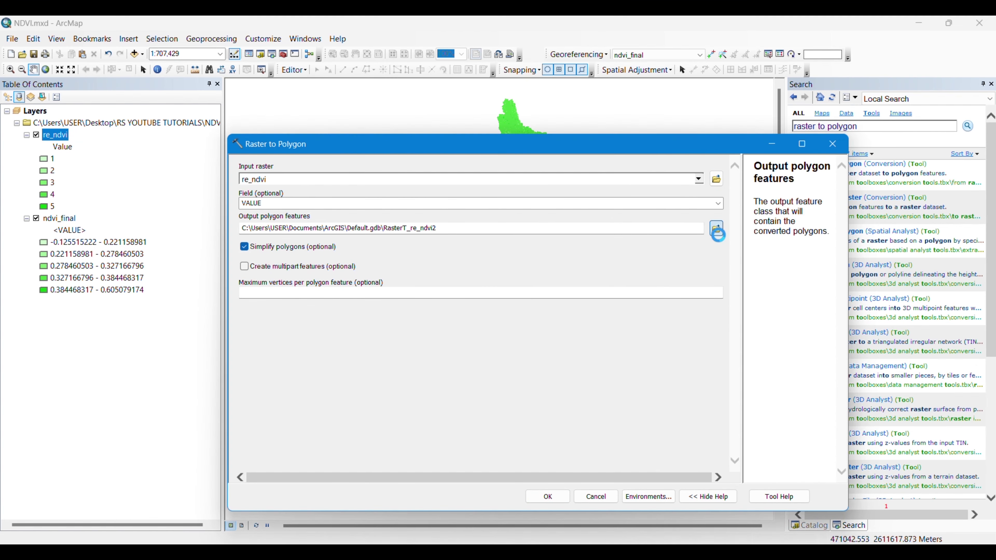
left_click(540, 246)
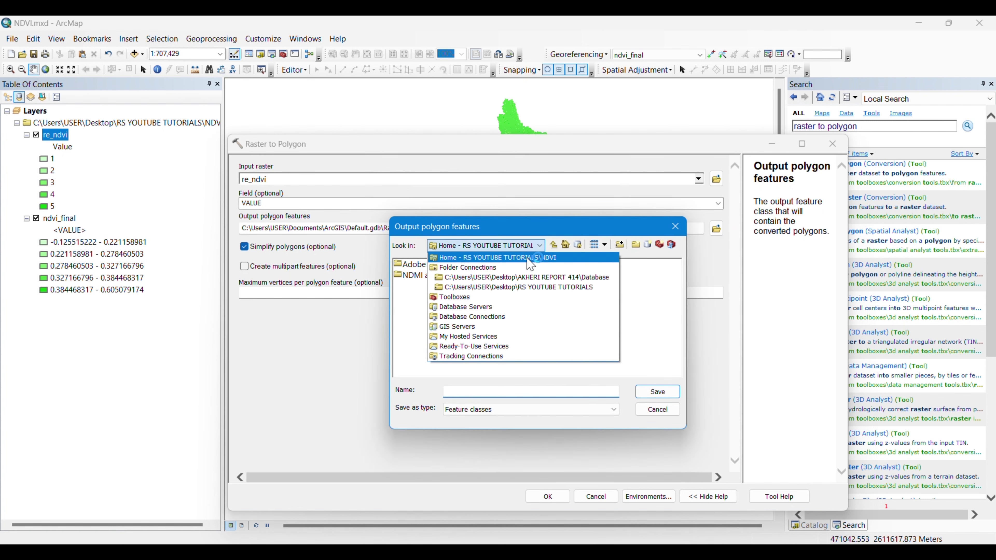
left_click(499, 291)
double_click(415, 307)
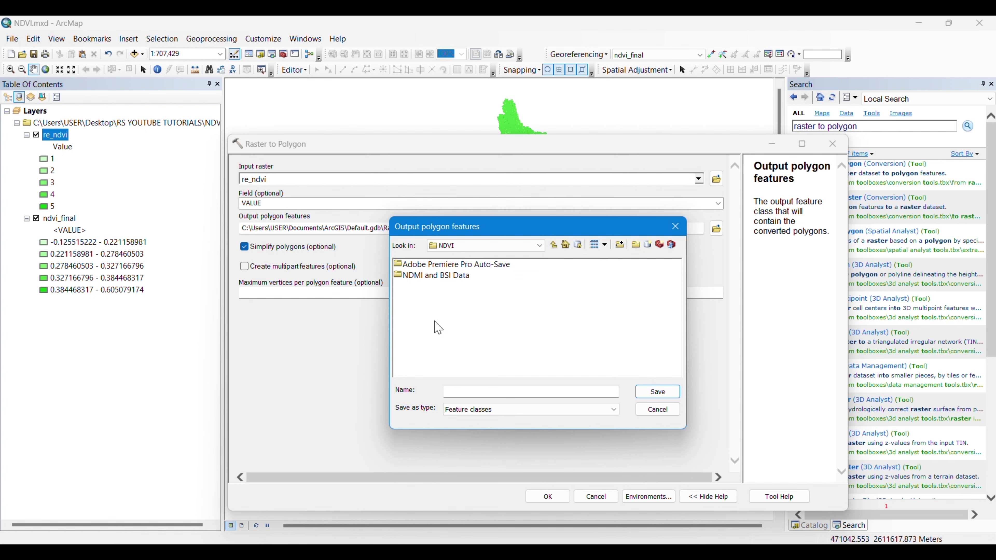
left_click(484, 391)
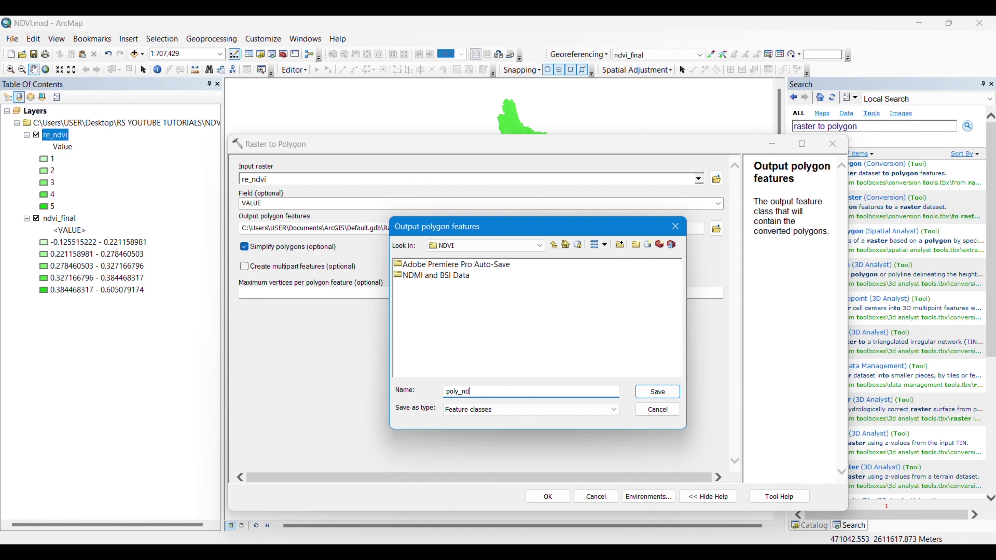
left_click(657, 392)
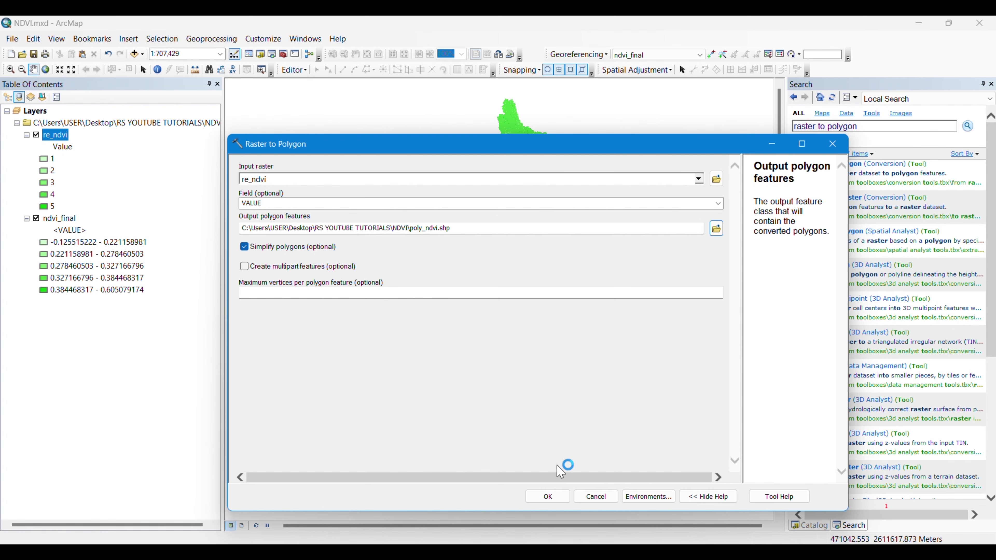
left_click(548, 497)
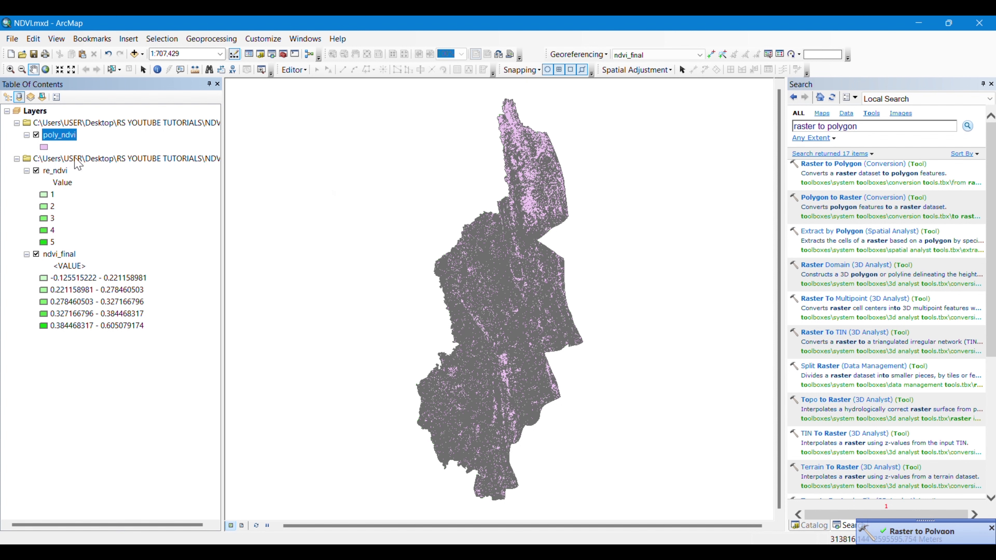
Open the poly_ndvi attribute table and examine the gridcode values of its polygons.
double_click(57, 137)
right_click(58, 138)
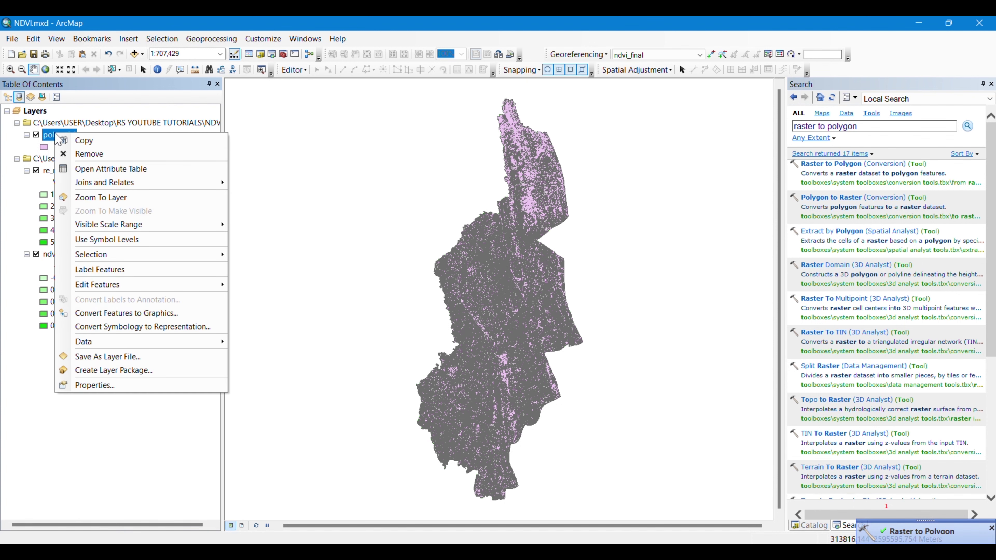
left_click(85, 169)
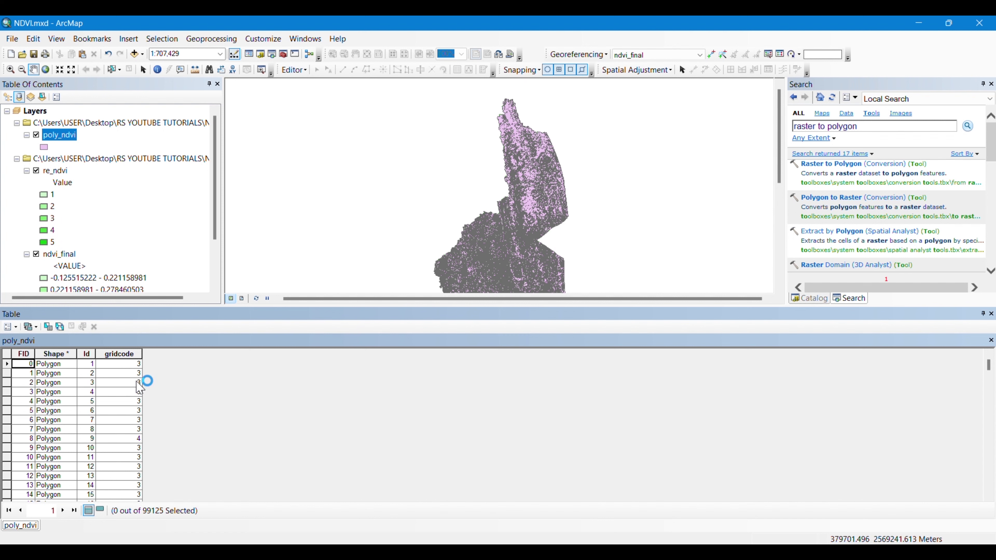
scroll(133, 482, "down", 1)
scroll(130, 475, "down", 20)
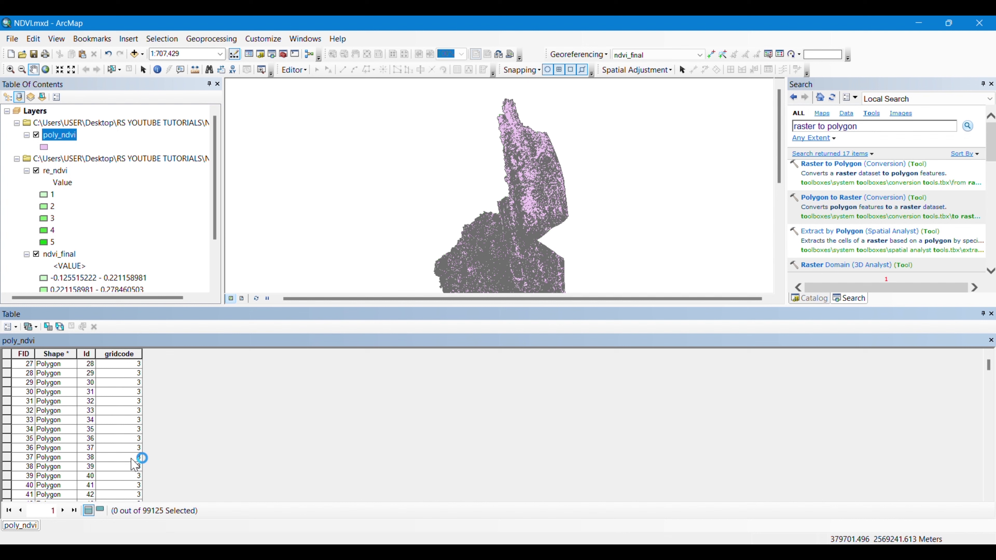
Scan further through the poly_ndvi records to compare gridcode values across the many polygons, and close the attribute table.
scroll(135, 466, "down", 20)
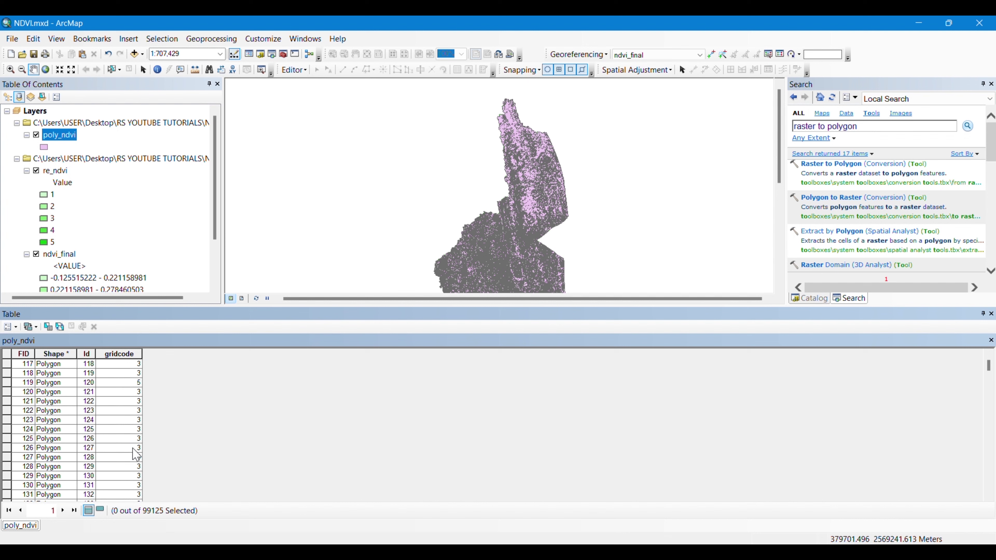
scroll(139, 470, "down", 18)
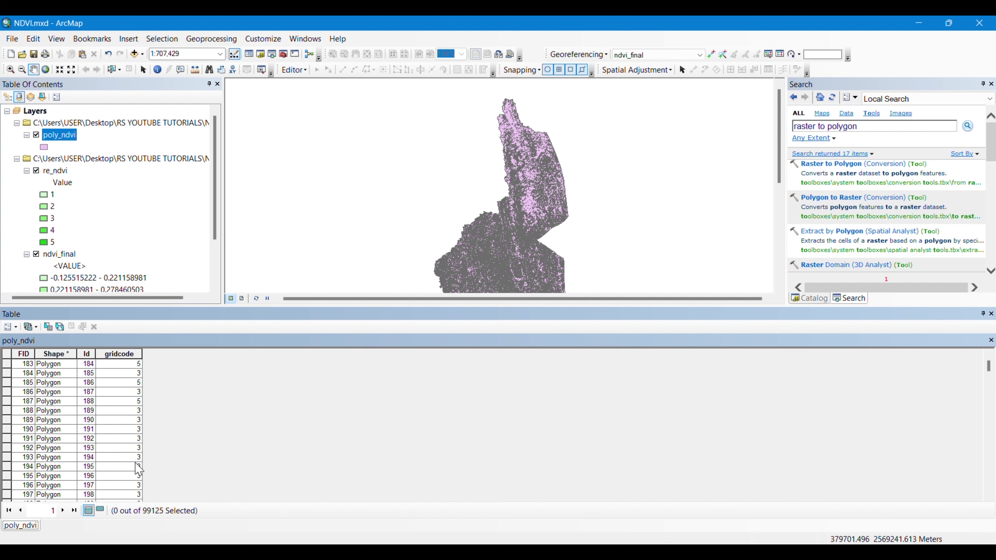
scroll(138, 493, "down", 10)
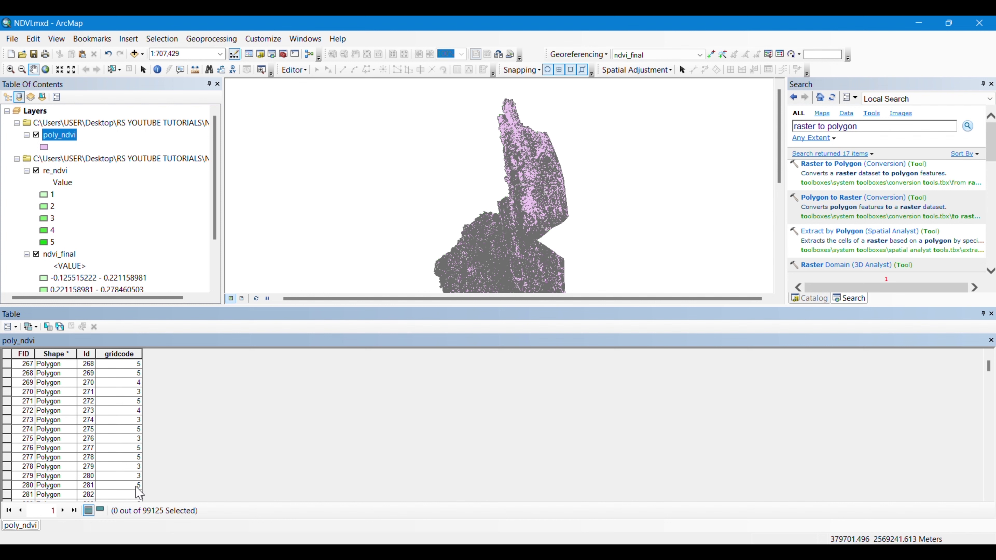
scroll(118, 413, "up", 20)
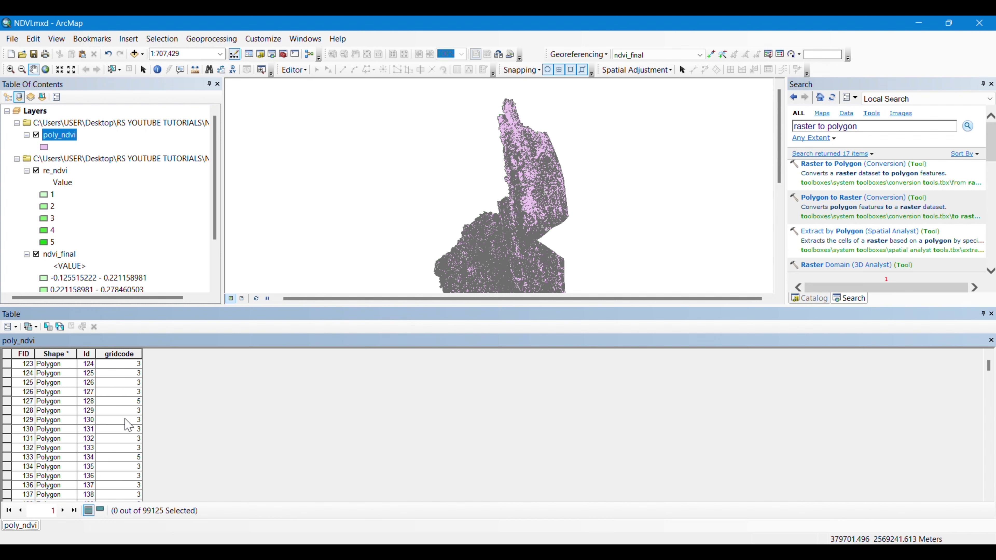
scroll(119, 427, "up", 12)
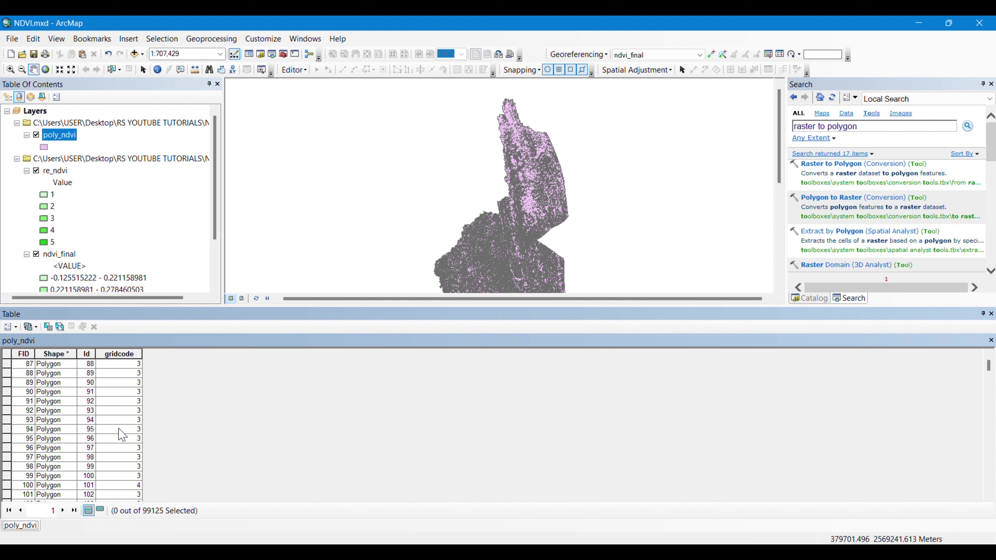
scroll(122, 434, "up", 20)
scroll(149, 469, "down", 20)
scroll(152, 472, "down", 10)
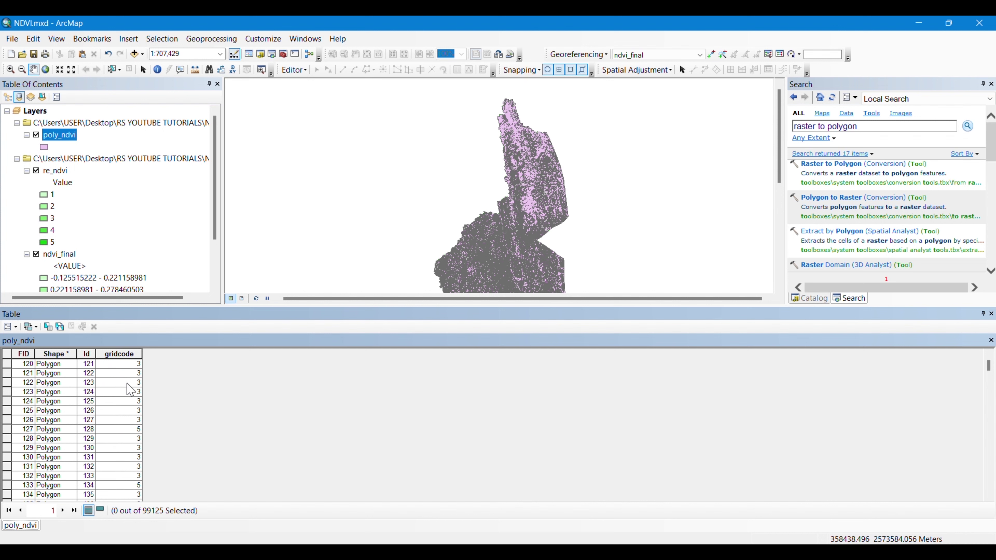
left_click(991, 314)
Search the tools for "dissolve", open Dissolve (Data Management), and view its input and output illustration.
left_click_drag(870, 127, 781, 145)
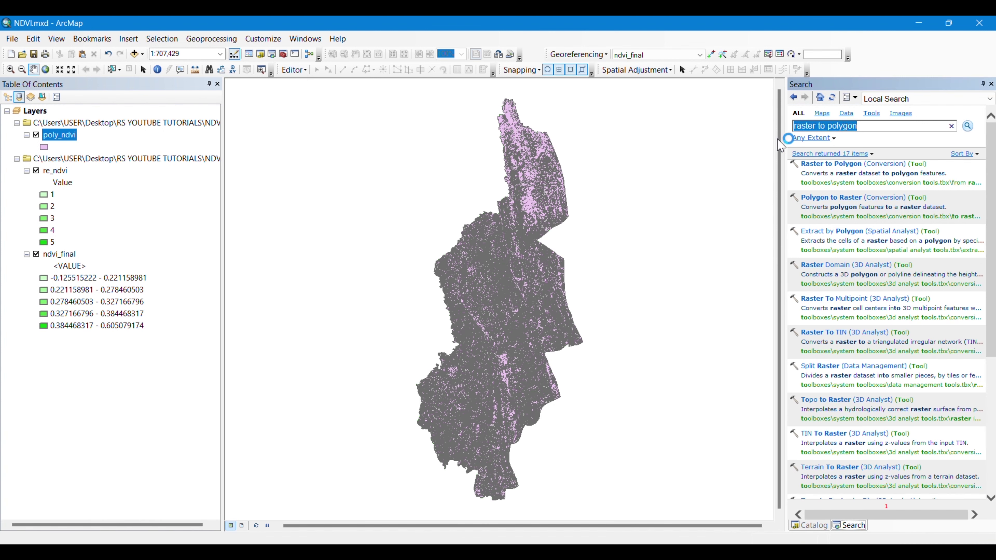
type("dissolve")
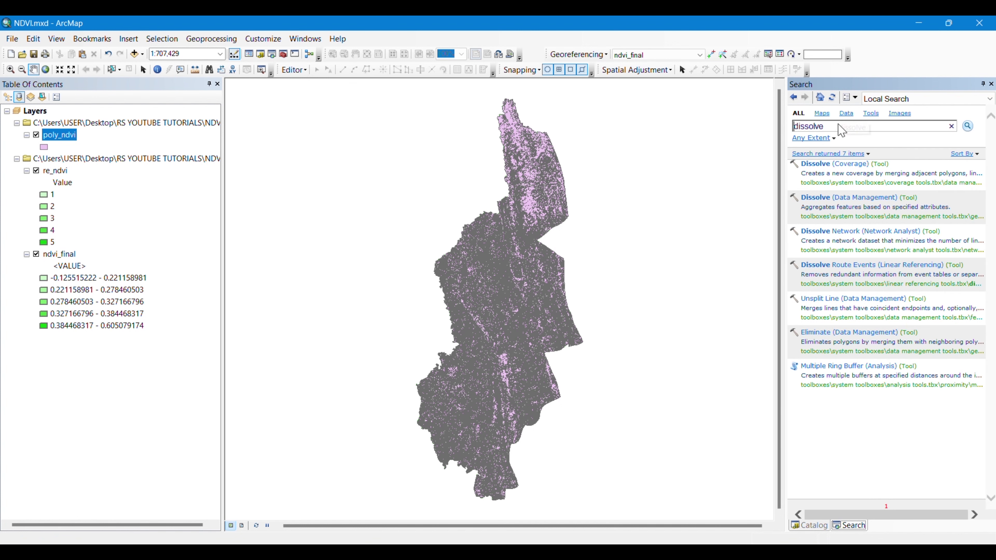
left_click(875, 198)
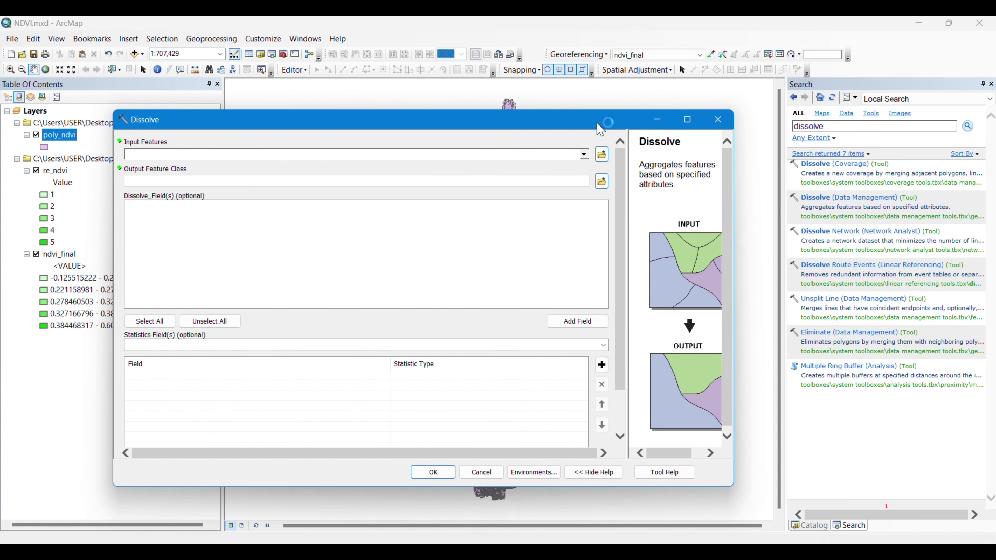
left_click_drag(712, 149, 597, 125)
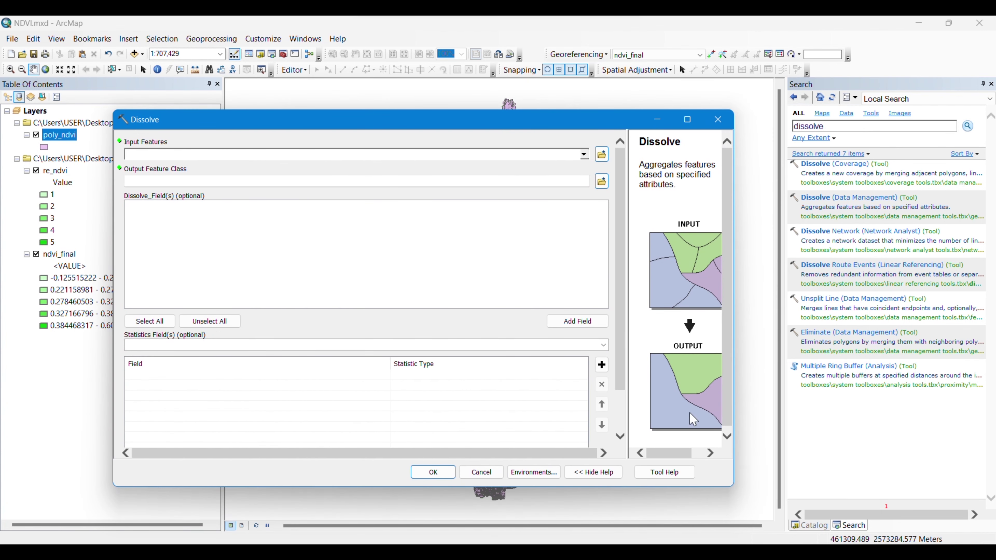
mouse_move(660, 456)
left_mouse_down()
mouse_move(691, 455)
mouse_move(670, 457)
left_mouse_up()
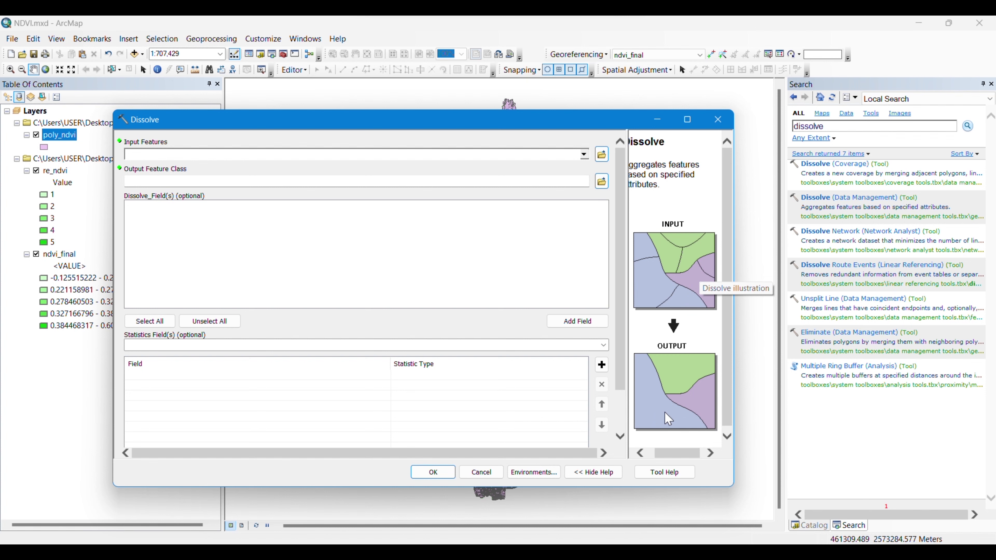
left_click_drag(379, 130, 478, 133)
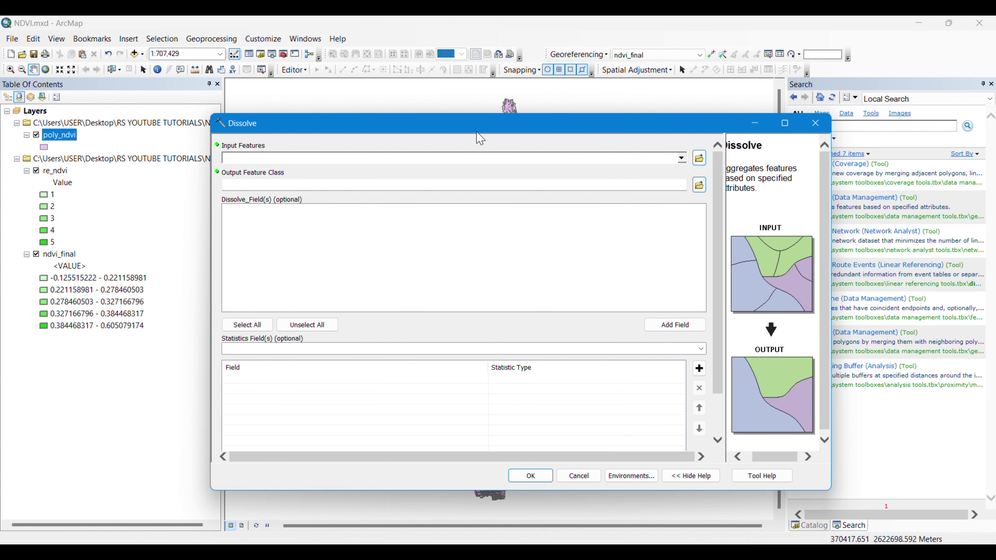
Dissolve poly_ndvi by the gridcode field, saving the output as dis_ndvi in the NDVI folder.
left_click_drag(59, 137, 271, 159)
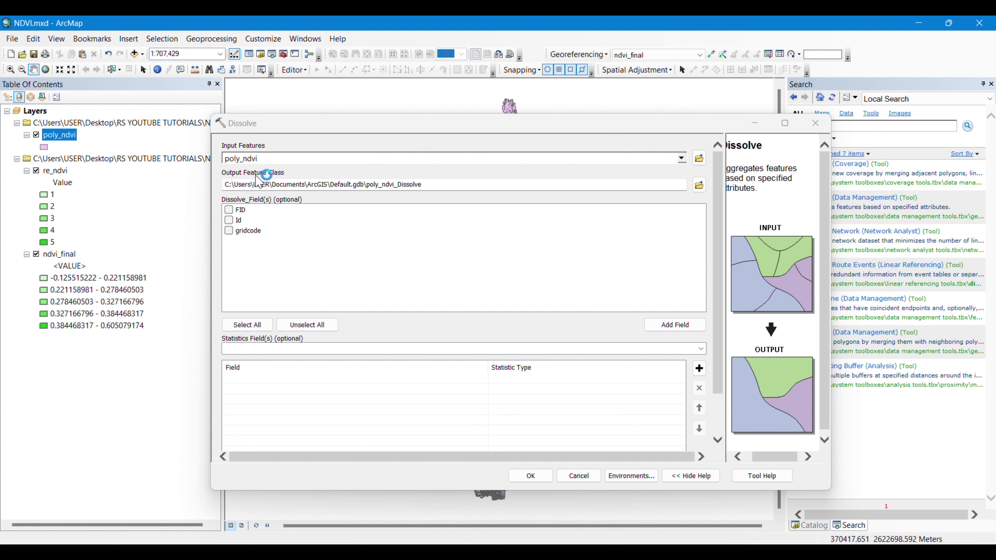
left_click(700, 185)
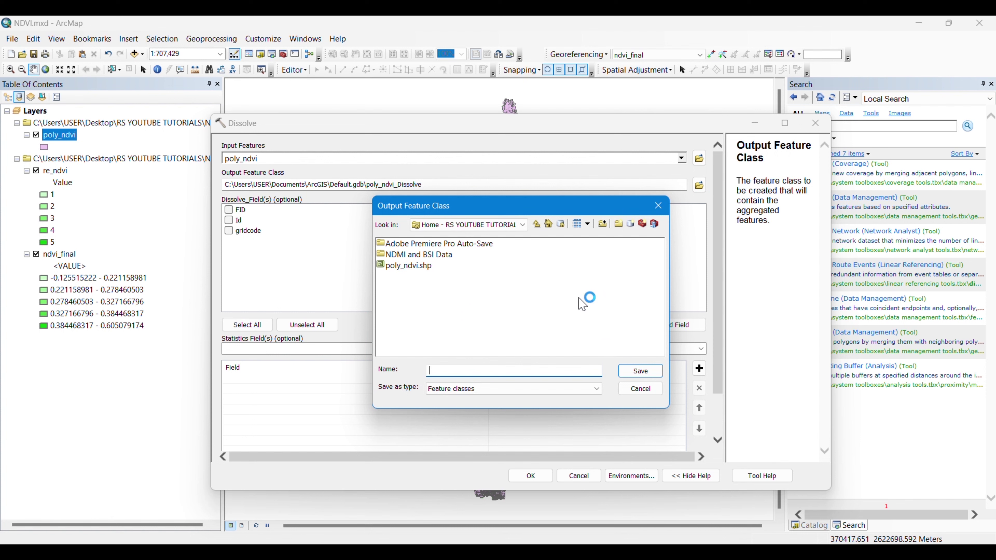
type("dis_ndvi")
left_click(639, 371)
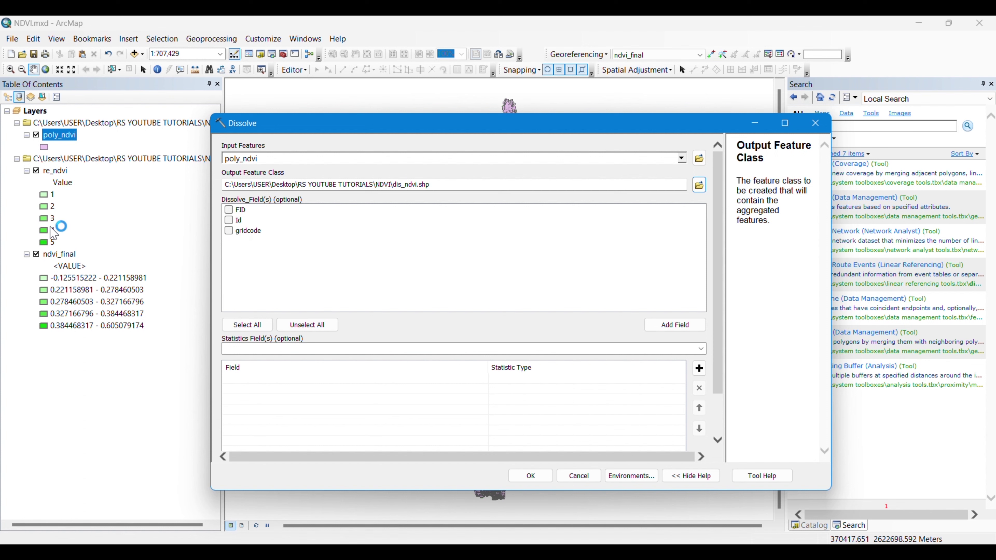
left_click(229, 231)
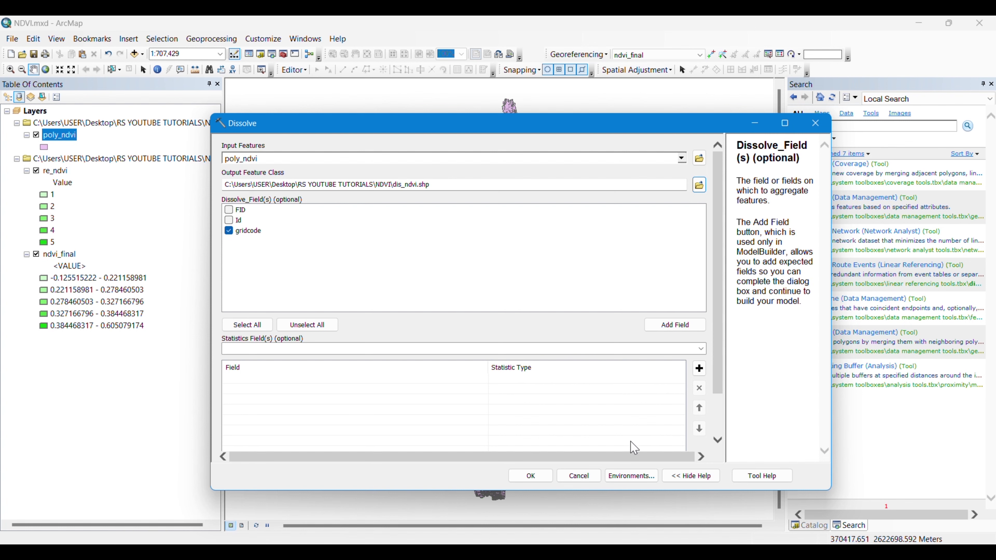
left_click(530, 475)
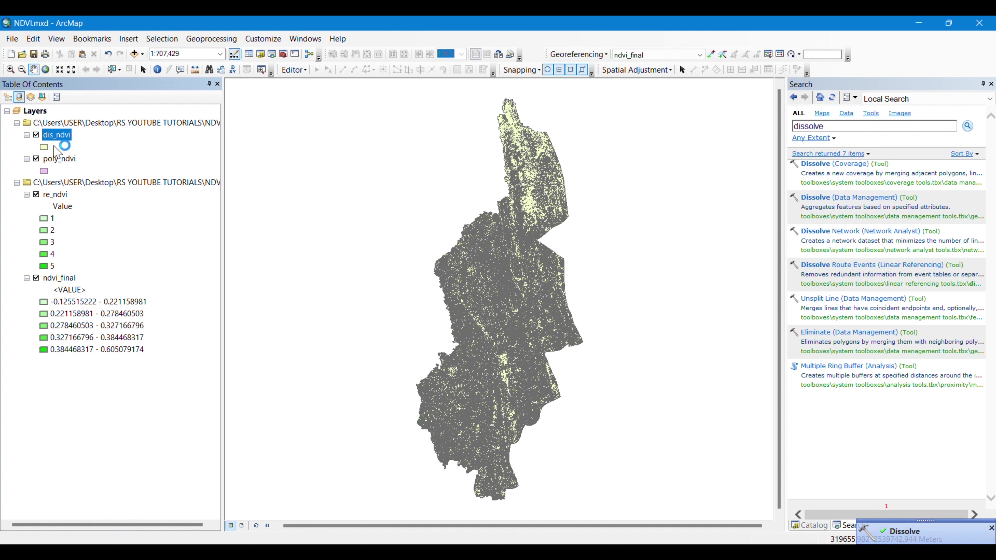
Turn off the poly_ndvi, re_ndvi and ndvi_final layers, leaving only dis_ndvi displayed.
left_click(36, 159)
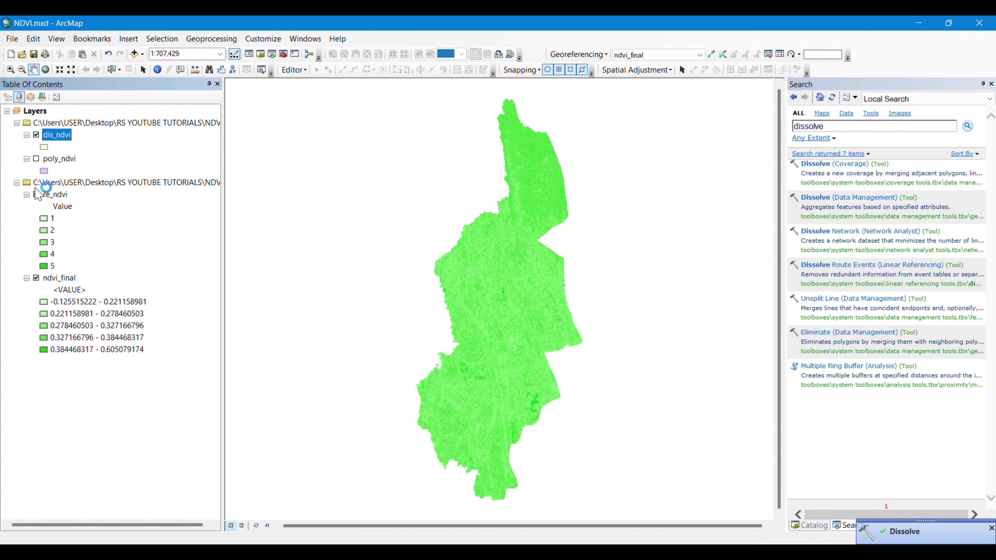
left_click(36, 194)
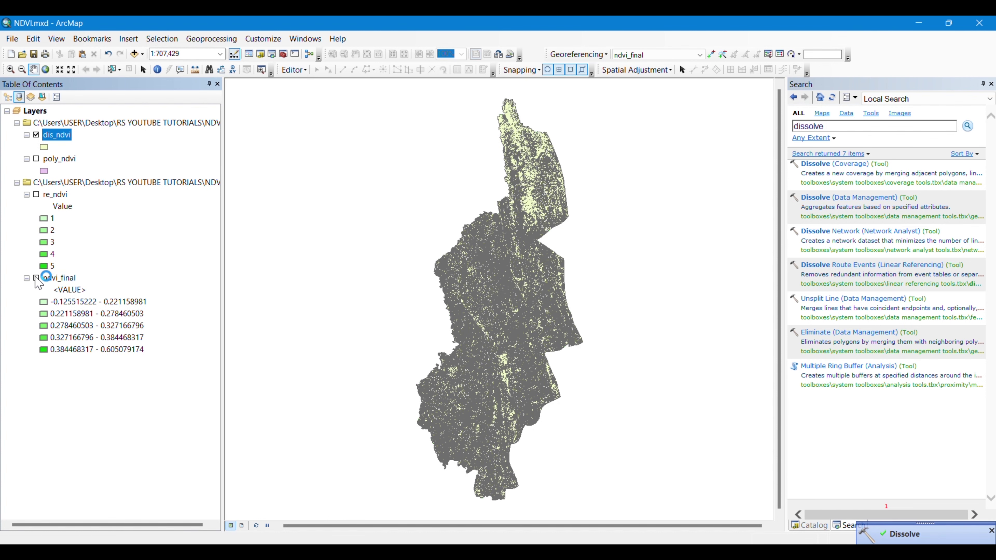
left_click(36, 278)
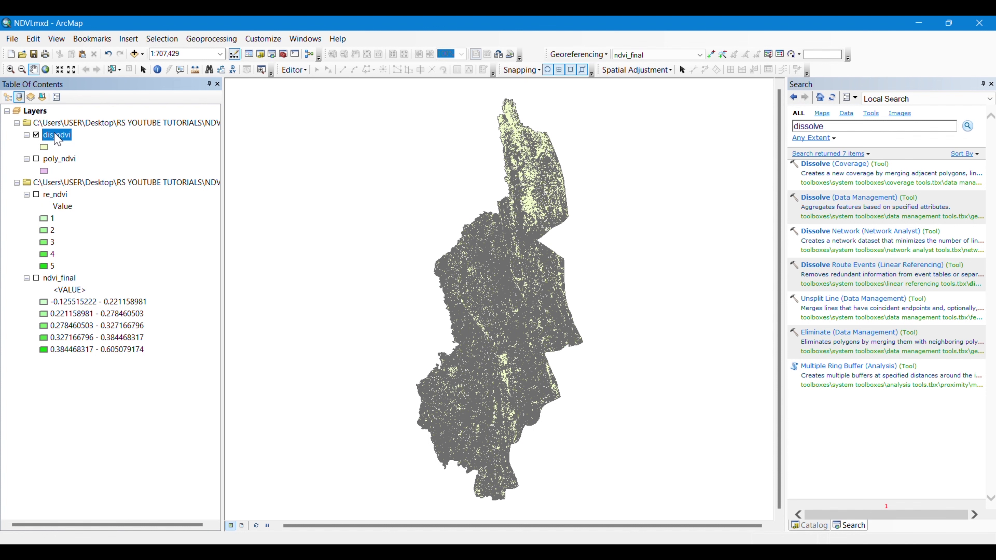
Inspect each gridcode class on the map by selecting the records in the dis_ndvi attribute table one by one, and close the table.
right_click(58, 138)
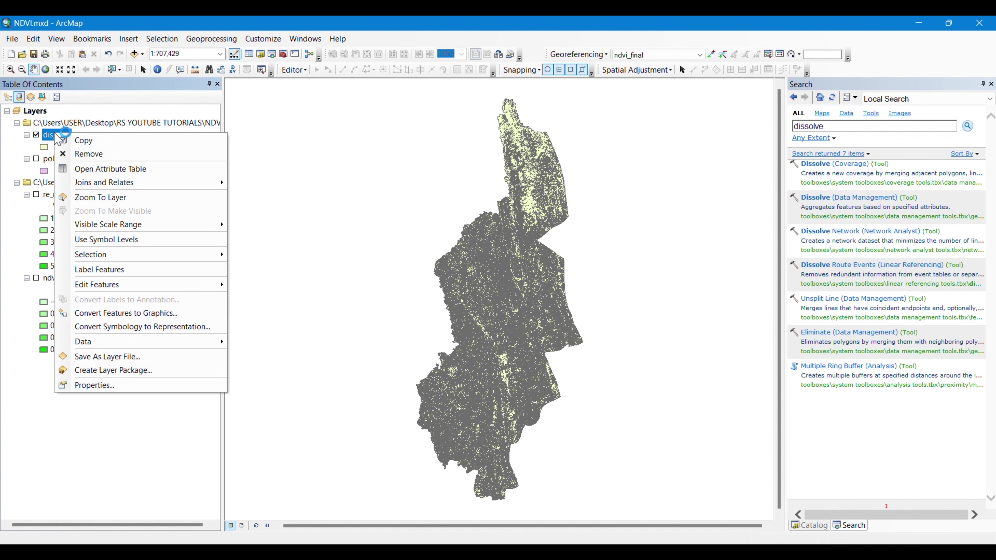
left_click(104, 168)
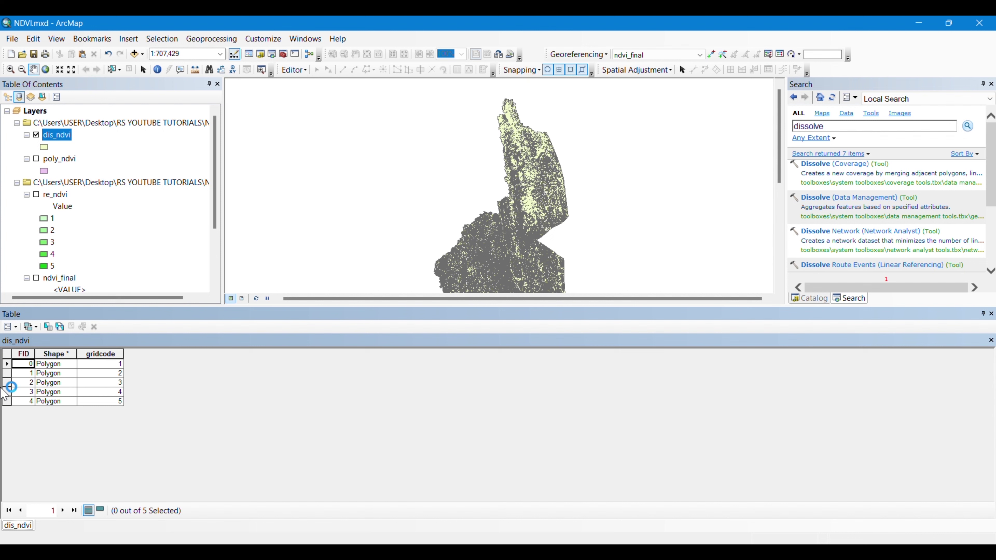
left_click(8, 375)
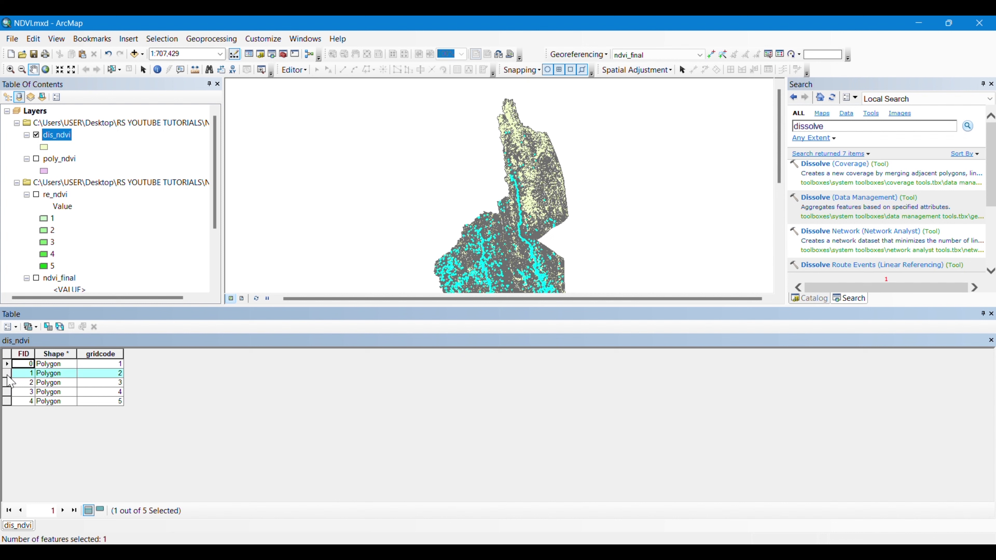
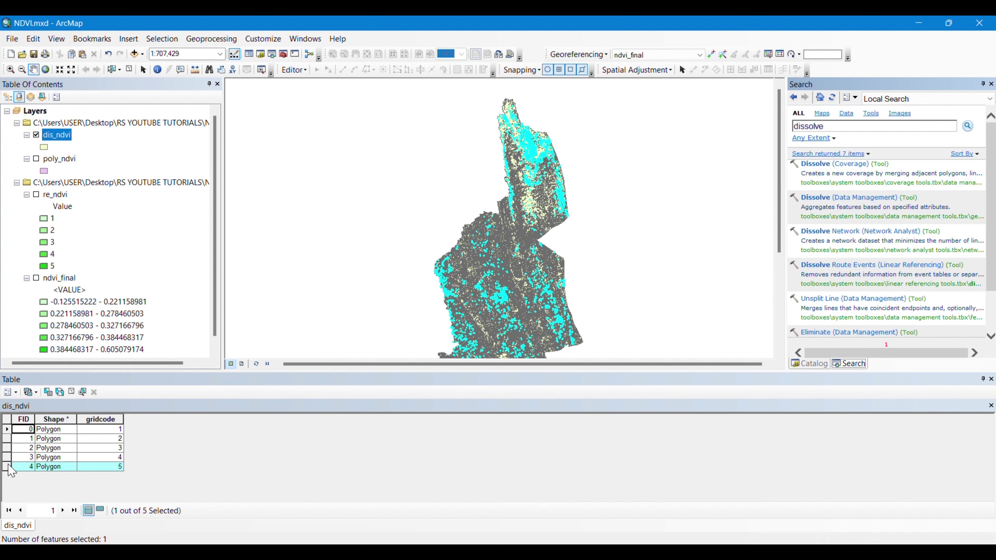
left_click(7, 467)
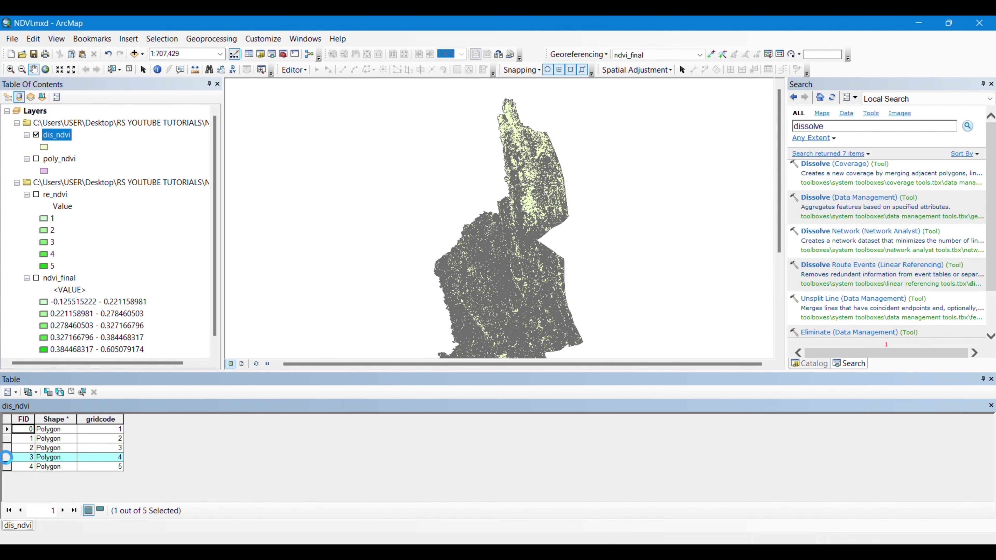
left_click(7, 459)
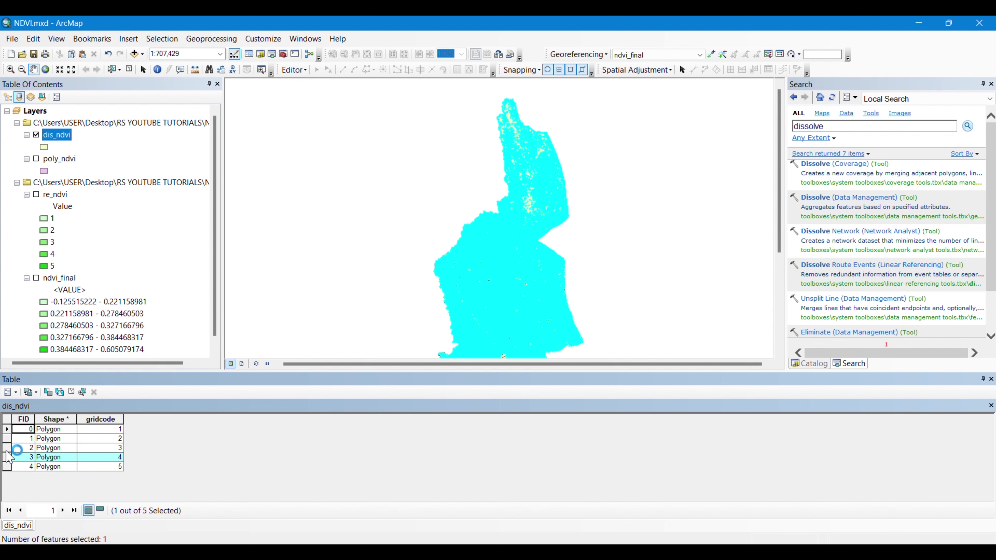
left_click(7, 450)
left_click(7, 439)
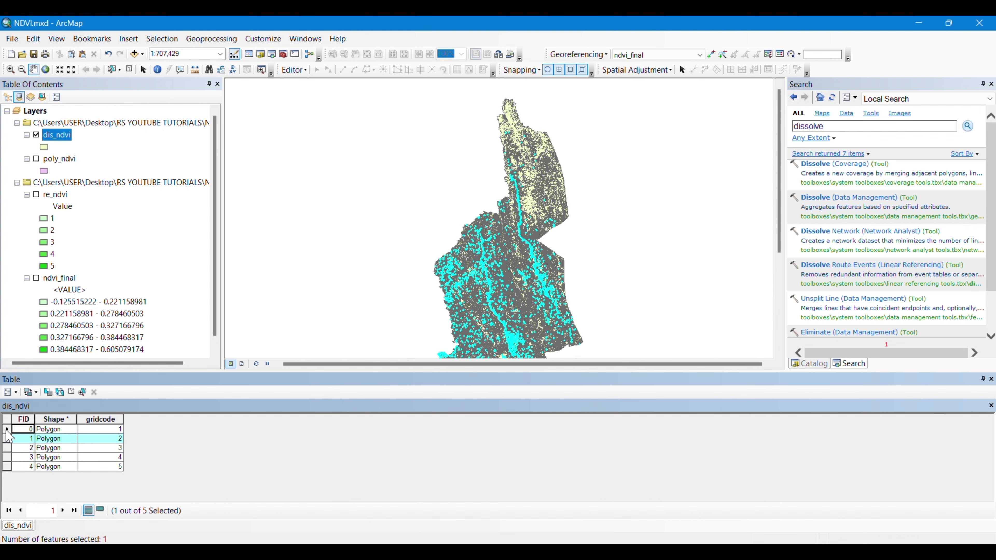
left_click(7, 430)
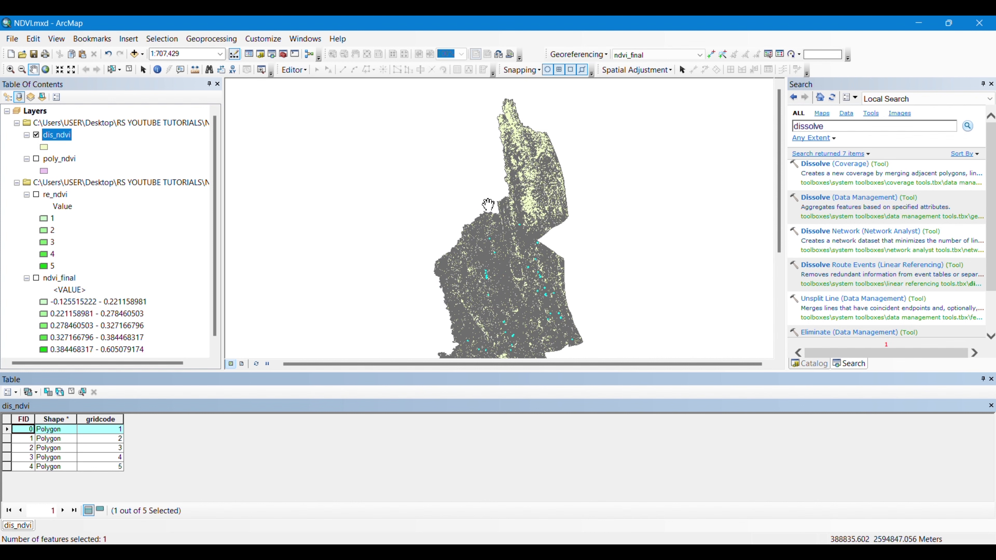
left_click(992, 379)
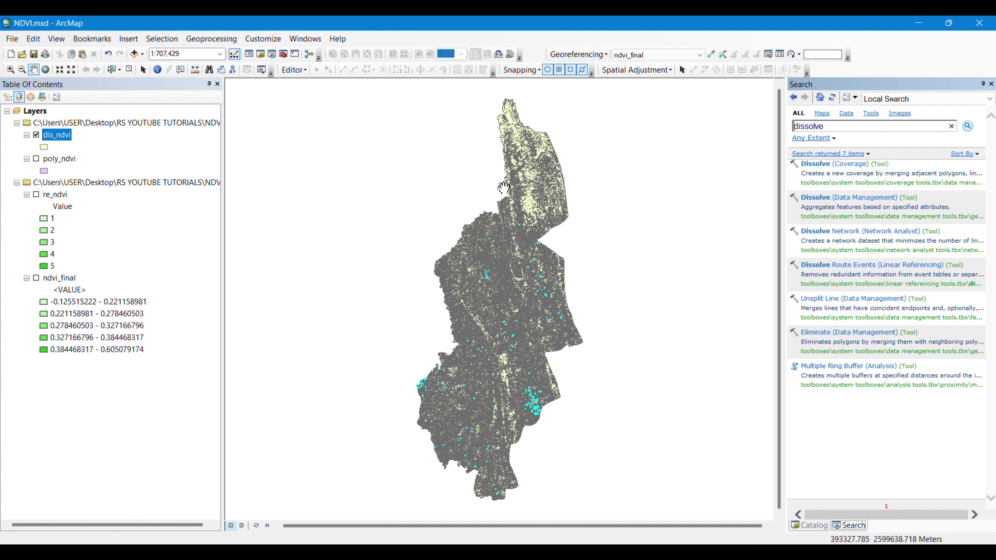
Set the dis_ndvi symbology to unique values of the gridcode field and add all values.
right_click(58, 136)
left_click(110, 389)
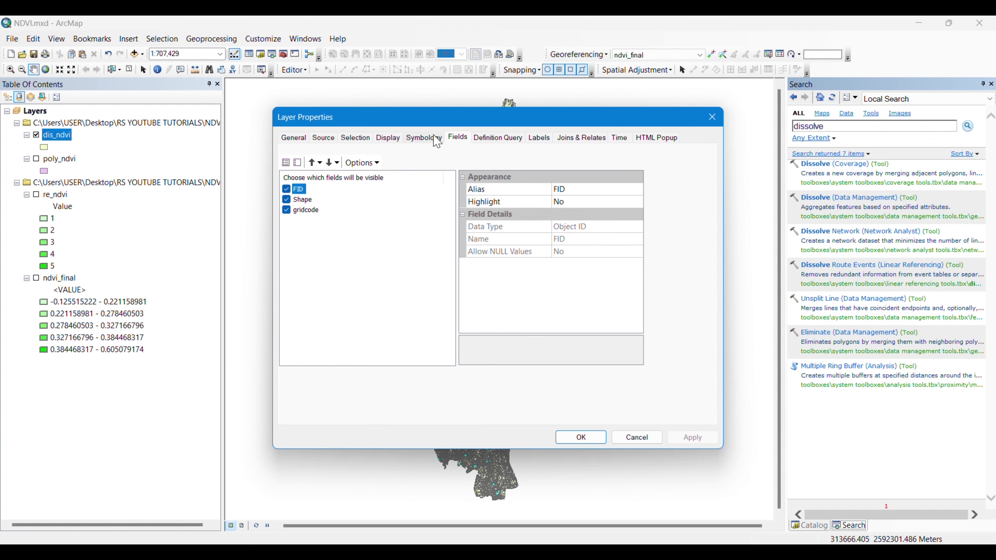
left_click(436, 140)
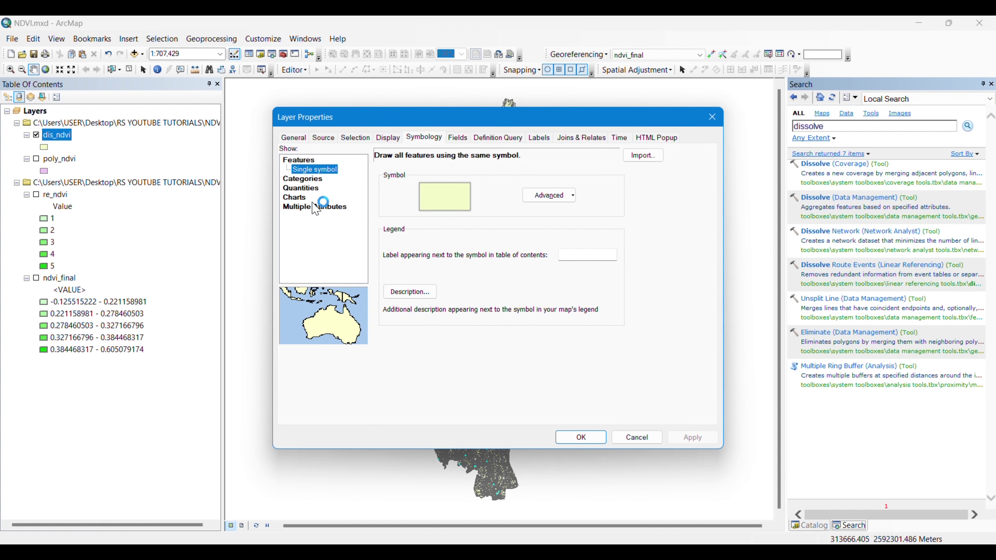
left_click(306, 189)
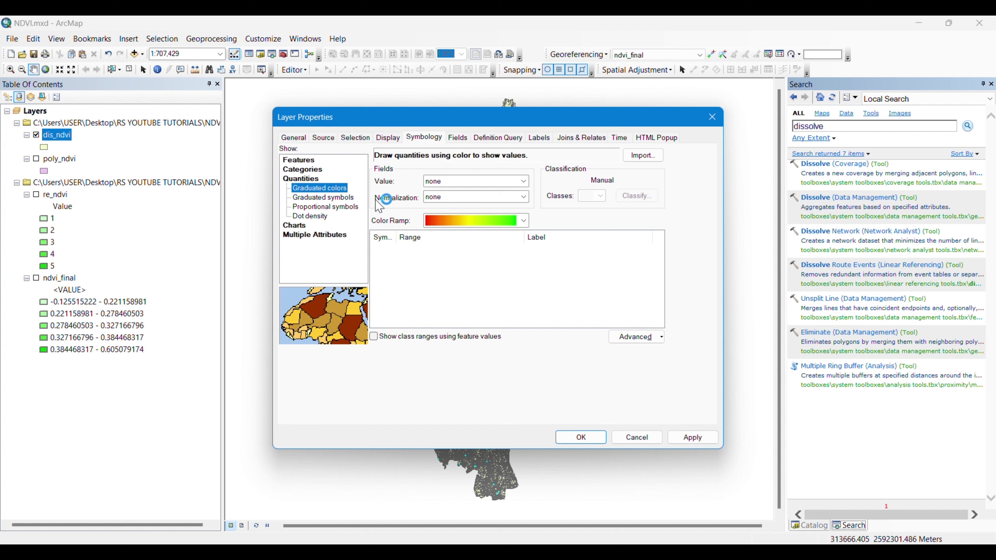
left_click(310, 170)
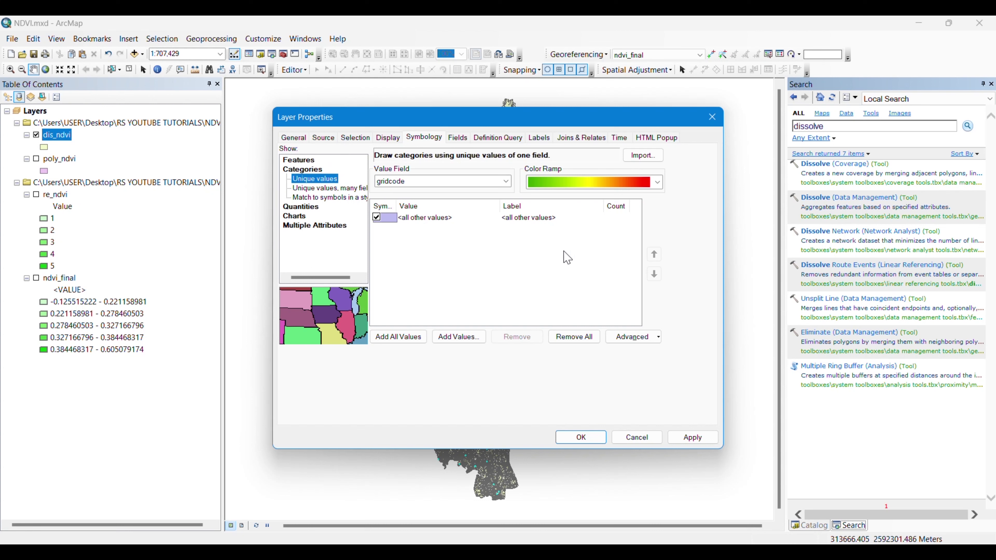
left_click(395, 338)
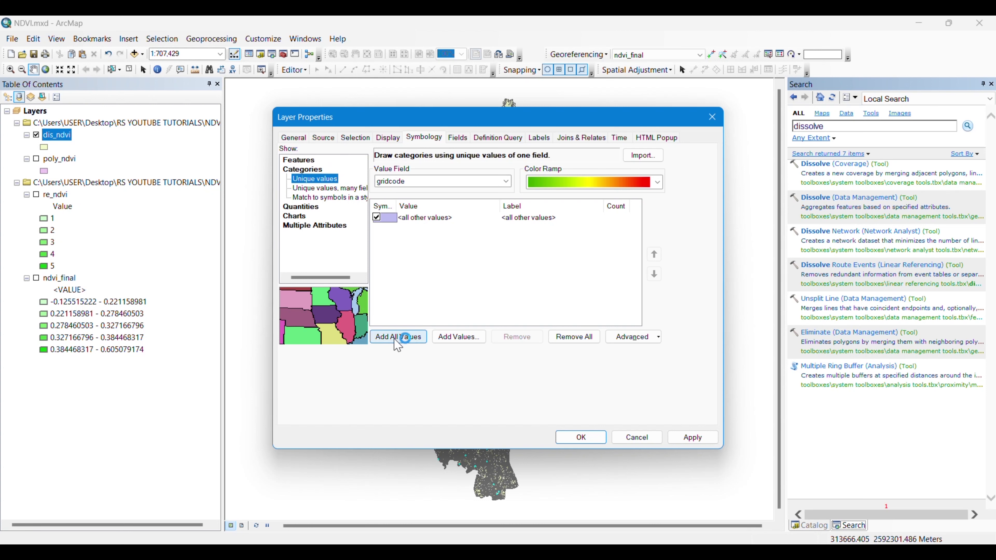
left_click(396, 340)
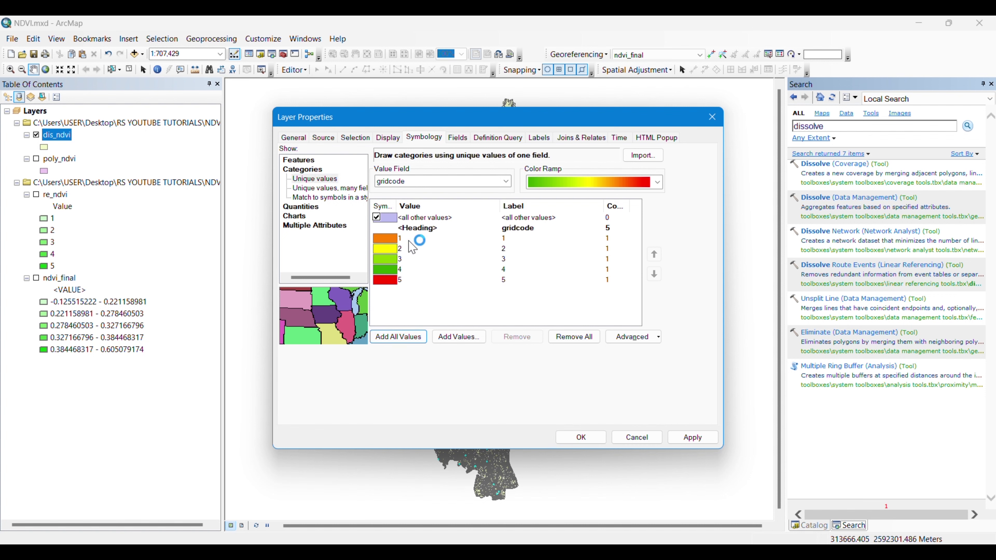
Try a multicoloured ramp on the dis_ndvi gridcode classes.
left_click(641, 187)
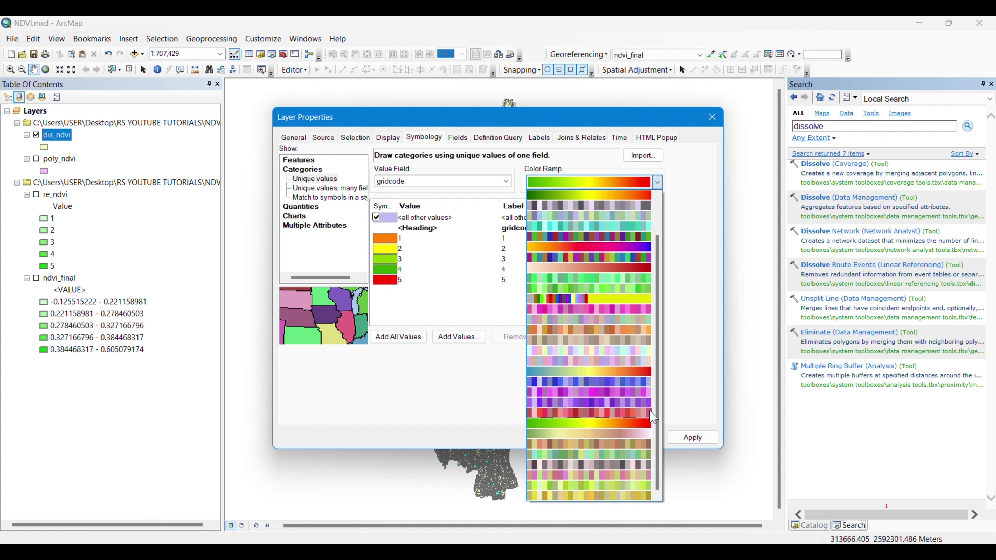
left_click_drag(659, 456, 659, 406)
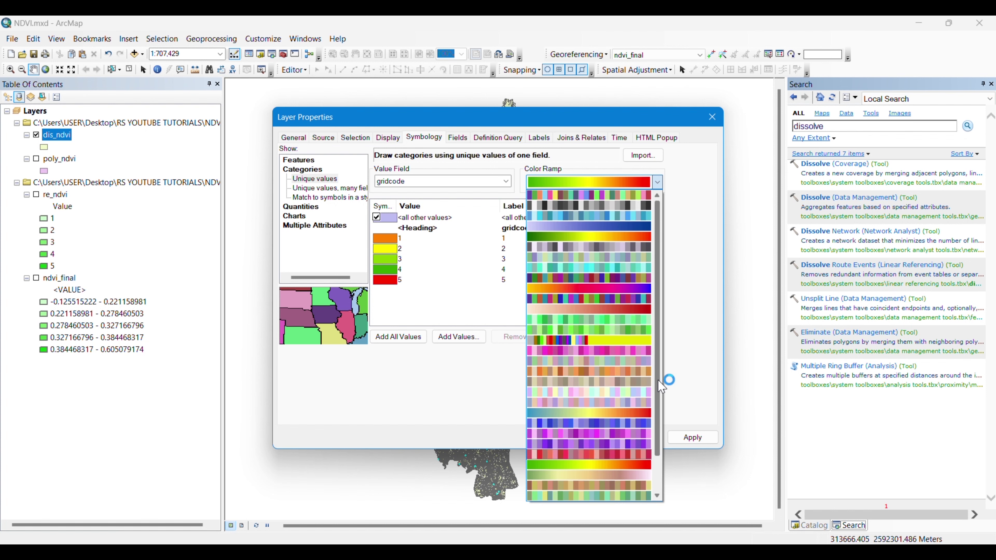
left_click(605, 340)
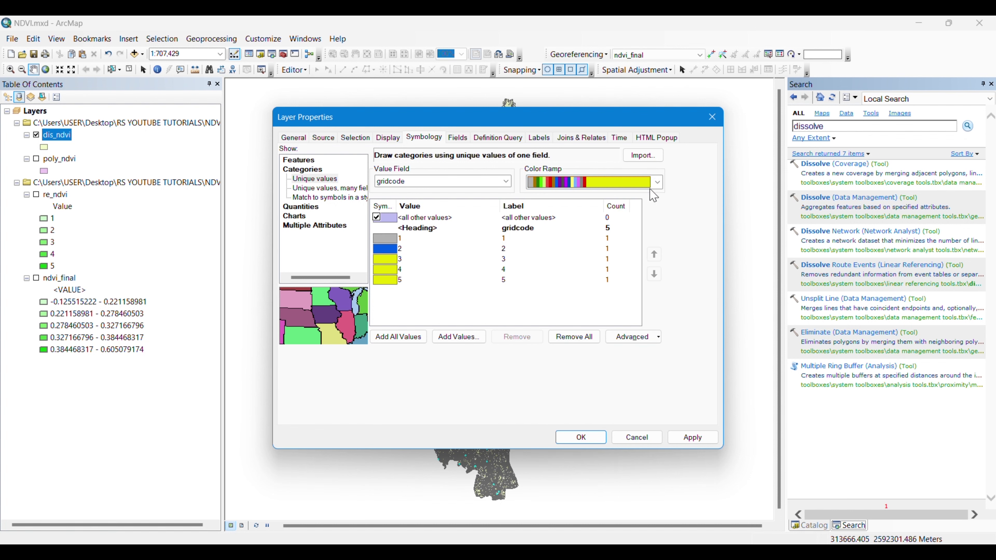
Apply a color ramp of green shades to the gridcode classes of dis_ndvi.
left_click(657, 182)
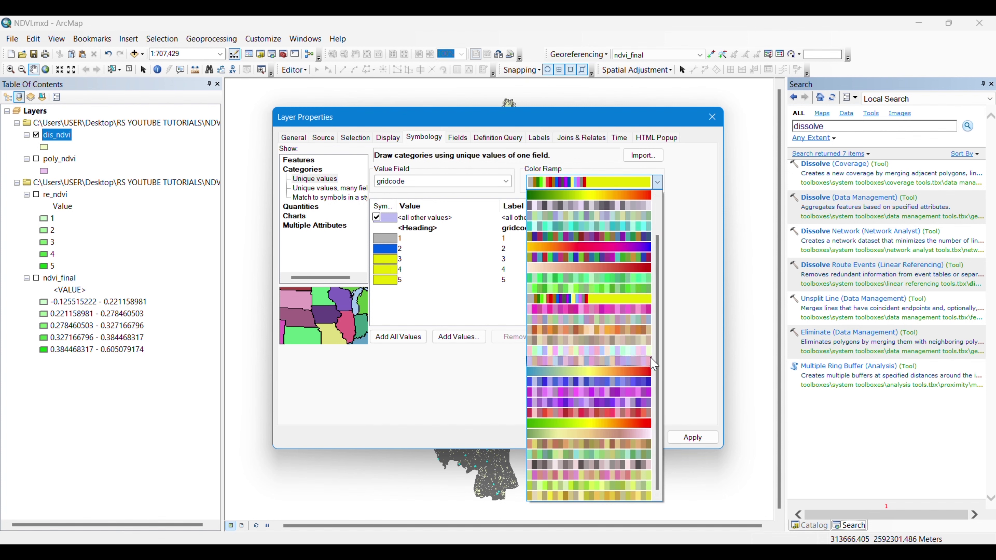
left_click_drag(658, 356, 659, 321)
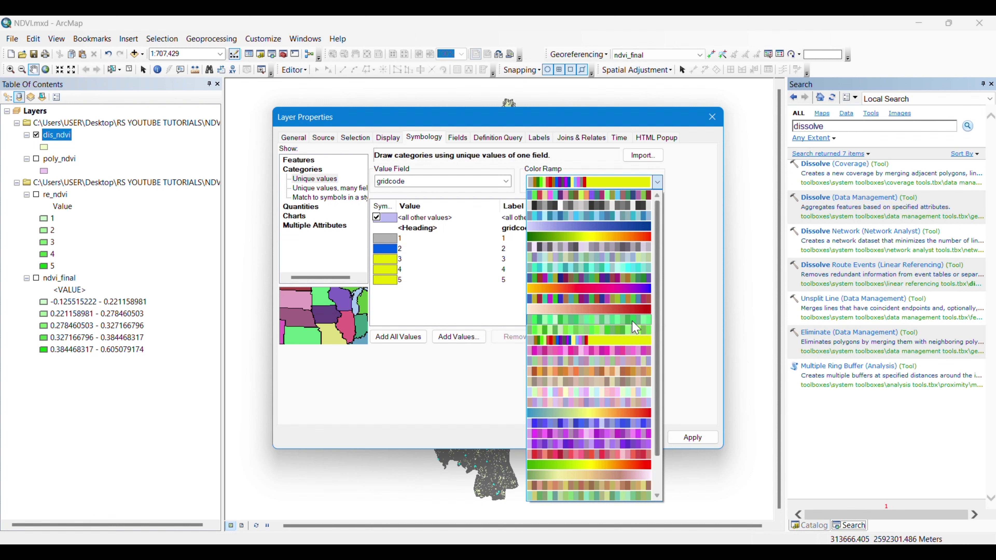
left_click(595, 331)
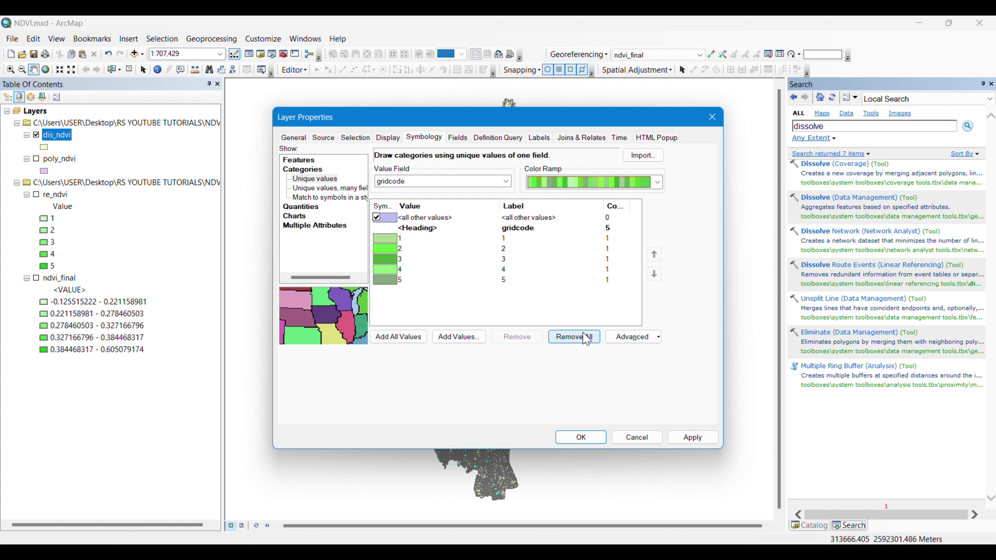
Set the fill color of gridcode class 5 to dark green and class 4 to medium green.
left_click(390, 281)
double_click(388, 281)
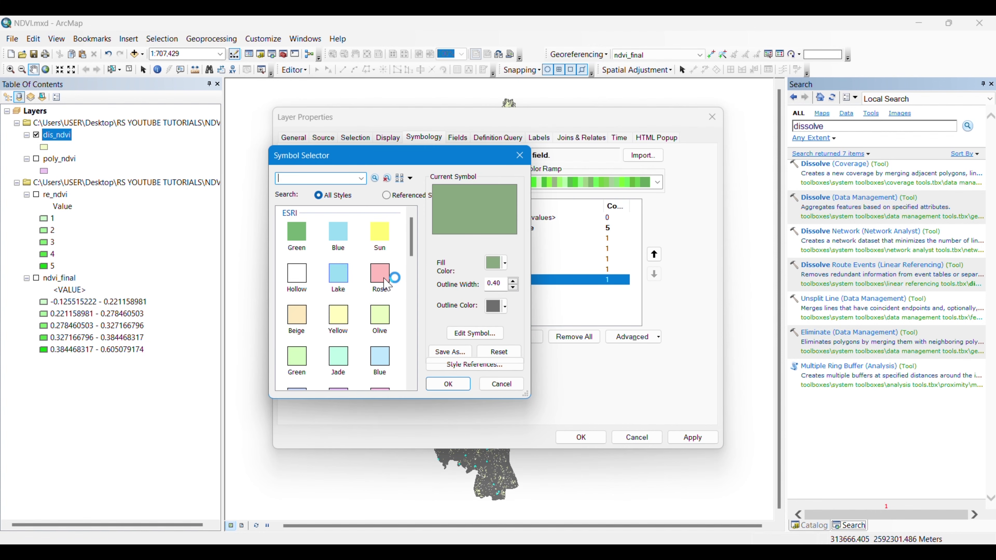
left_click(504, 263)
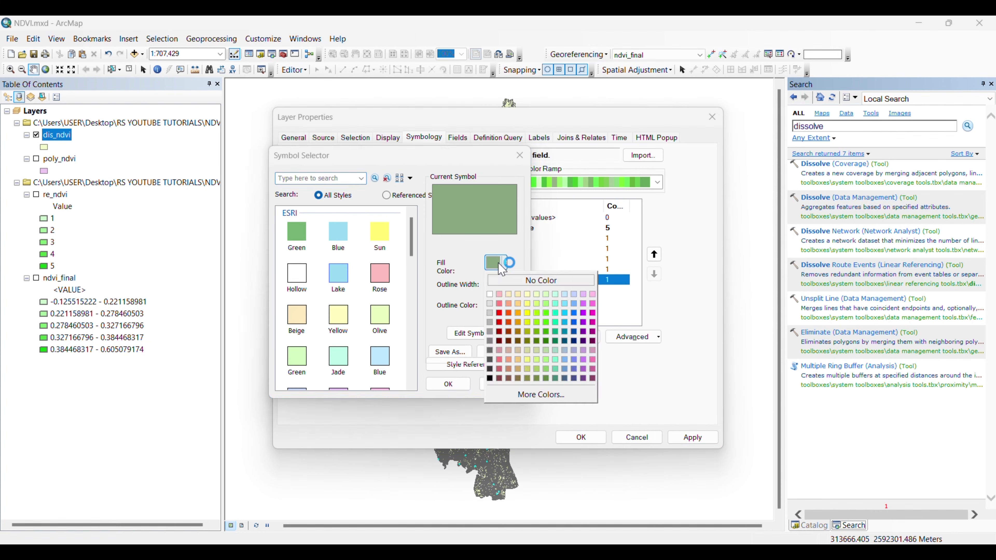
left_click(546, 341)
left_click(447, 384)
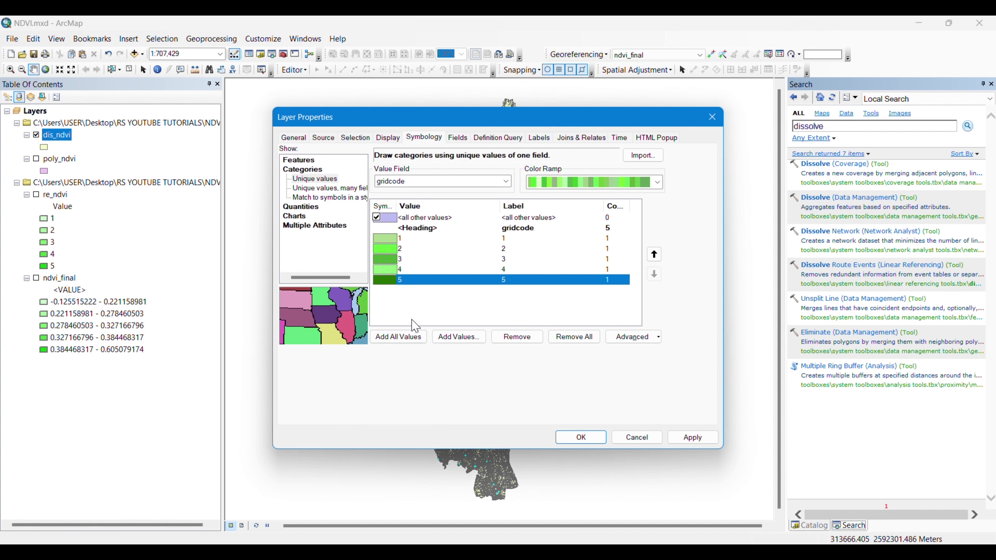
double_click(385, 270)
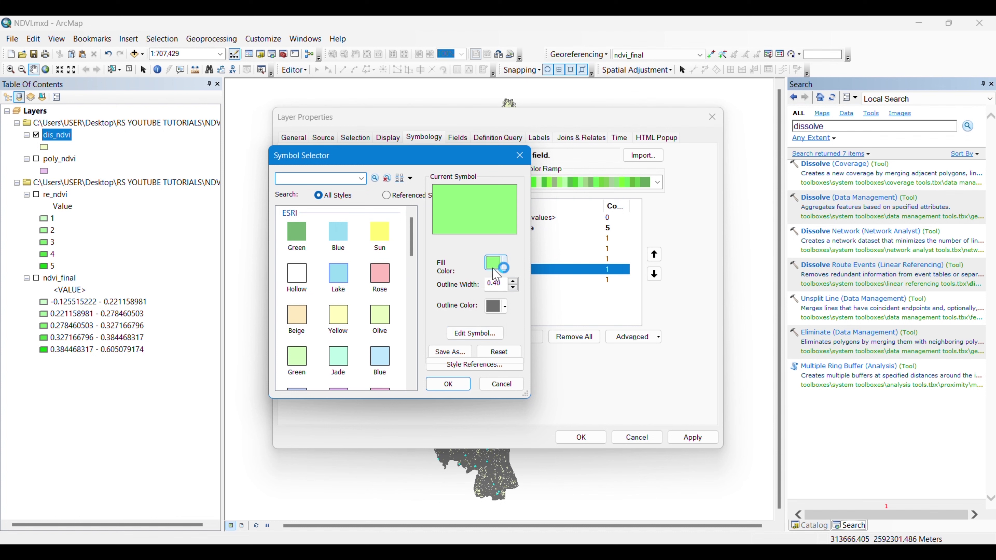
left_click(502, 264)
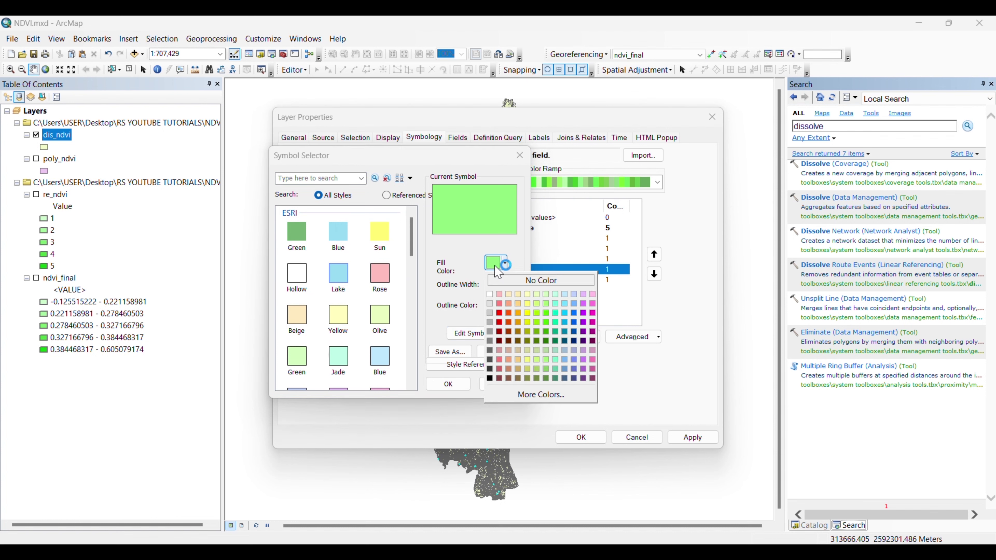
left_click(547, 333)
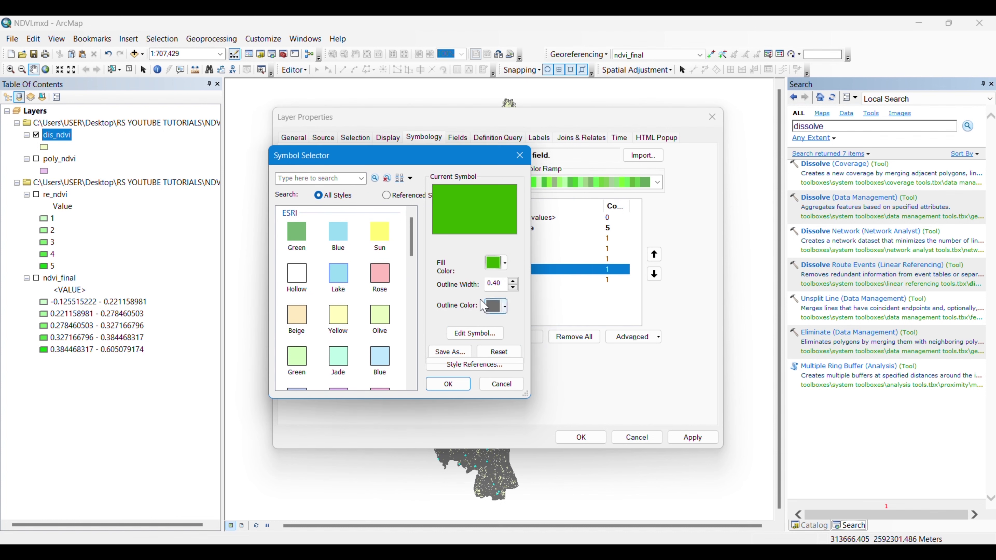
left_click(448, 385)
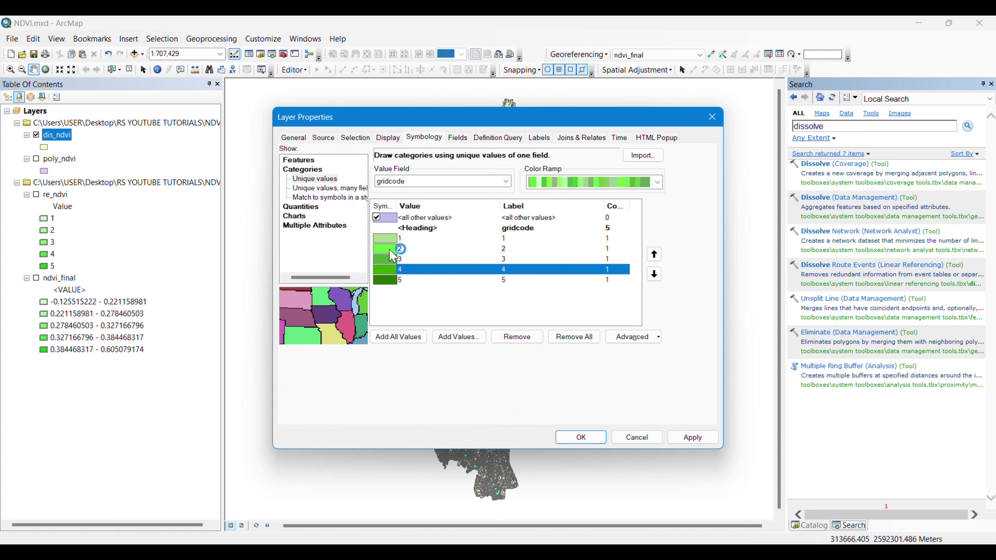
Set the fill color of gridcode class 3 to bright green and class 2 to light green.
double_click(388, 259)
left_click(503, 264)
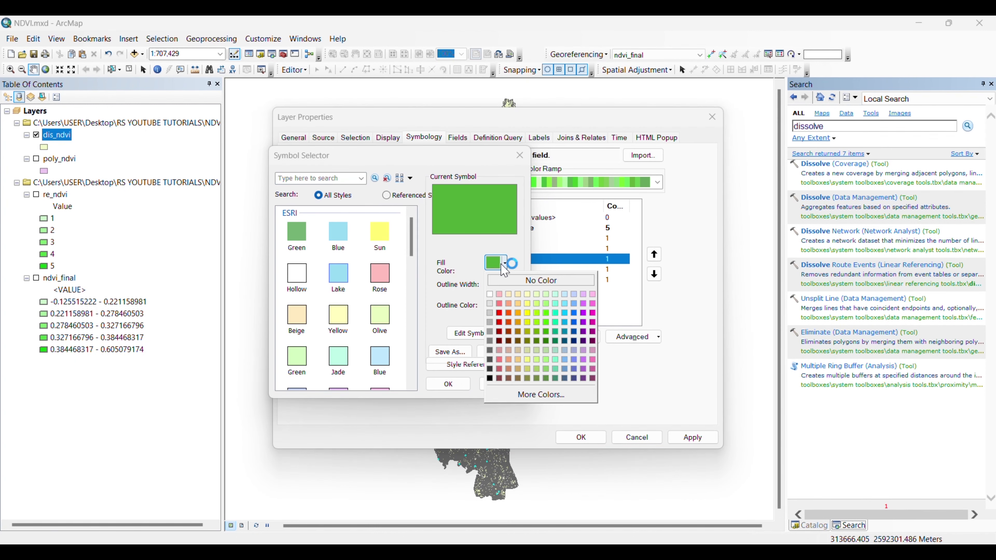
left_click(548, 322)
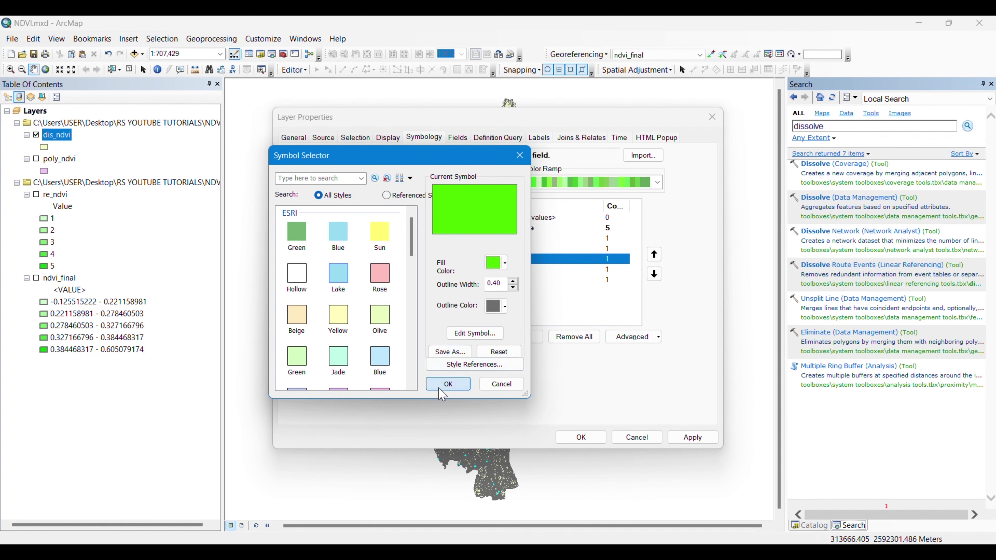
left_click(447, 384)
double_click(383, 248)
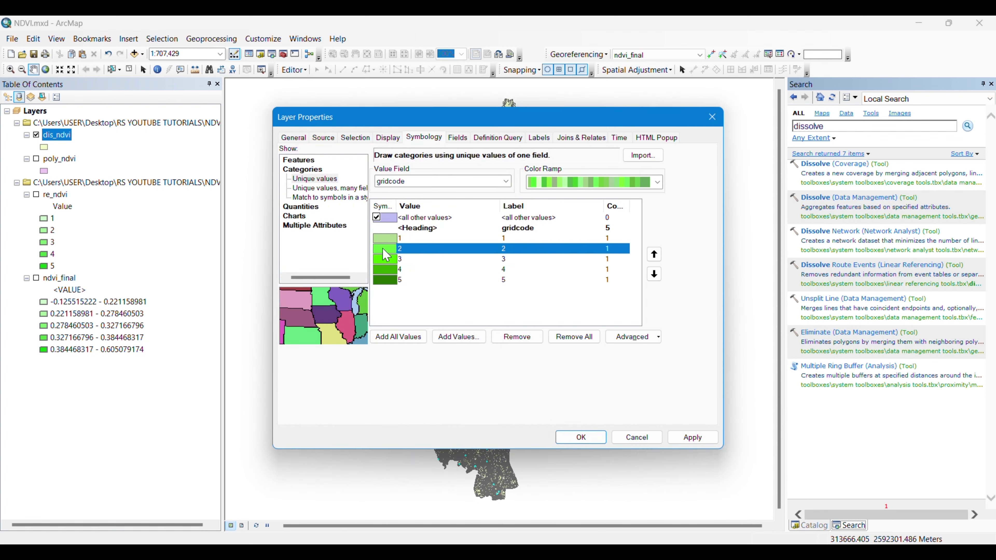
left_click(502, 268)
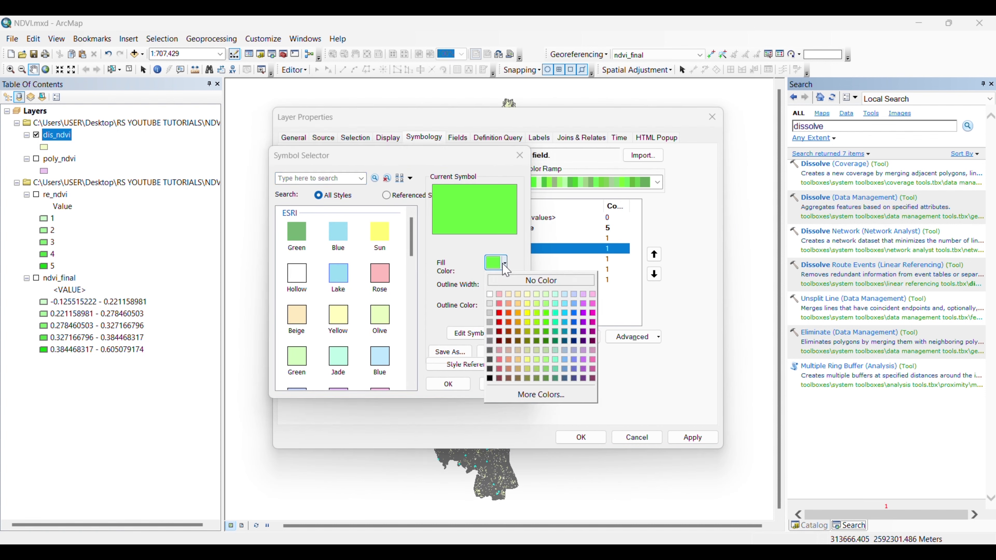
left_click(549, 306)
left_click(448, 384)
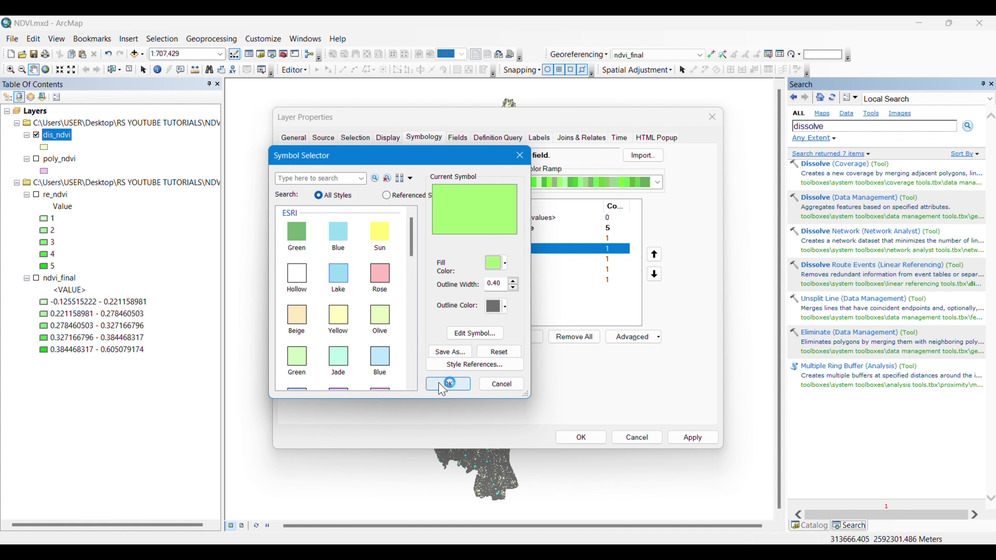
Set the fill color of gridcode class 1 to very pale green.
left_click(390, 231)
double_click(389, 236)
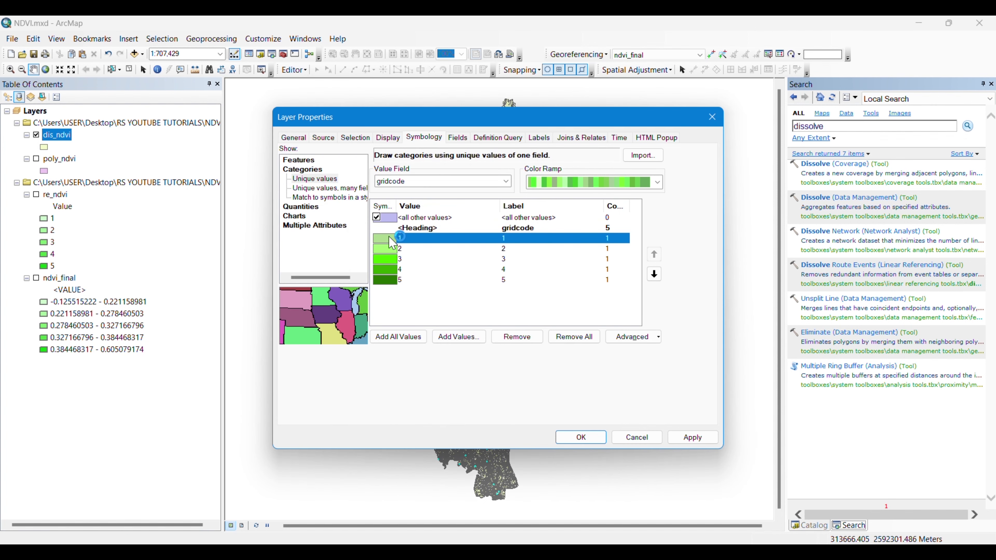
left_click(498, 266)
left_click(555, 281)
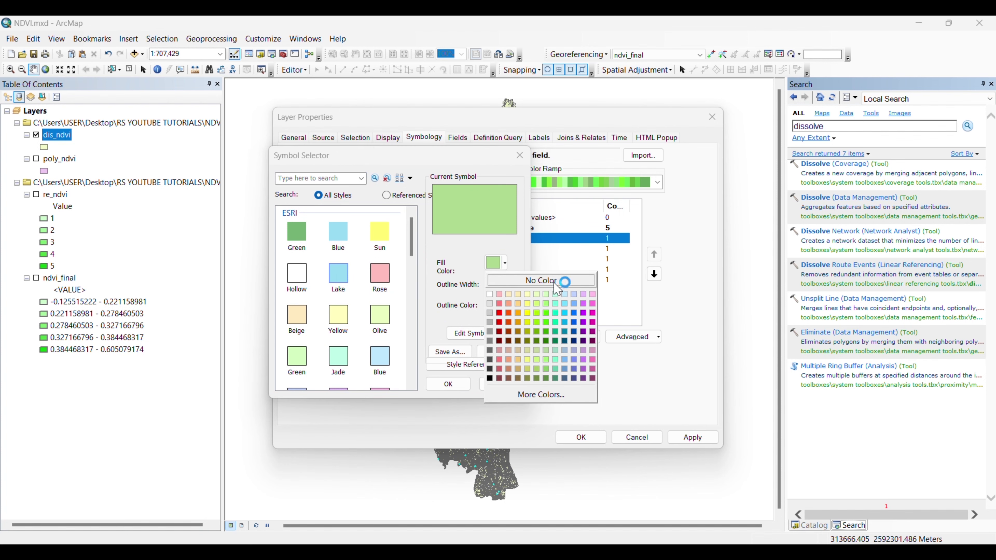
left_click(546, 294)
left_click(446, 383)
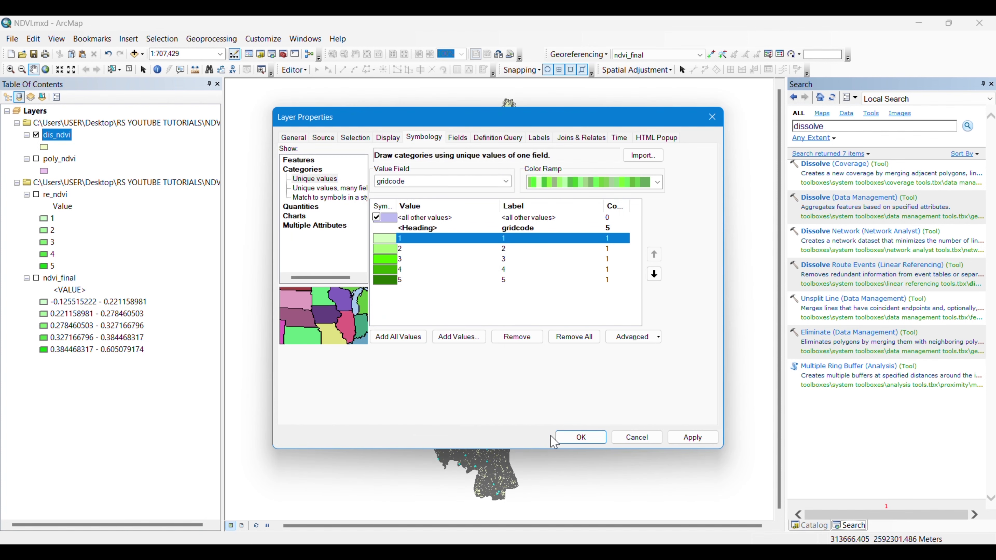
Apply the new symbology to dis_ndvi and clear the selected features on the map.
left_click(582, 438)
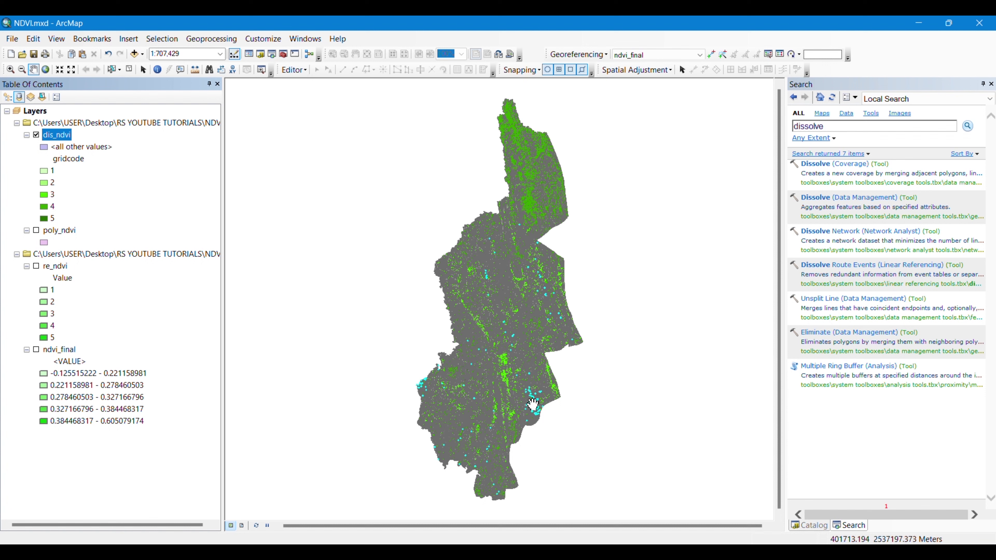
left_click(60, 135)
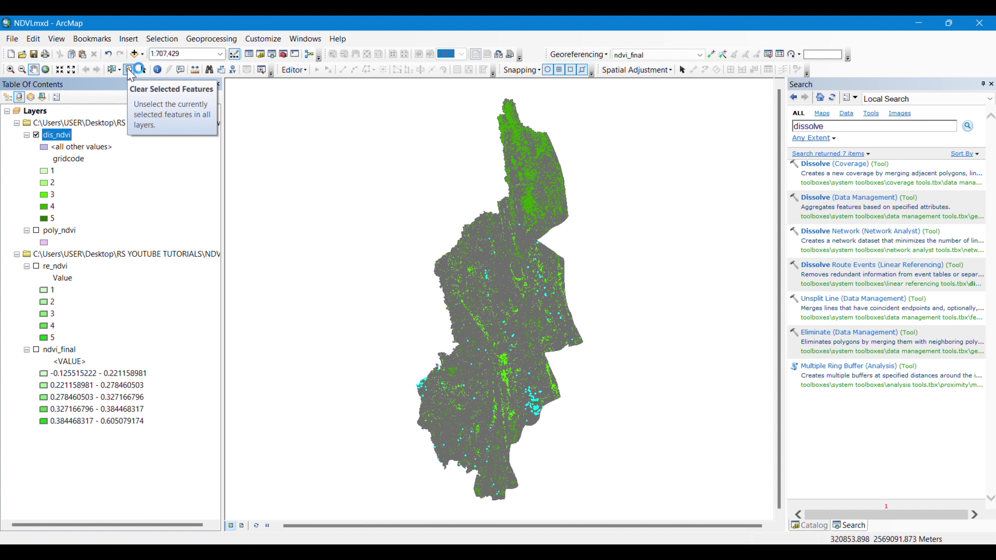
left_click(129, 69)
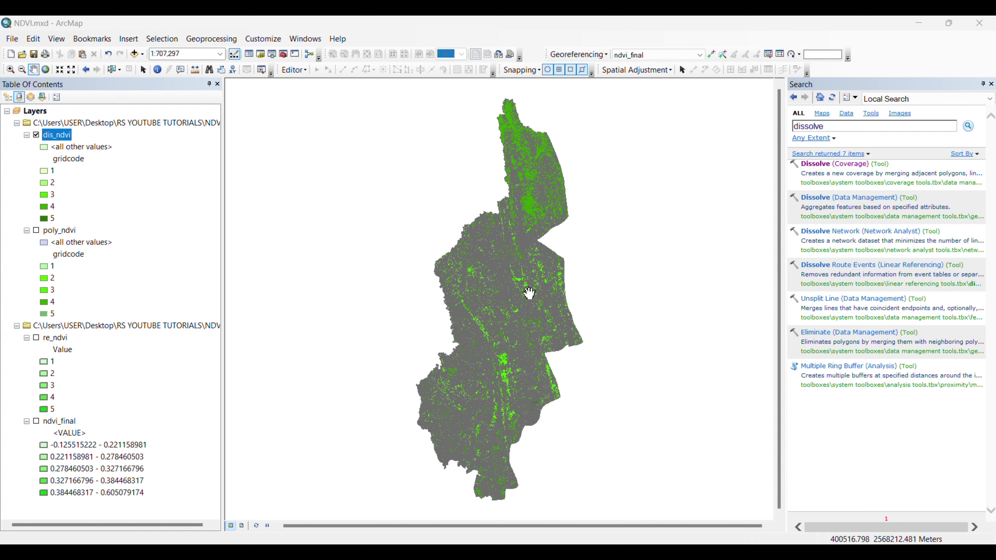
In the dis_ndvi layer properties, set the outline color of gridcode classes 5 and 4 to No Color.
right_click(59, 135)
left_click(99, 386)
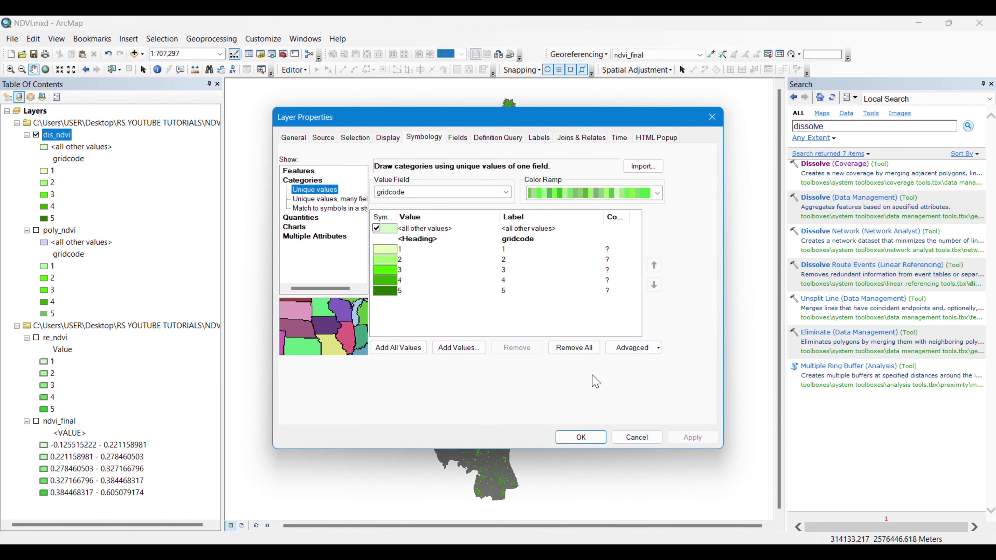
double_click(384, 292)
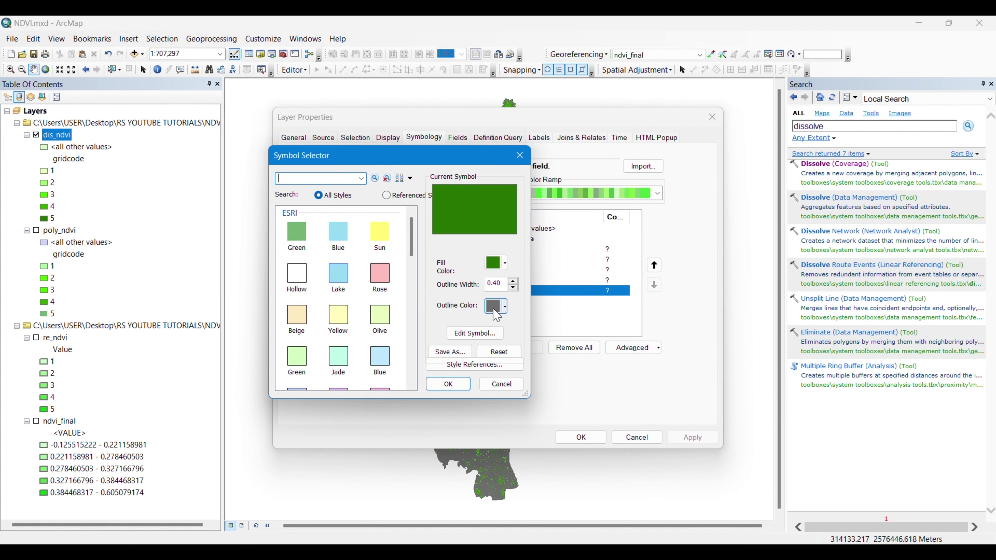
left_click(506, 308)
left_click(527, 321)
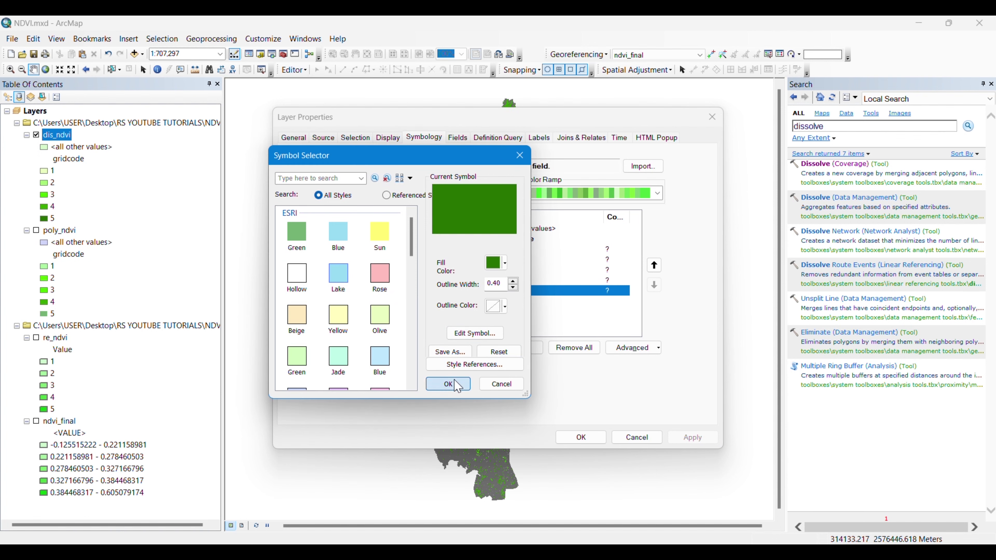
left_click(448, 384)
double_click(384, 280)
left_click(506, 307)
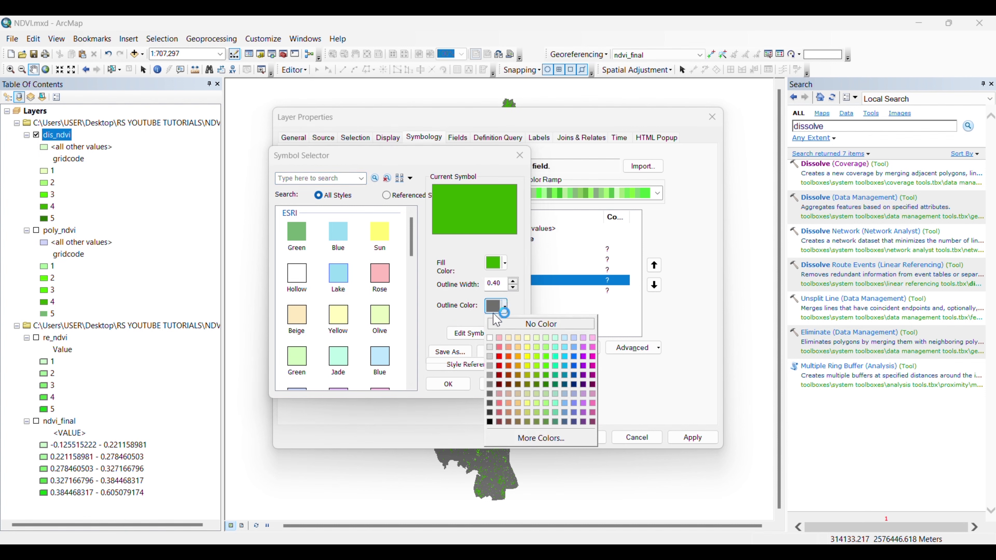
left_click(496, 322)
left_click(448, 384)
Set the outline color of gridcode classes 3 and 2 to No Color.
double_click(453, 270)
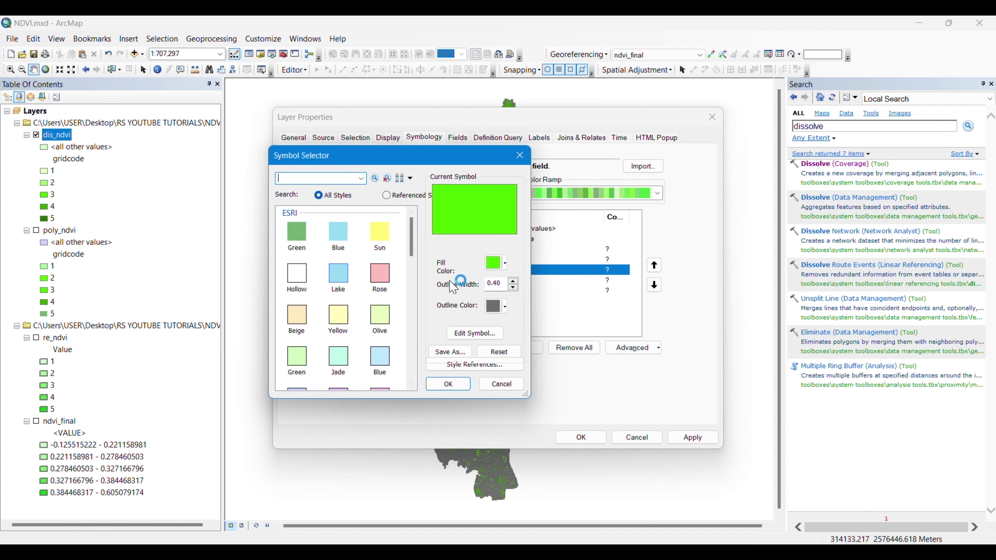
left_click(505, 307)
left_click(510, 324)
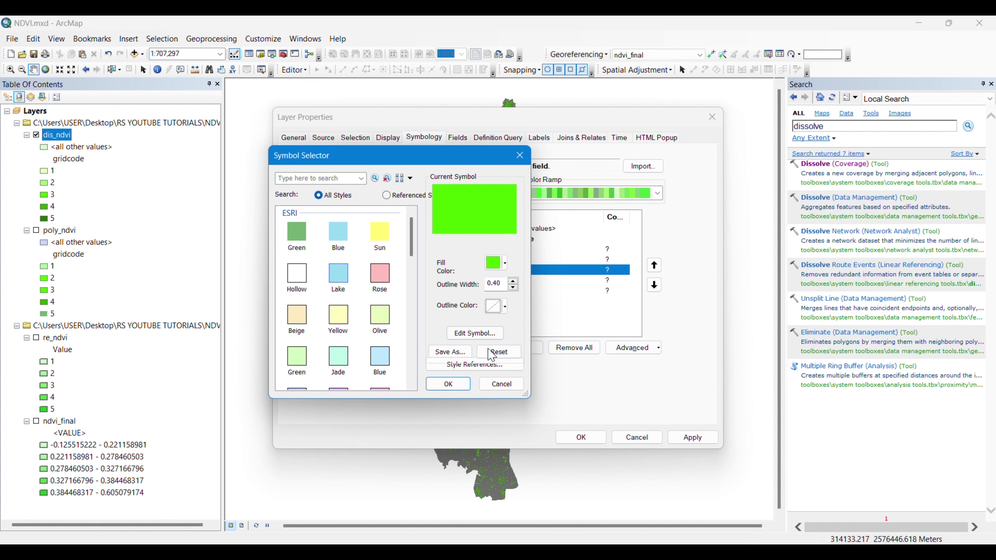
left_click(456, 381)
double_click(392, 262)
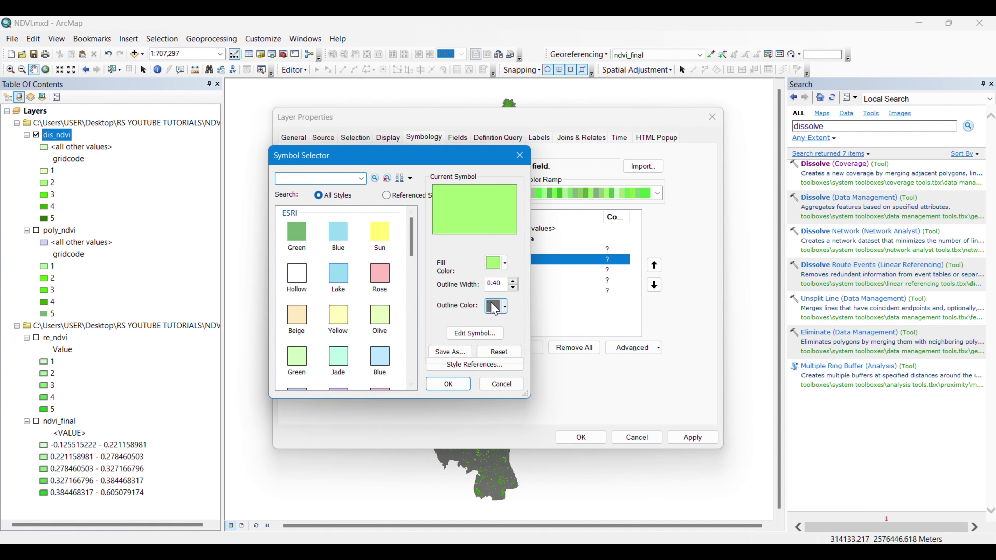
left_click(505, 307)
left_click(513, 323)
left_click(466, 381)
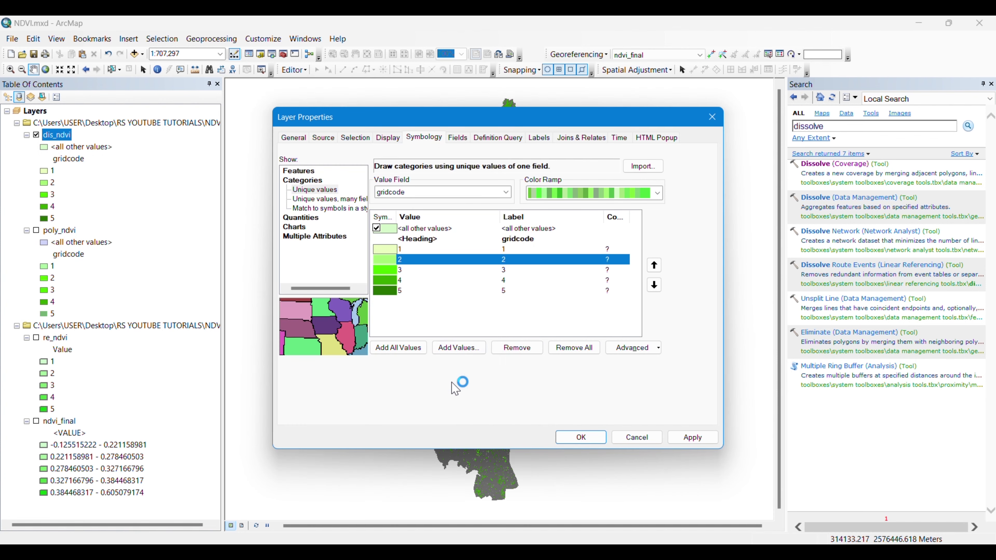
Set the outline color of gridcode class 1 to No Color and apply the symbology to dis_ndvi.
double_click(392, 250)
left_click(496, 308)
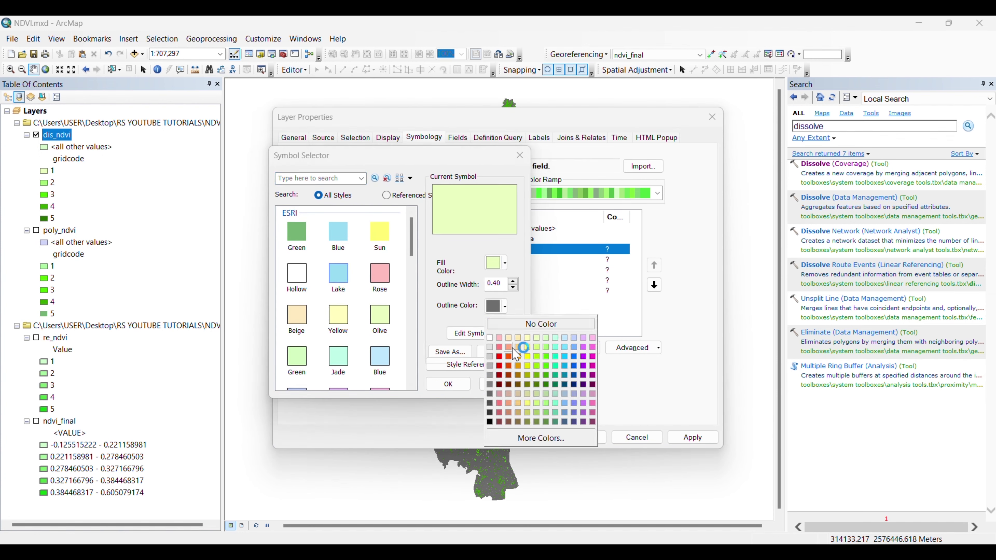
left_click(514, 323)
left_click(448, 384)
left_click(580, 437)
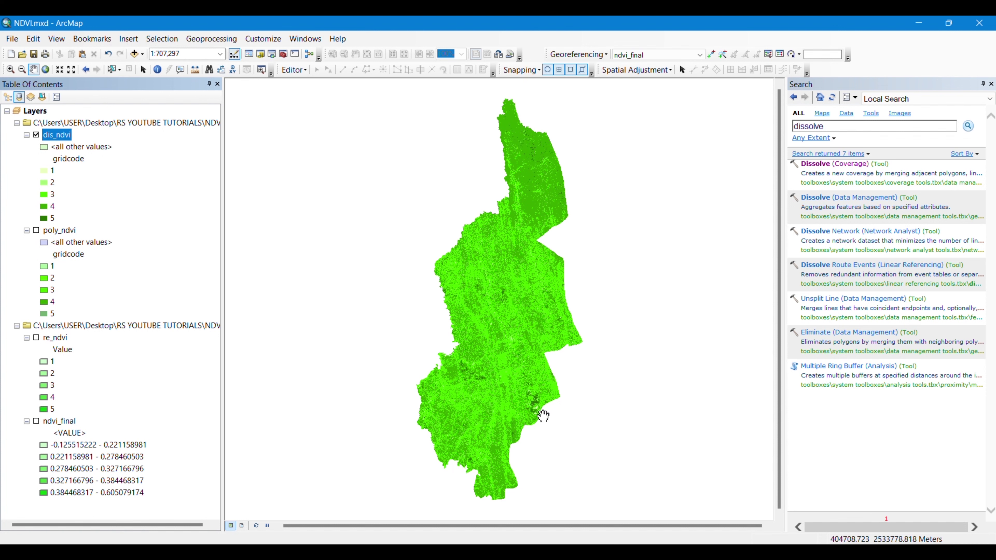
View the attribute table of dis_ndvi to check its gridcode classes, and close it.
right_click(49, 134)
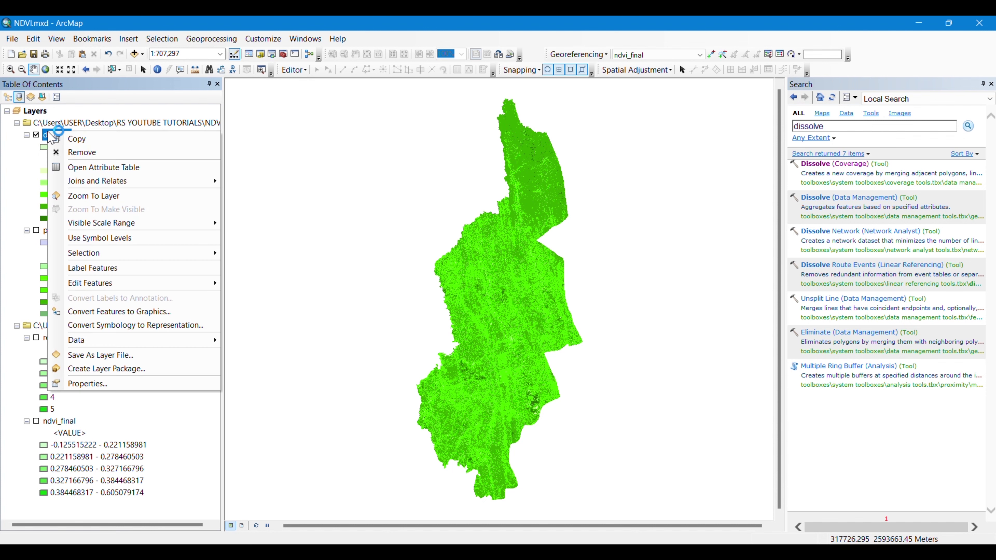
left_click(104, 167)
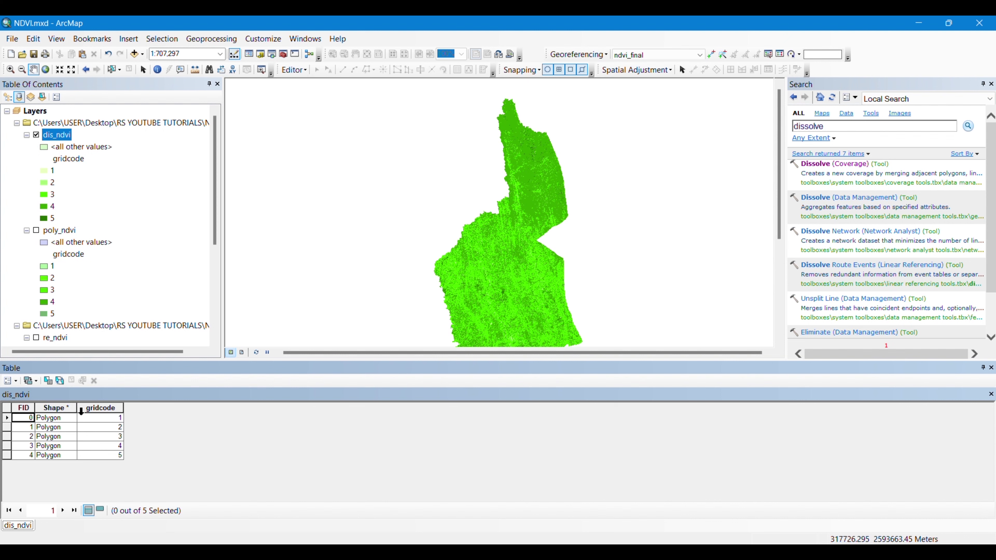
left_click(992, 368)
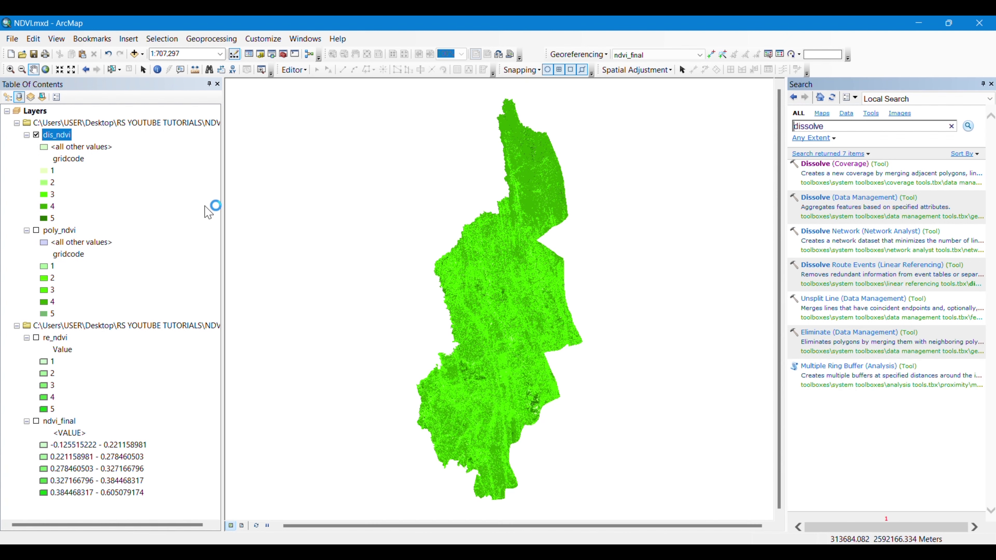
Rename the legend label of gridcode class 1 in dis_ndvi as Very Low Vegetation.
left_click(52, 170)
double_click(52, 170)
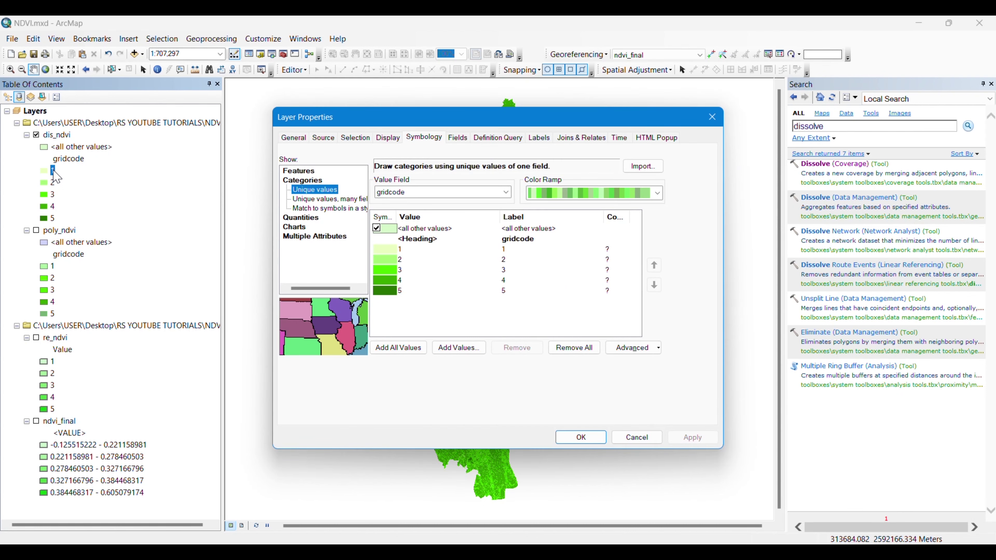
left_click(713, 117)
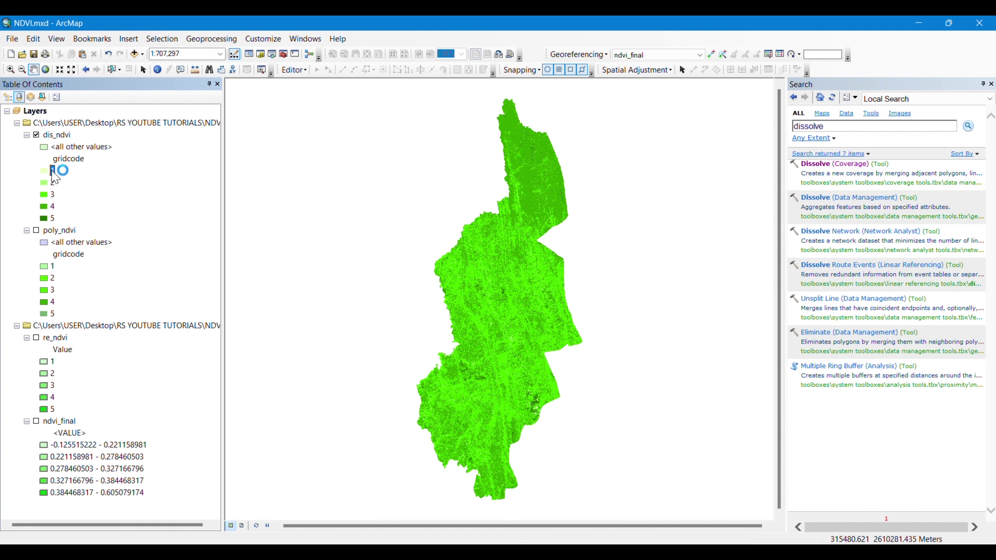
left_click(54, 170)
type("L")
key("BackSpace")
type("Veg")
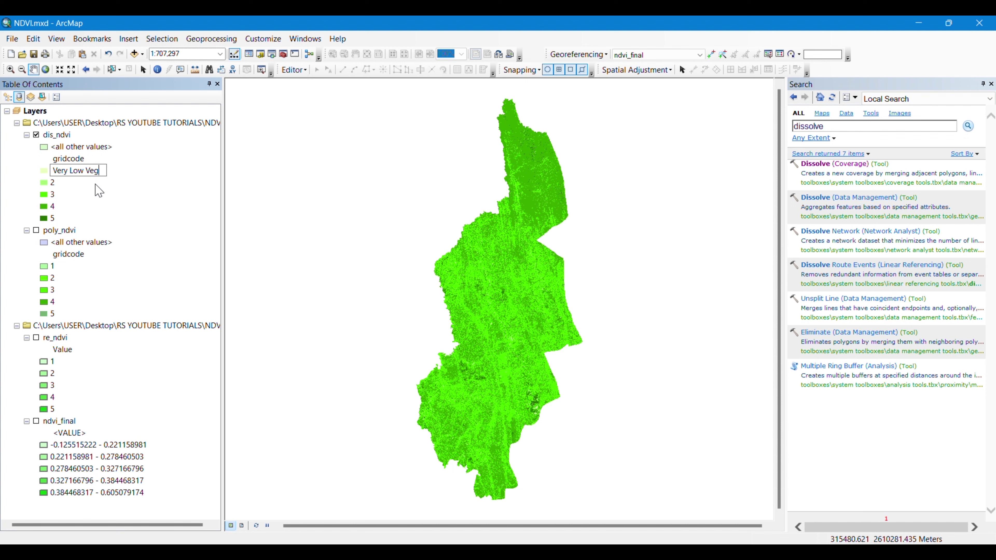
type("etation")
key("Return")
Rename the dis_ndvi legend labels of class 2 as Low Vegetation and class 3 as Moderate Vegetation.
left_click(52, 182)
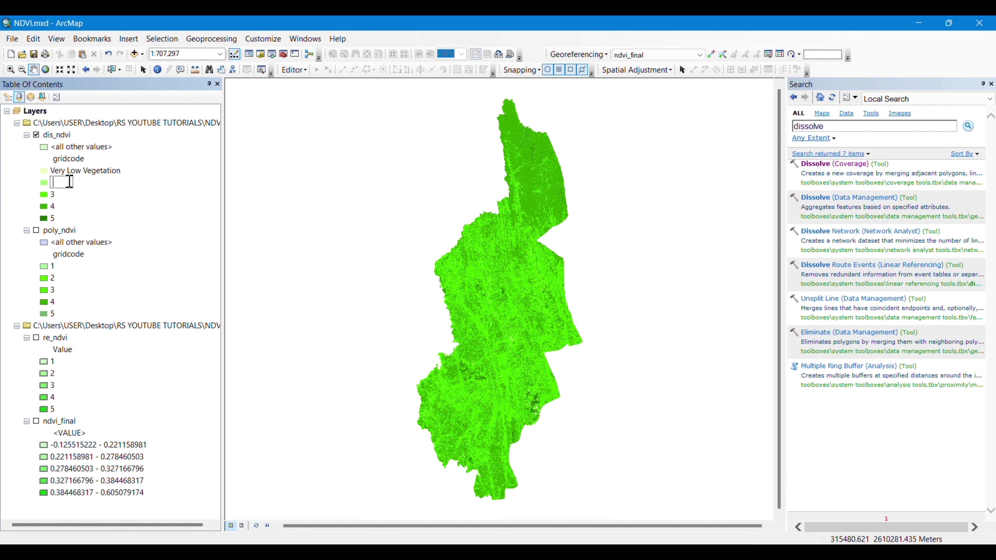
type("w Veget")
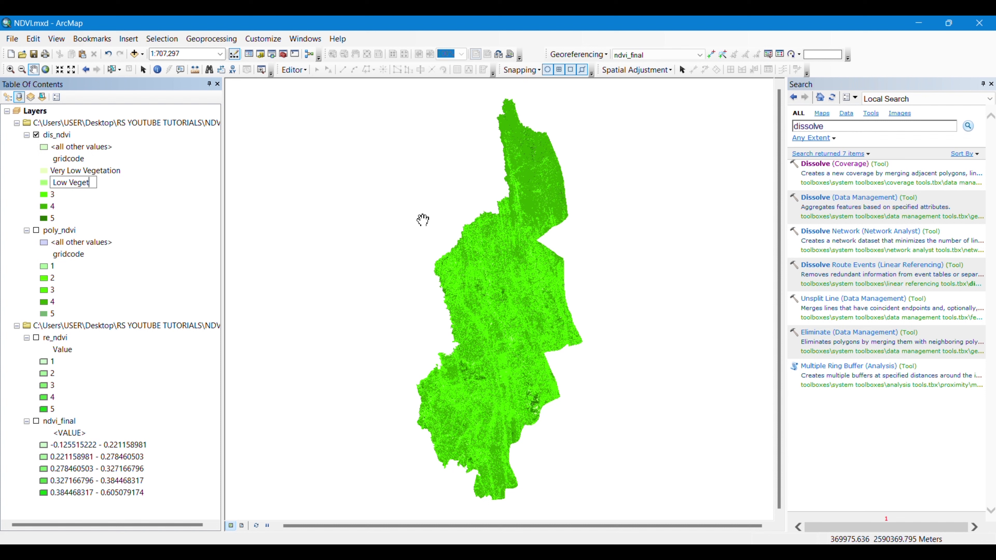
type("atopmonp")
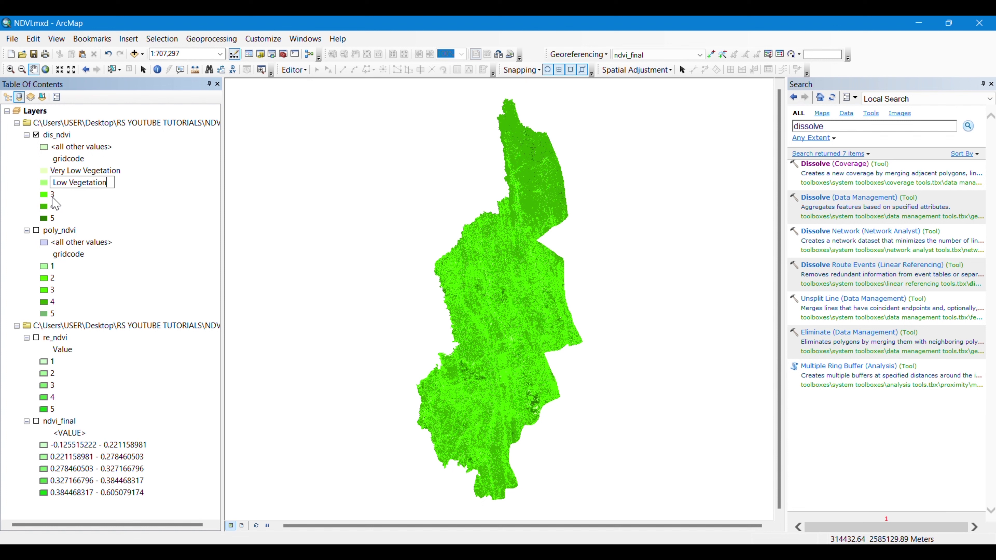
left_click(53, 195)
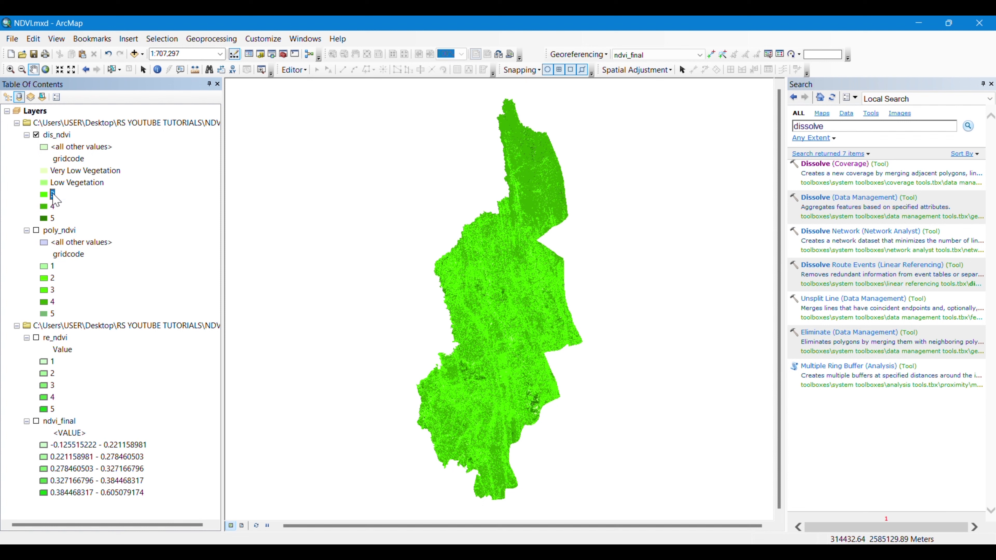
left_click(53, 195)
type("Mode")
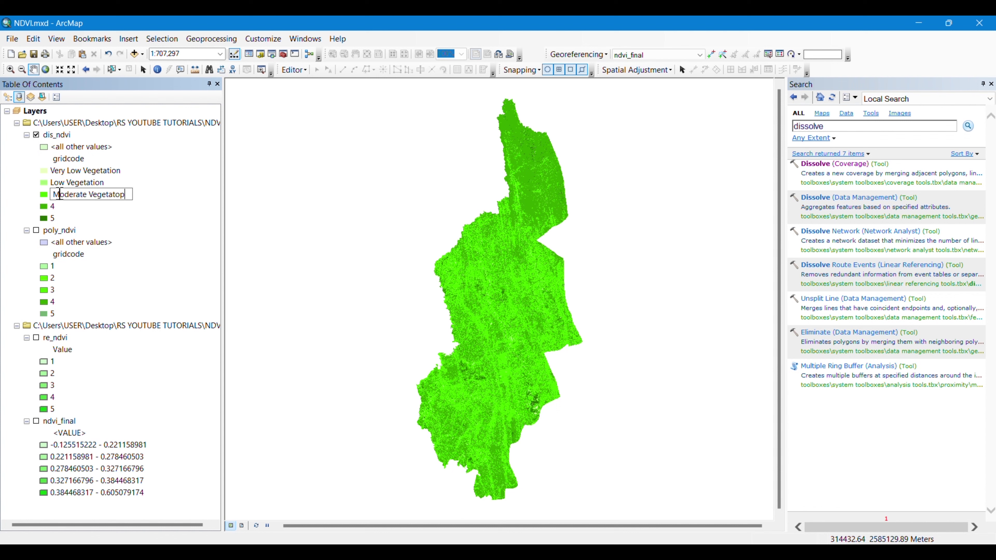
type("rate Vegetation")
Rename the dis_ndvi legend labels of class 4 as High Vegetation and class 5 as Very High Vegetation.
left_click(54, 206)
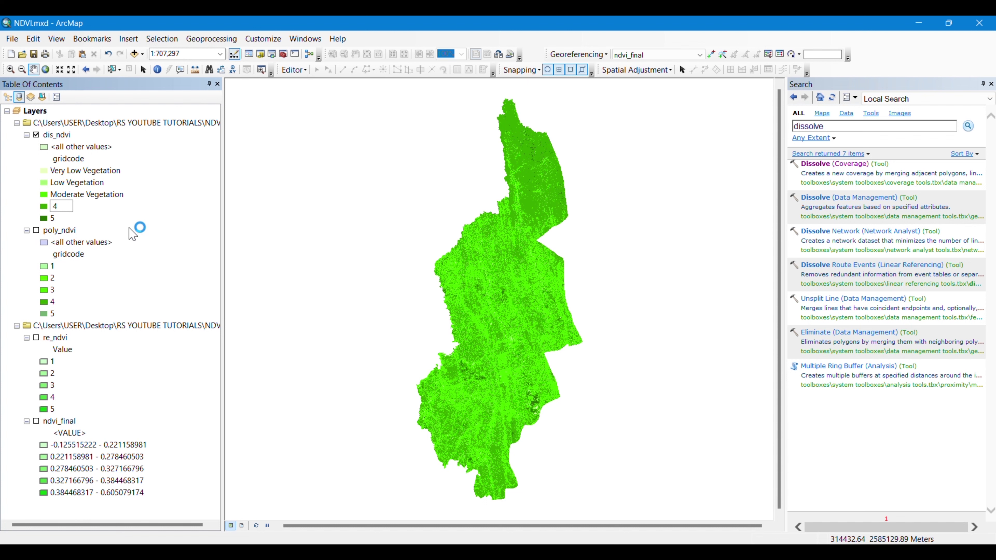
key("BackSpace")
type("High Vegetation")
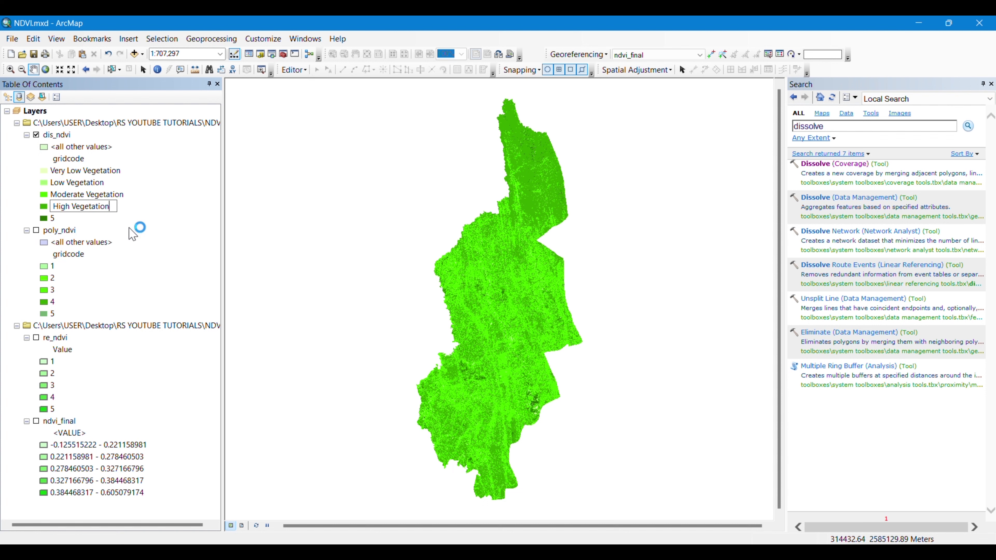
key("Return")
left_click(53, 218)
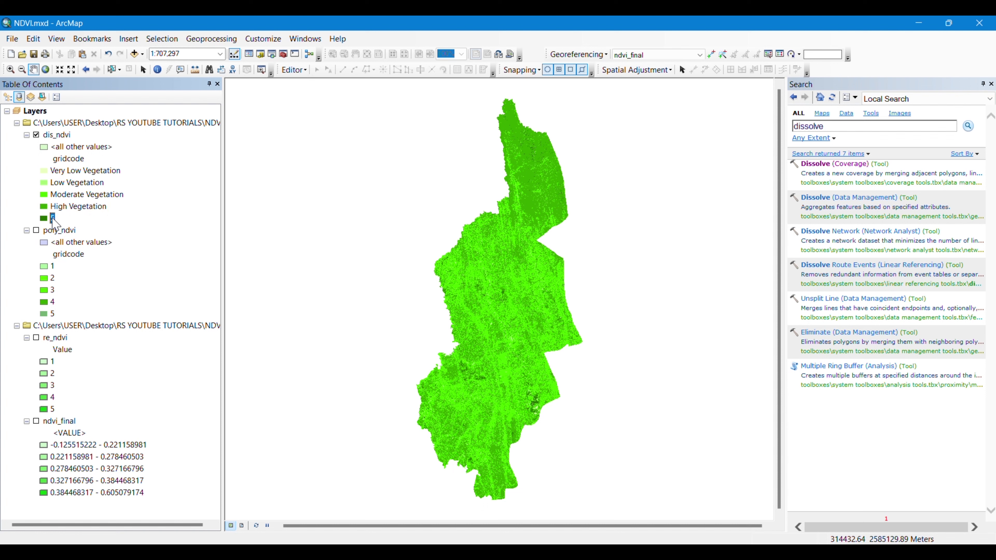
left_click(53, 218)
type("Very ")
type("High Ve")
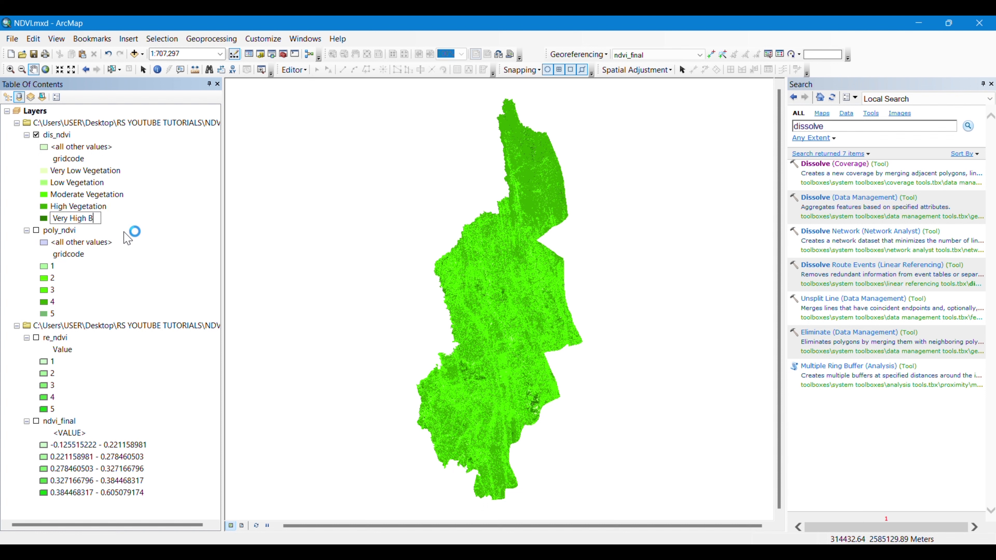
type("getation")
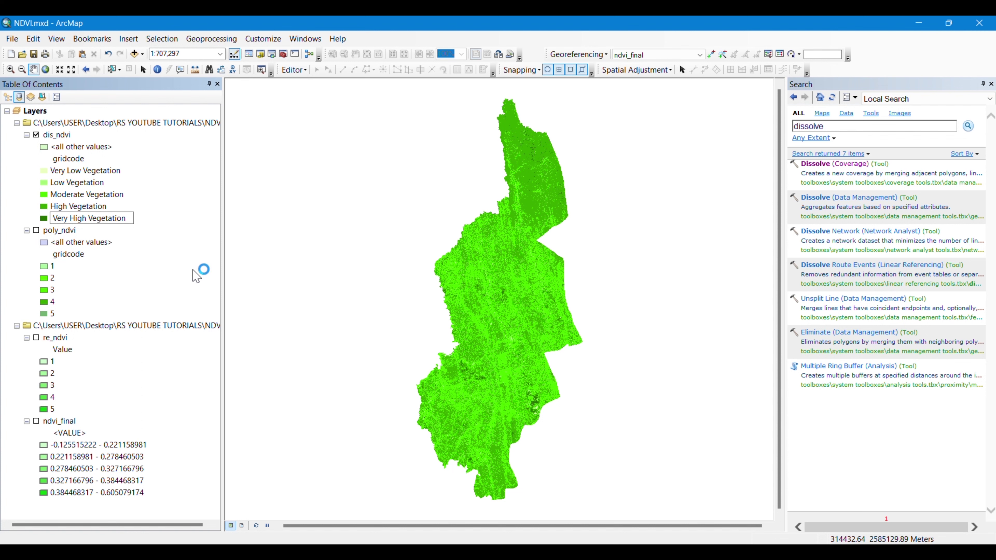
key("Return")
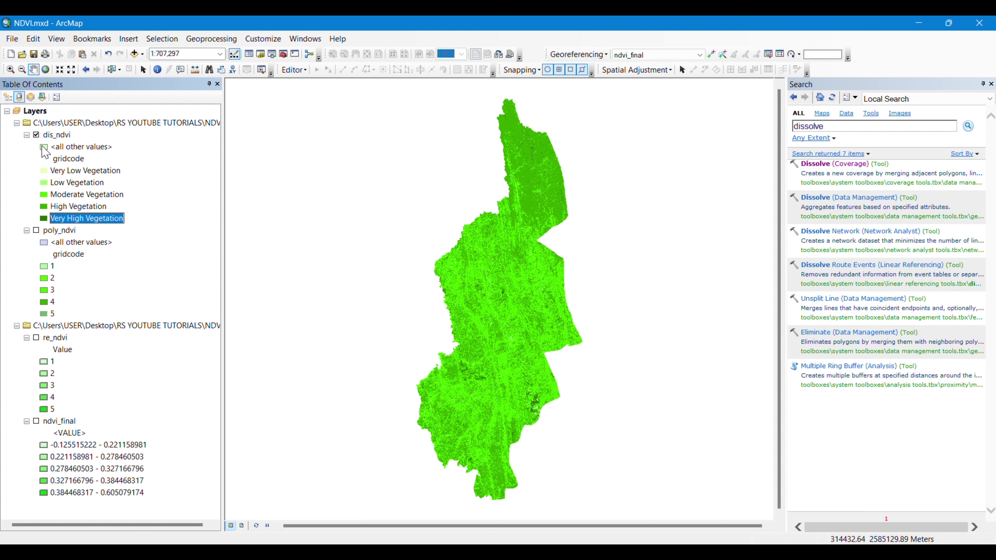
Add a field named Area of type Double to the dis_ndvi attribute table.
right_click(57, 135)
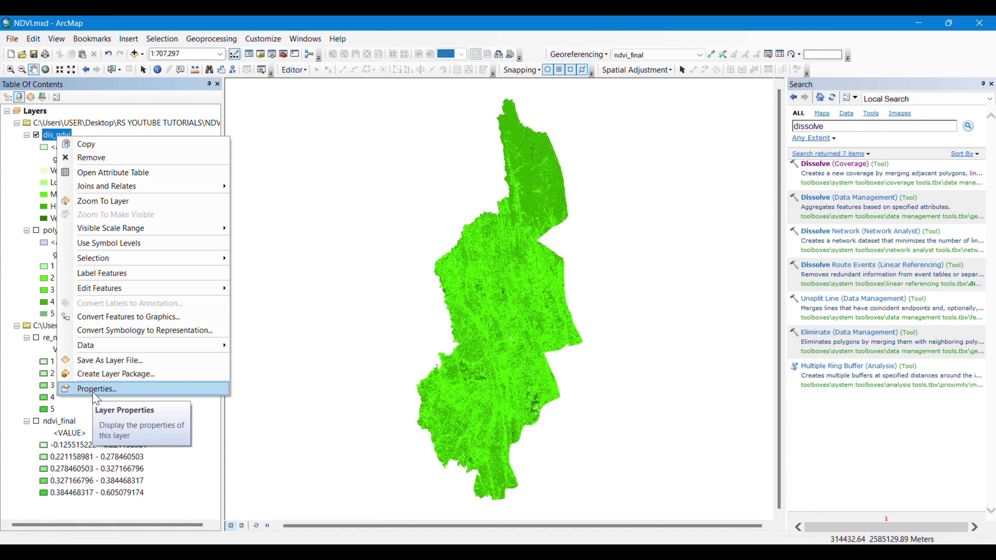
left_click(180, 173)
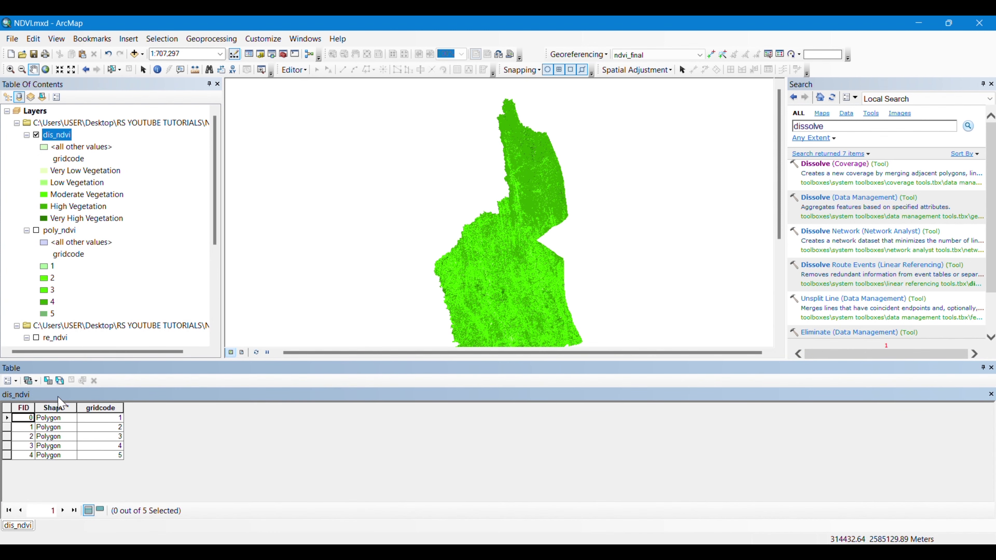
left_click(11, 378)
left_click(16, 380)
left_click(15, 380)
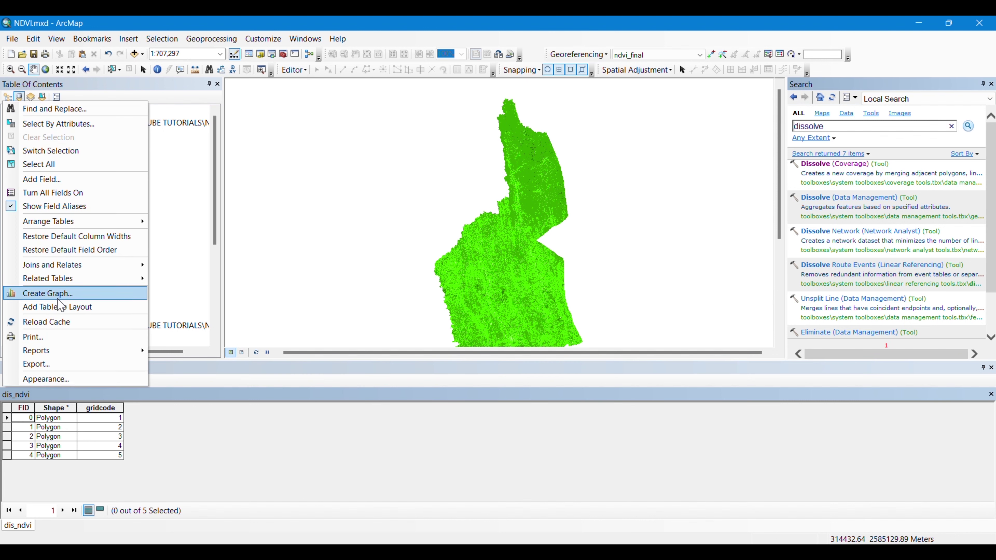
left_click(42, 179)
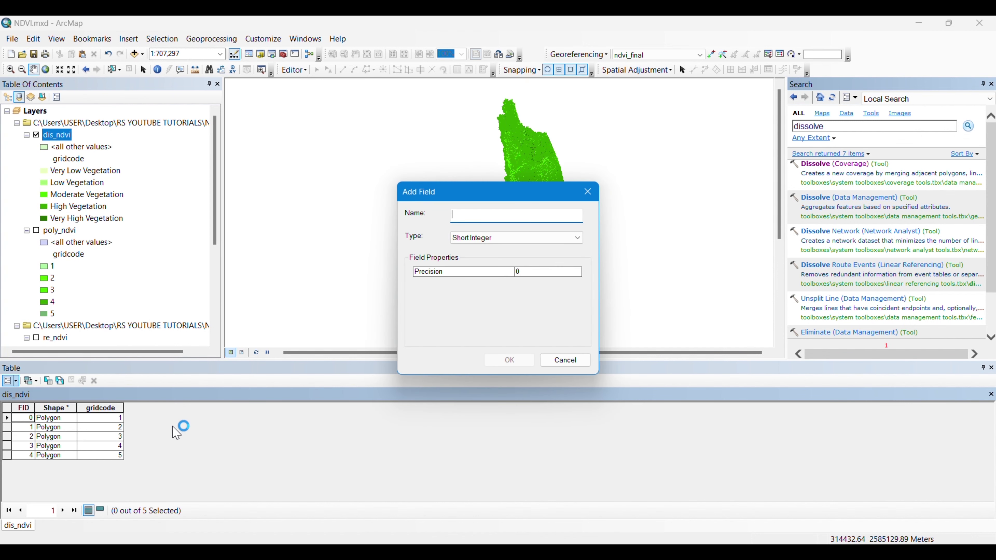
type("Aar")
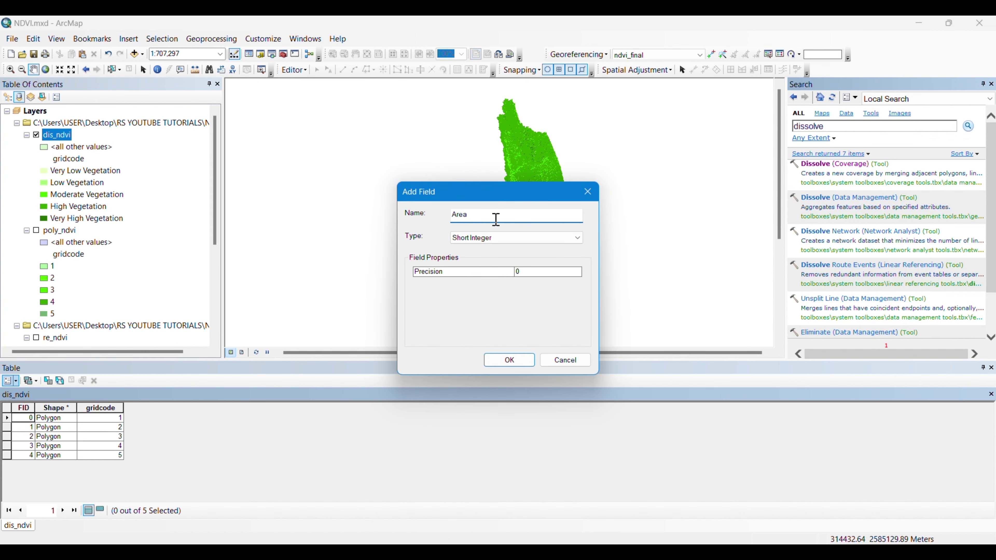
left_click(576, 237)
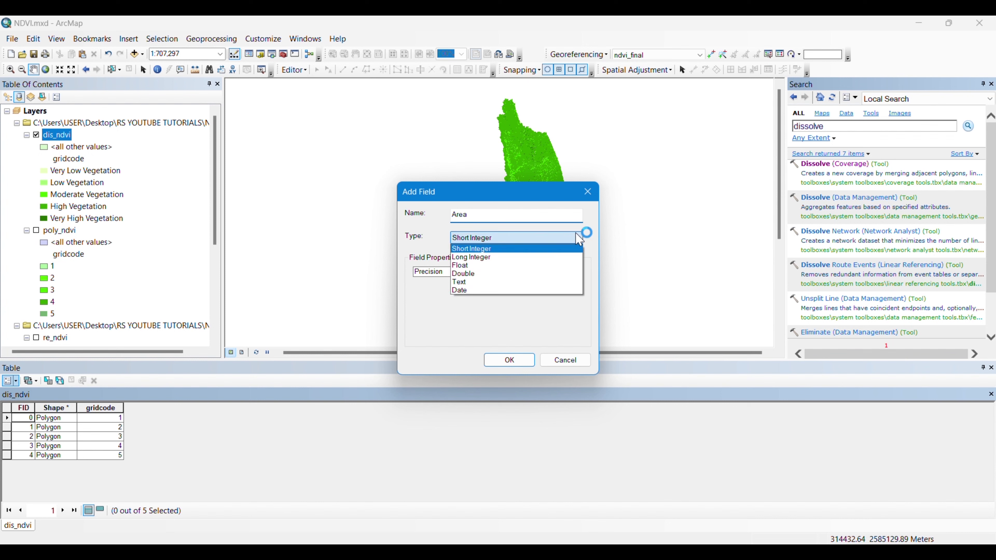
left_click(472, 273)
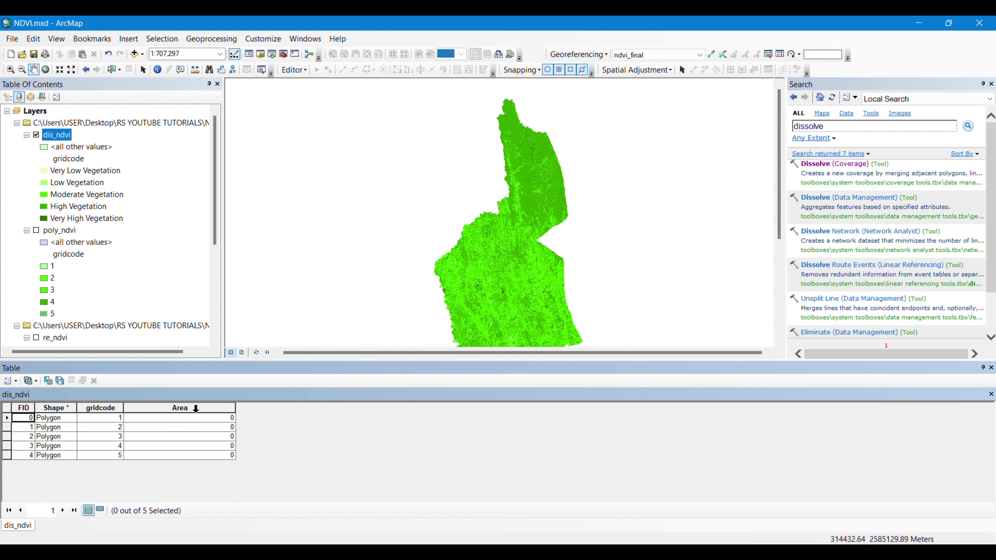
Calculate the area geometry of each dis_ndvi class into the Area field in square kilometers, using the data source's coordinate system.
left_click(195, 408)
right_click(197, 409)
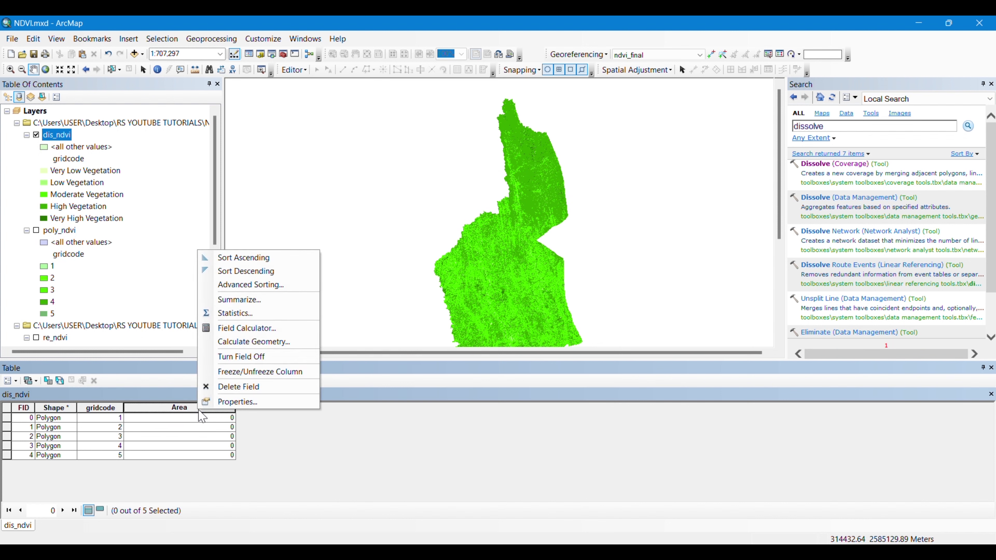
left_click(234, 342)
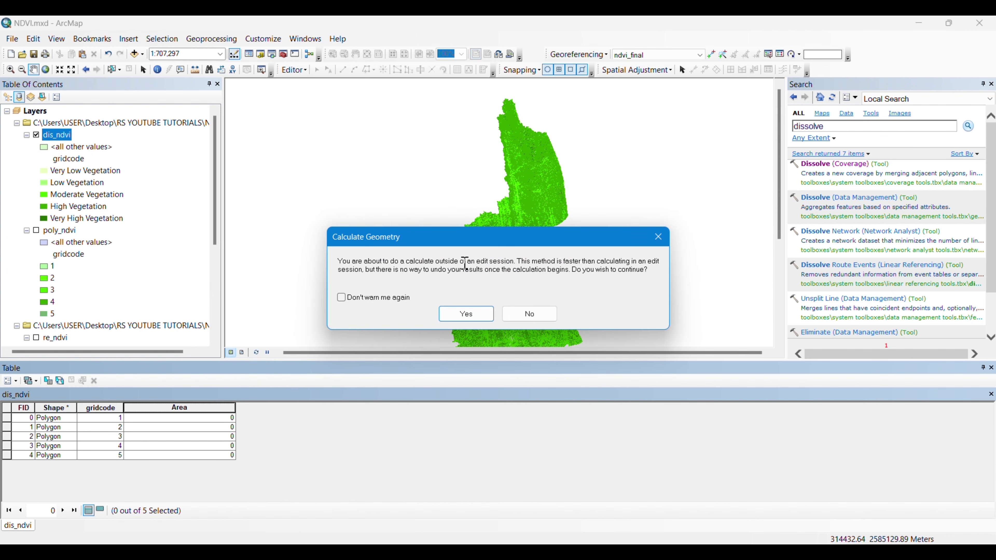
left_click(465, 314)
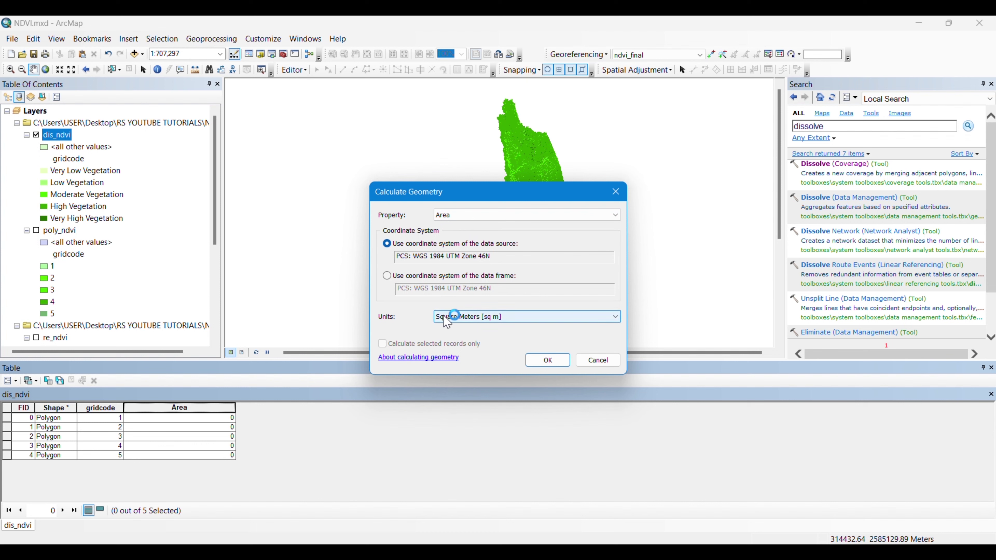
left_click(544, 317)
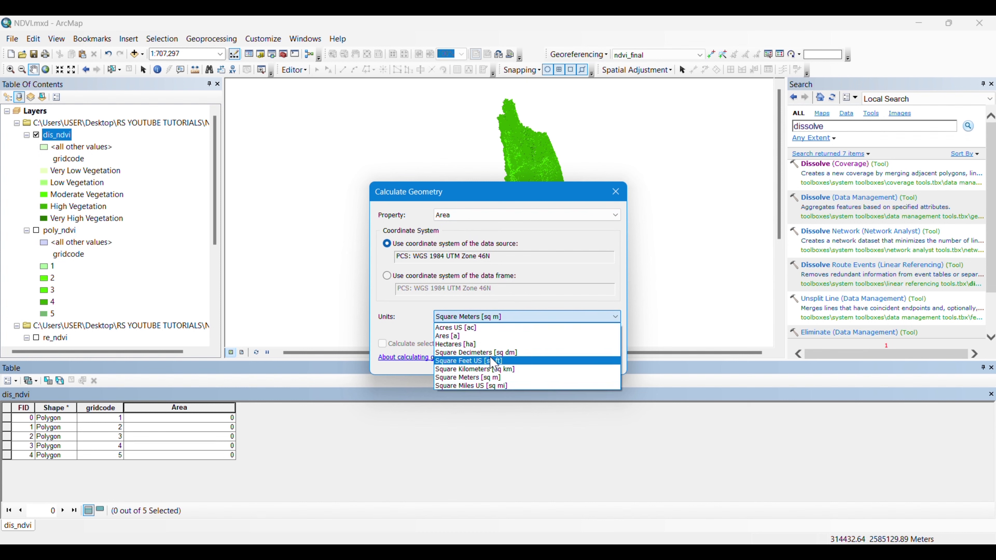
left_click(478, 369)
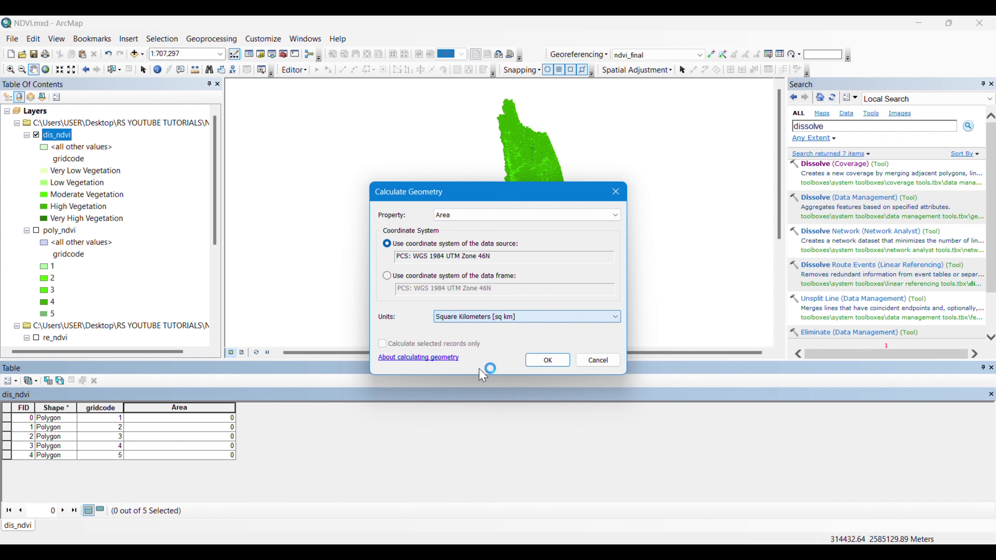
left_click(548, 361)
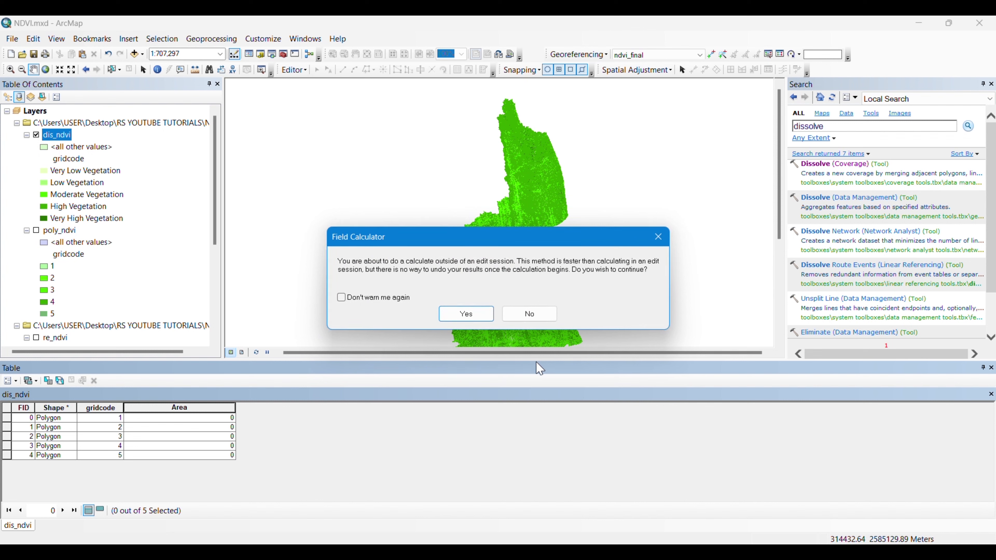
left_click(466, 314)
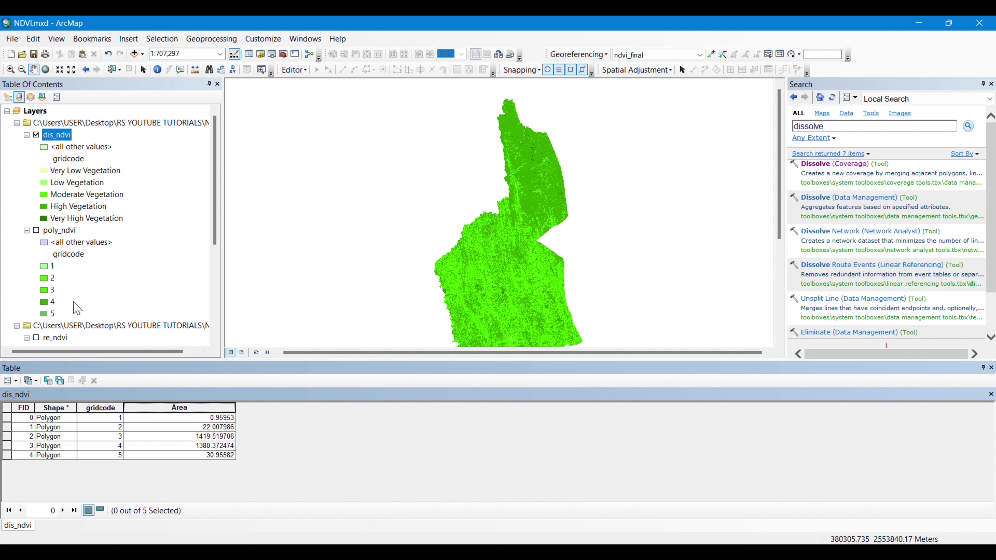
left_click(87, 207)
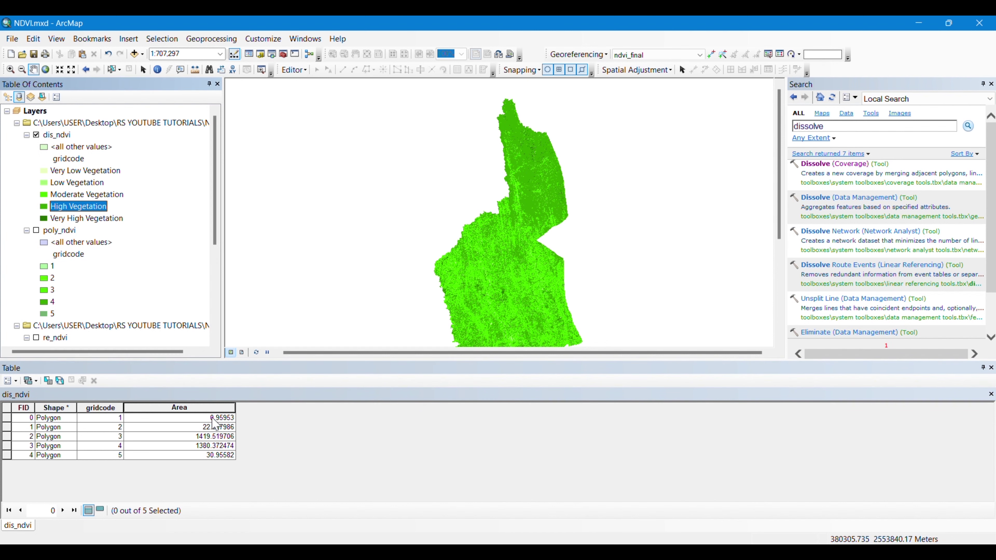
left_click(227, 407)
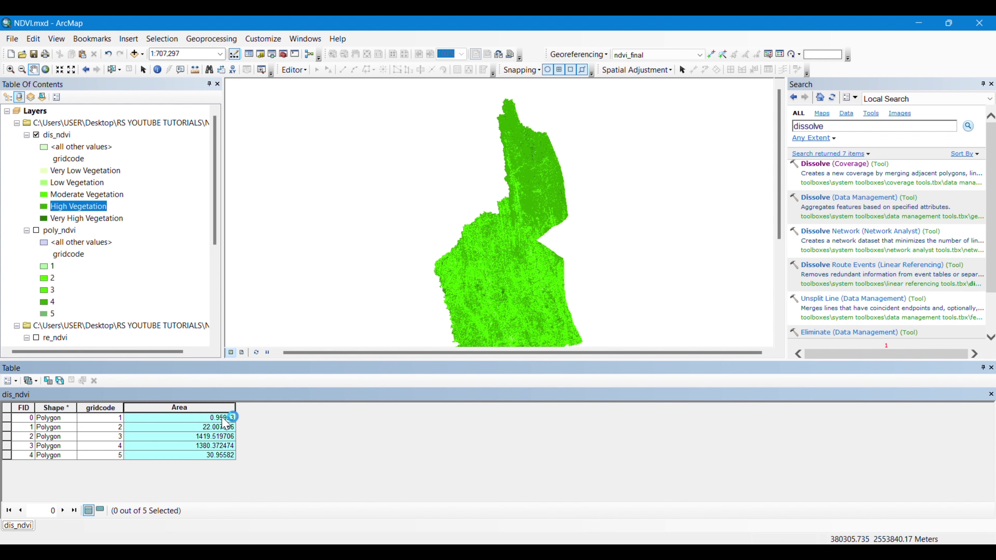
right_click(234, 407)
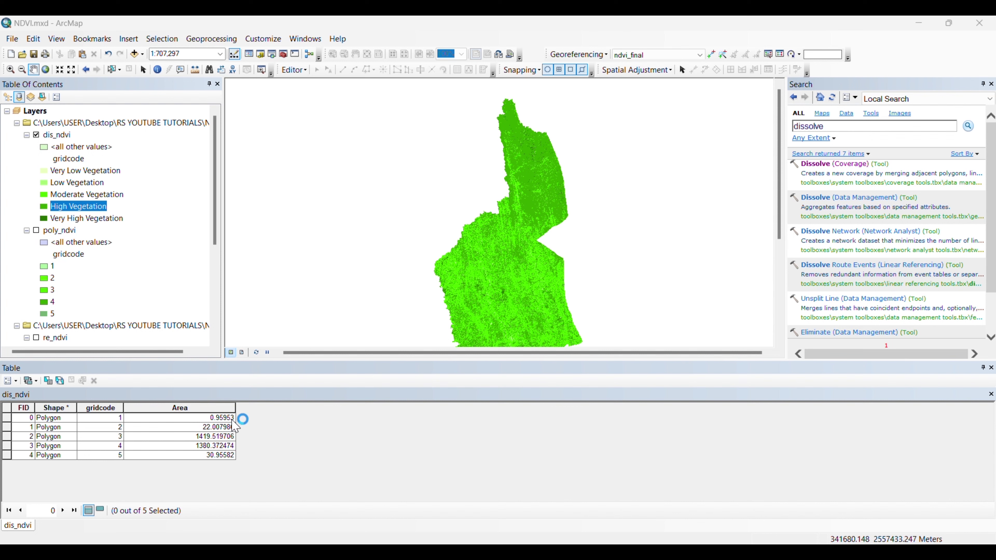
Add a field named Percentage Area of type Float to the dis_ndvi attribute table.
left_click(10, 381)
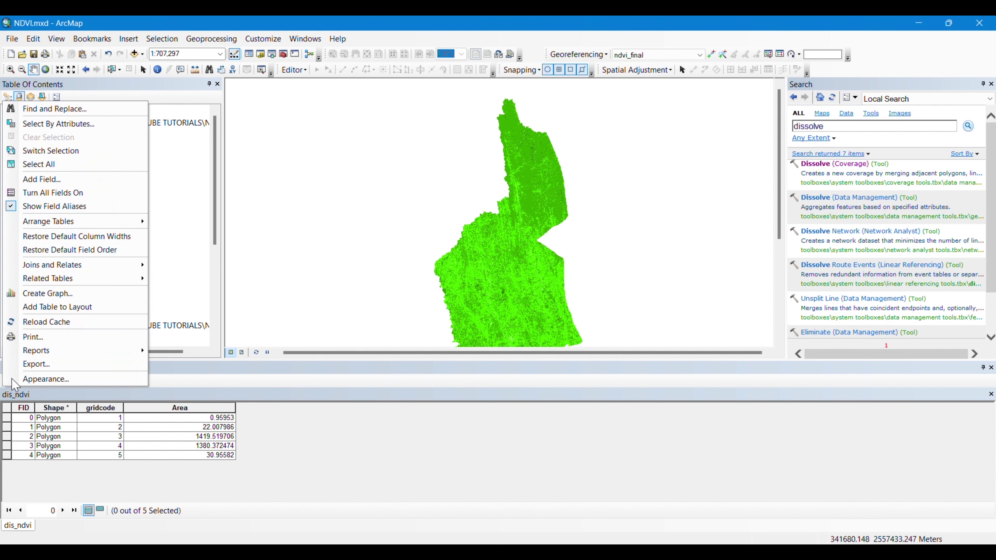
left_click(42, 179)
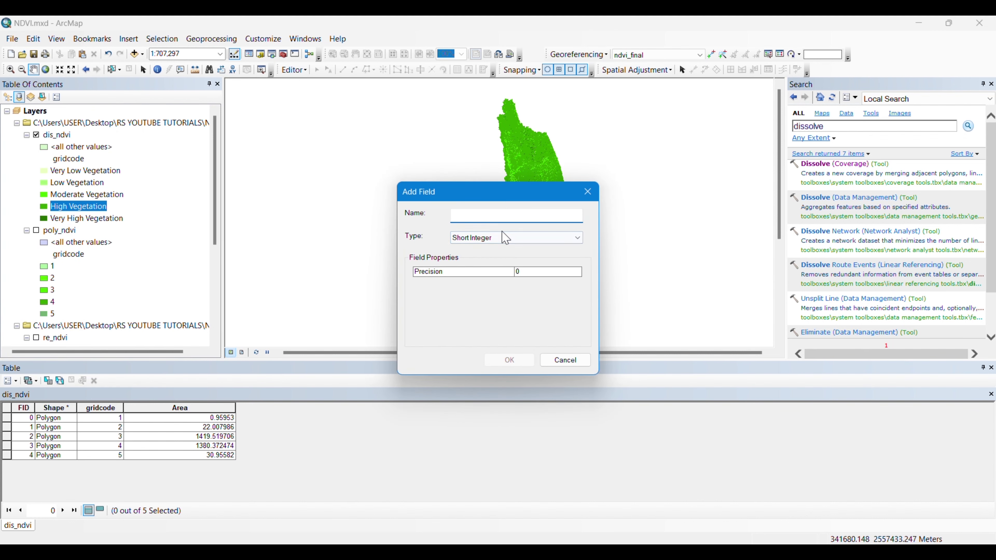
type("Percentage Area")
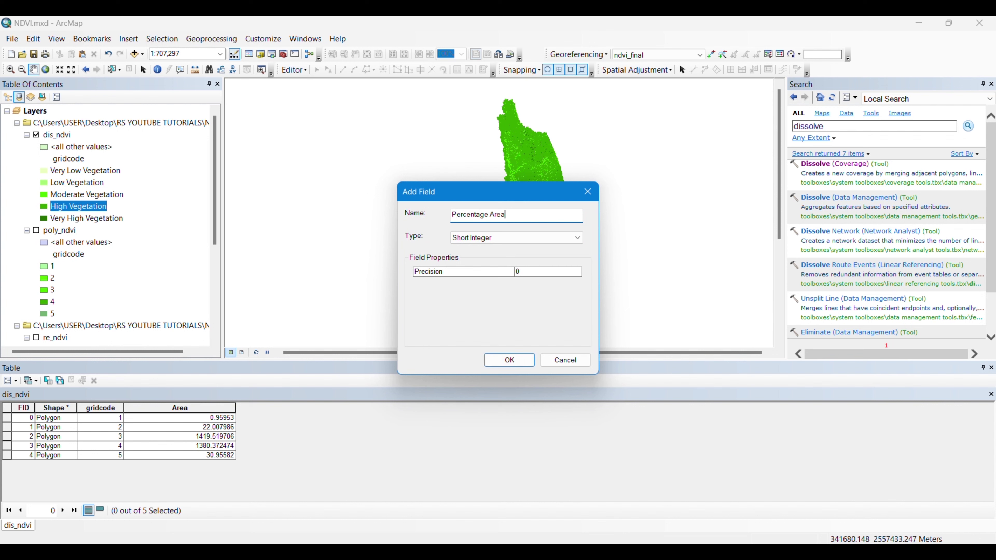
left_click(549, 237)
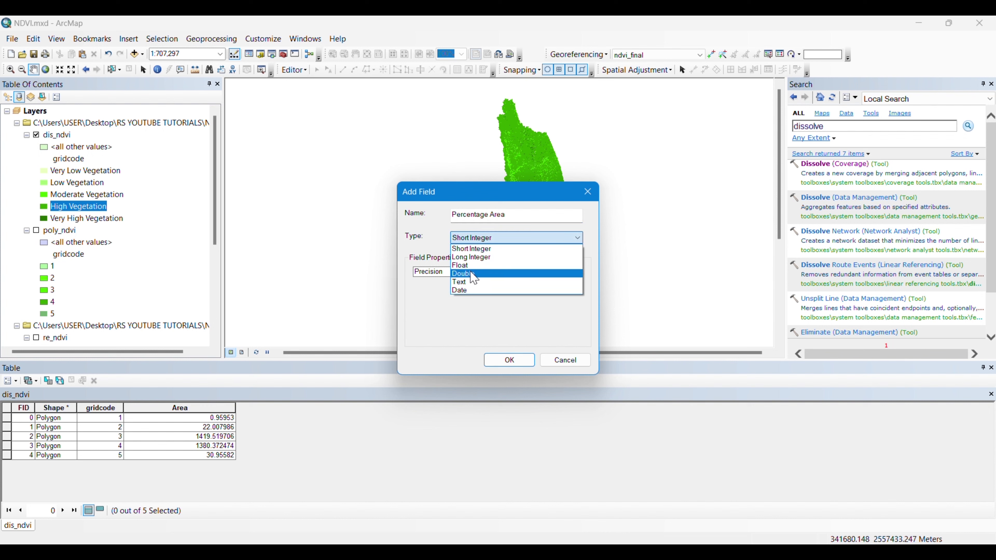
left_click(469, 266)
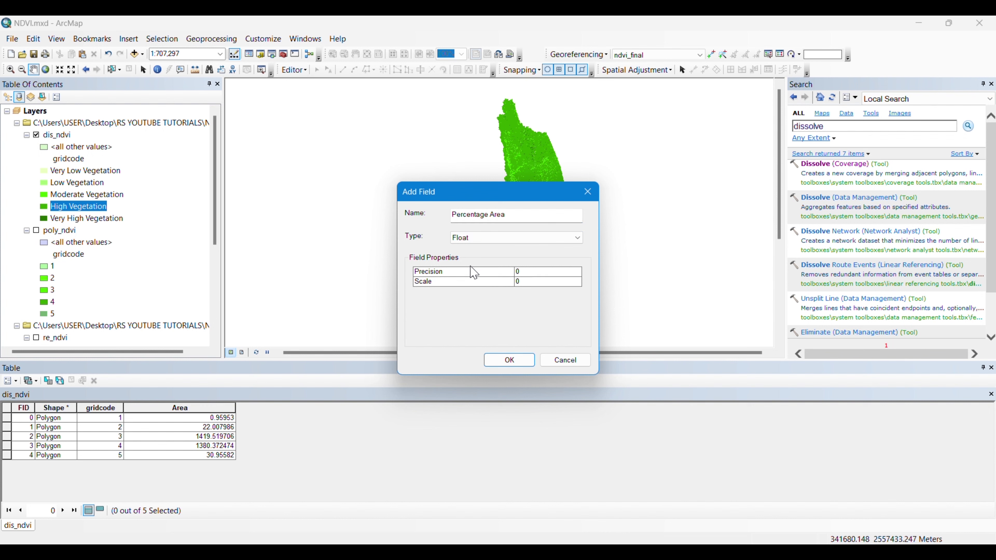
left_click(509, 360)
left_click(557, 339)
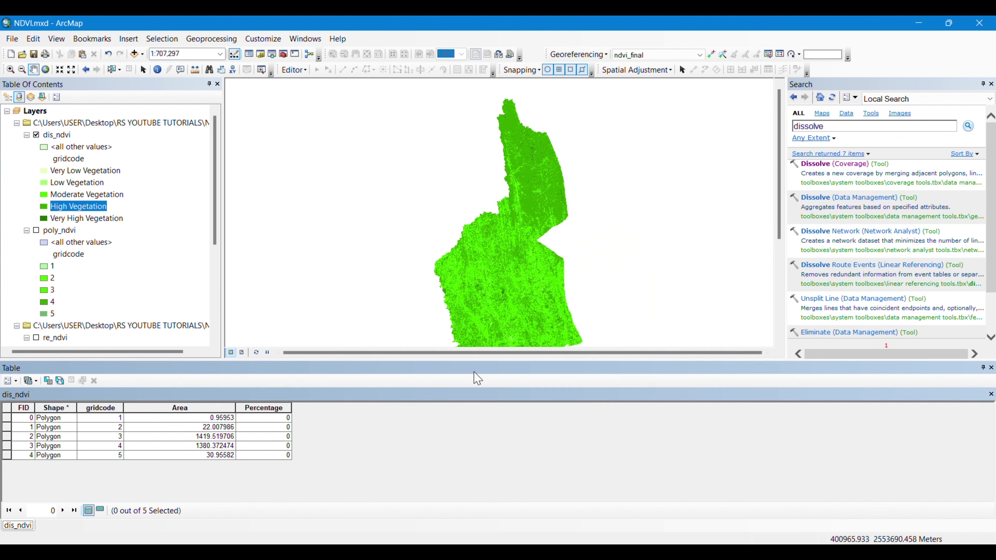
right_click(262, 408)
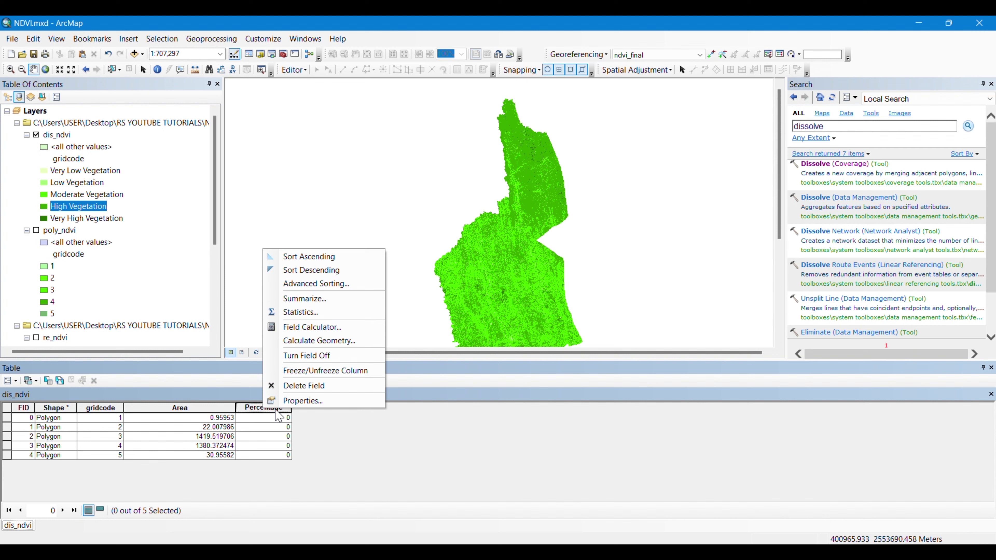
left_click(297, 331)
left_click(457, 314)
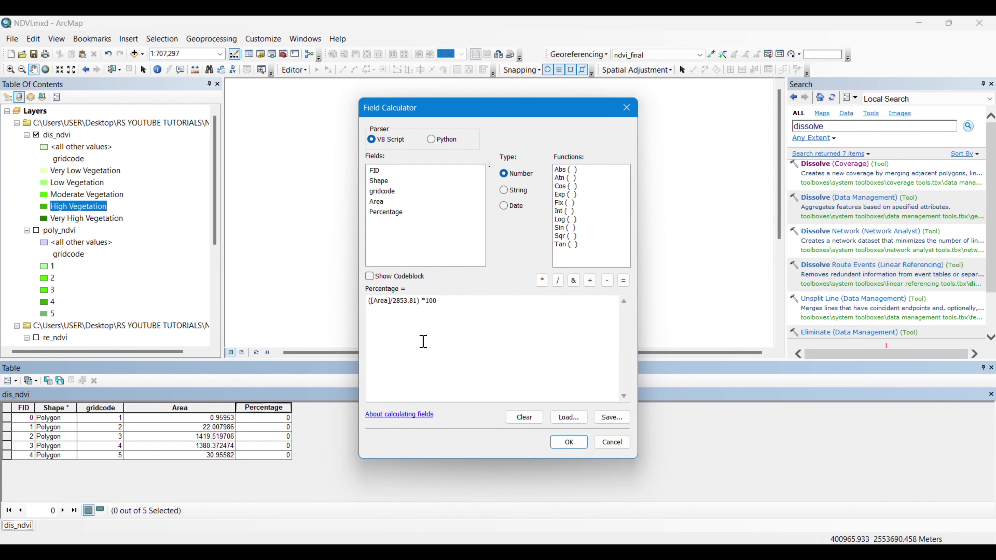
left_click_drag(451, 303, 362, 301)
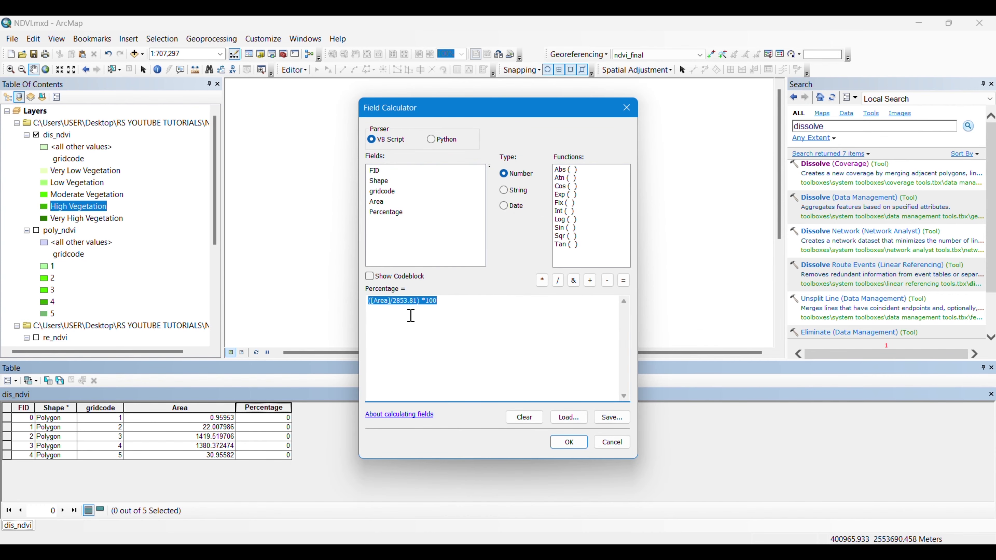
key("Delete")
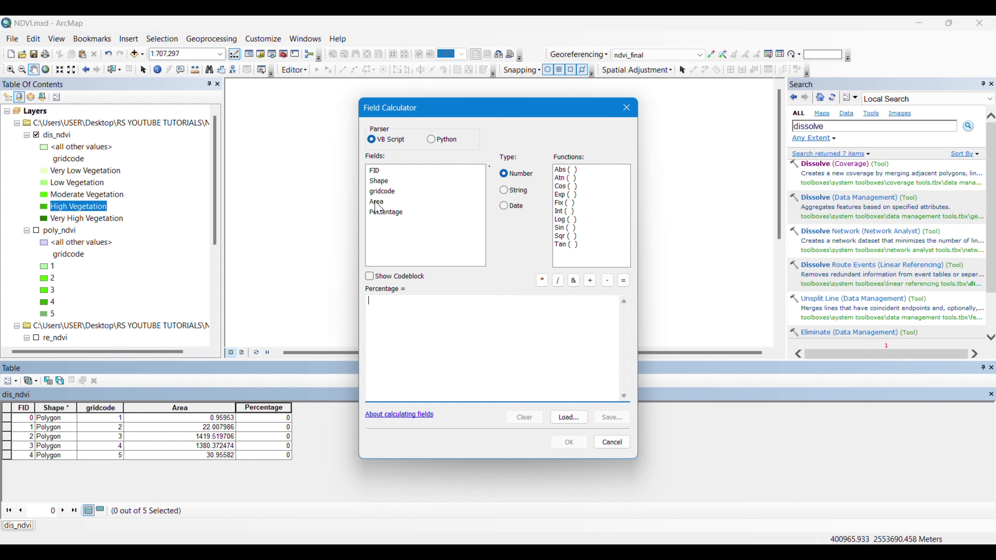
left_click(626, 107)
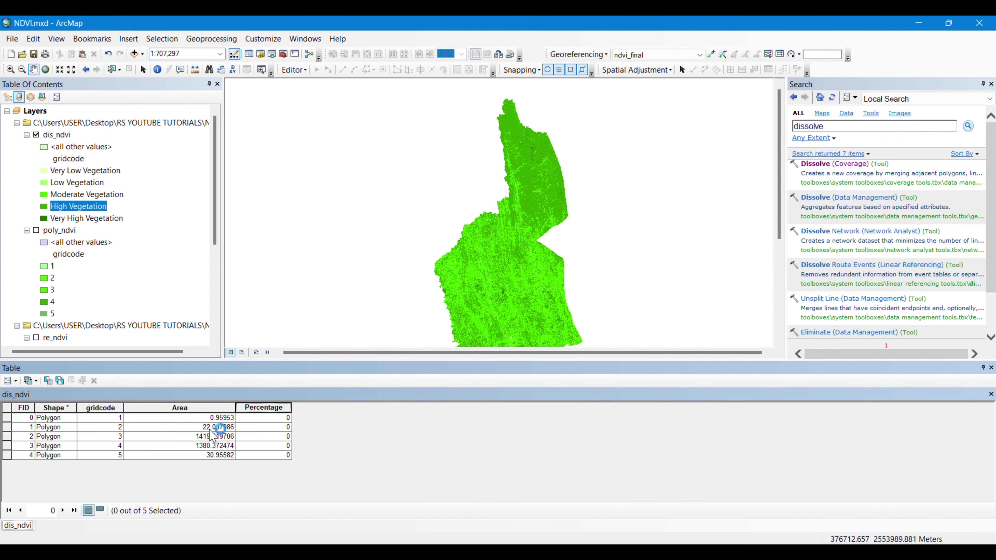
Check the statistics of the Area field in the dis_ndvi table for the total area.
left_click(195, 408)
right_click(194, 408)
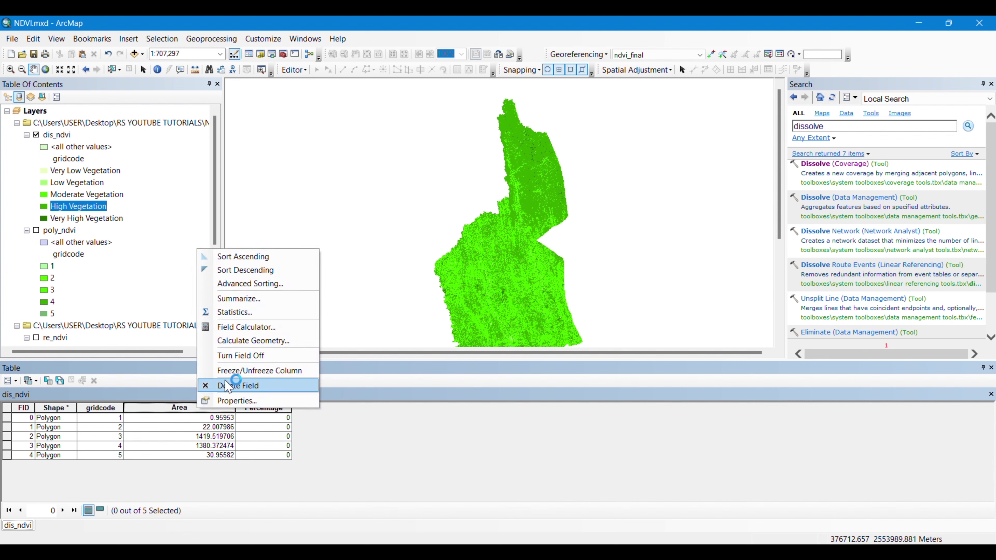
left_click(234, 313)
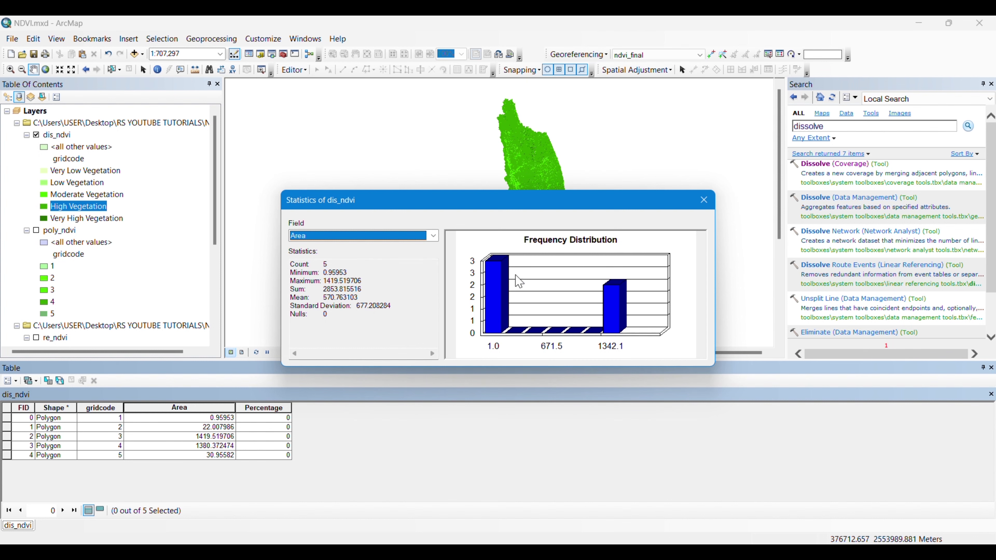
left_click(704, 199)
Calculate the dis_ndvi Percentage field with the expression ([Area] /2853.81)*100 and close the attribute table.
right_click(259, 410)
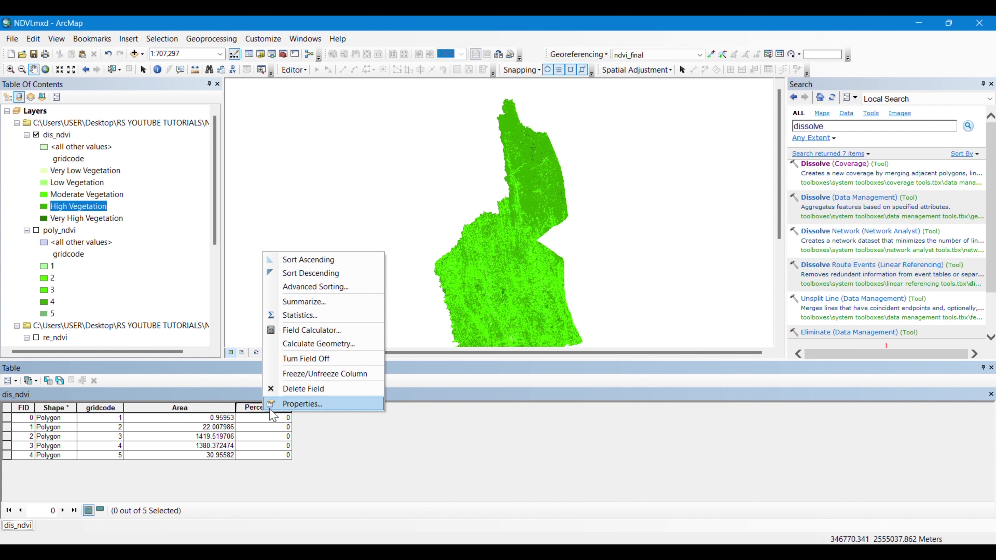
left_click(310, 330)
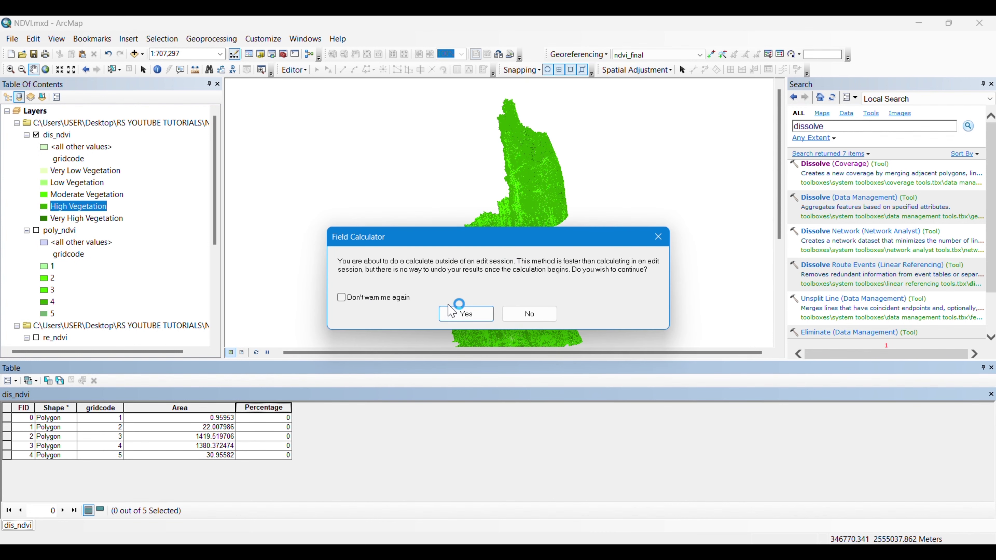
left_click(455, 314)
left_click_drag(446, 303, 350, 300)
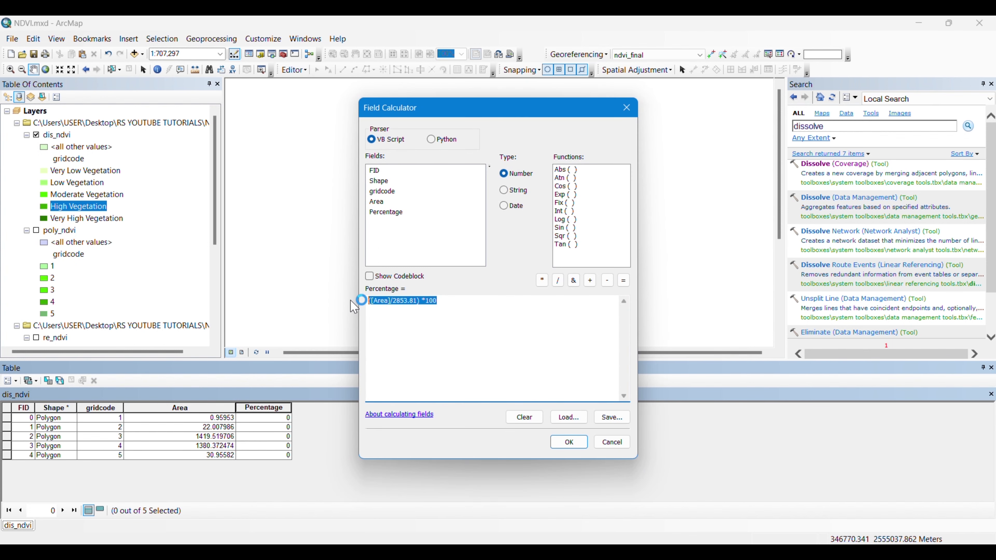
key("BackSpace")
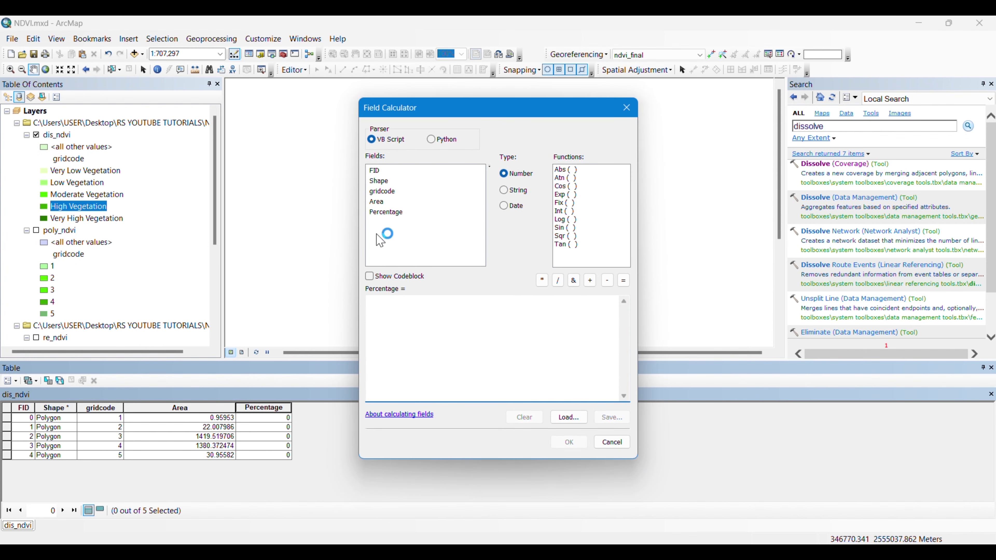
double_click(377, 203)
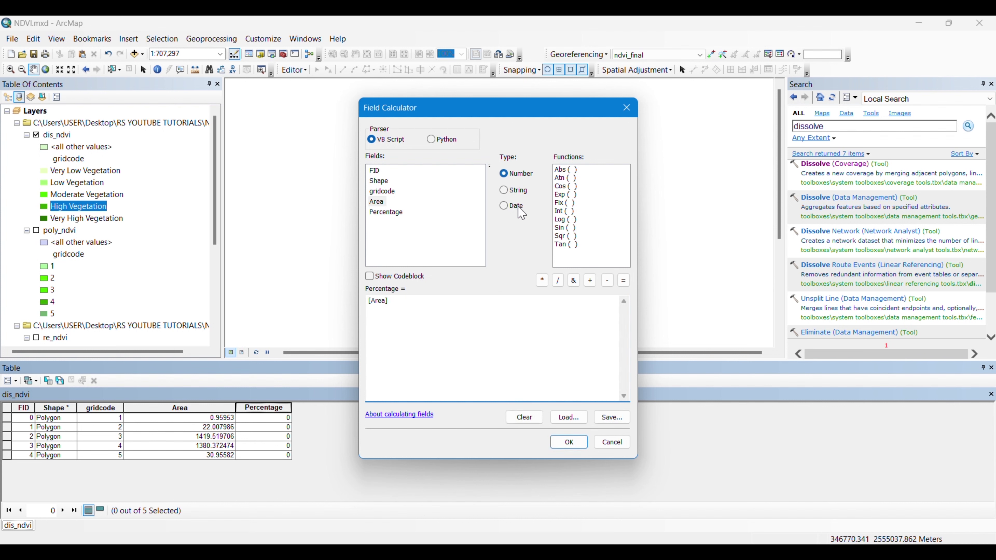
left_click(558, 281)
type("2853.81)")
key("Home")
type("(")
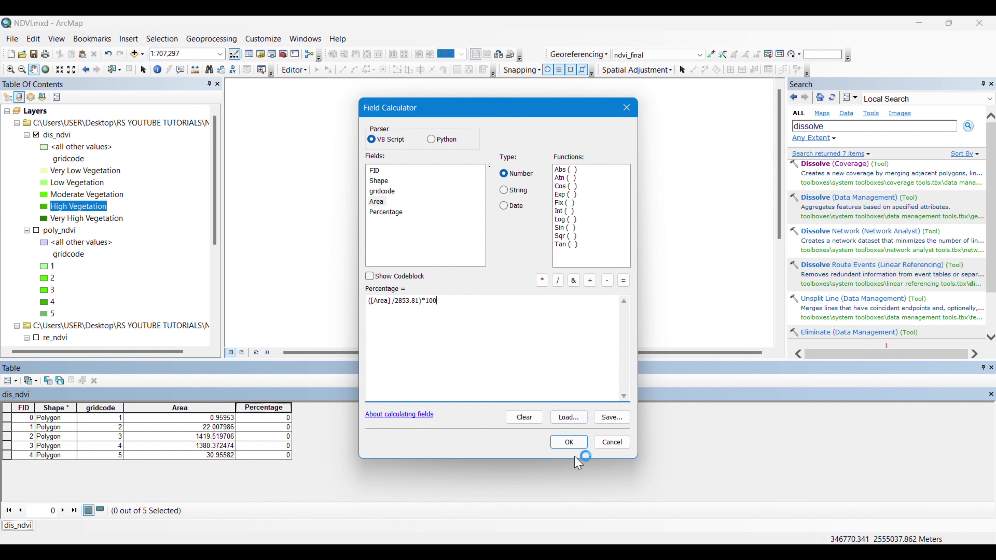
left_click(571, 445)
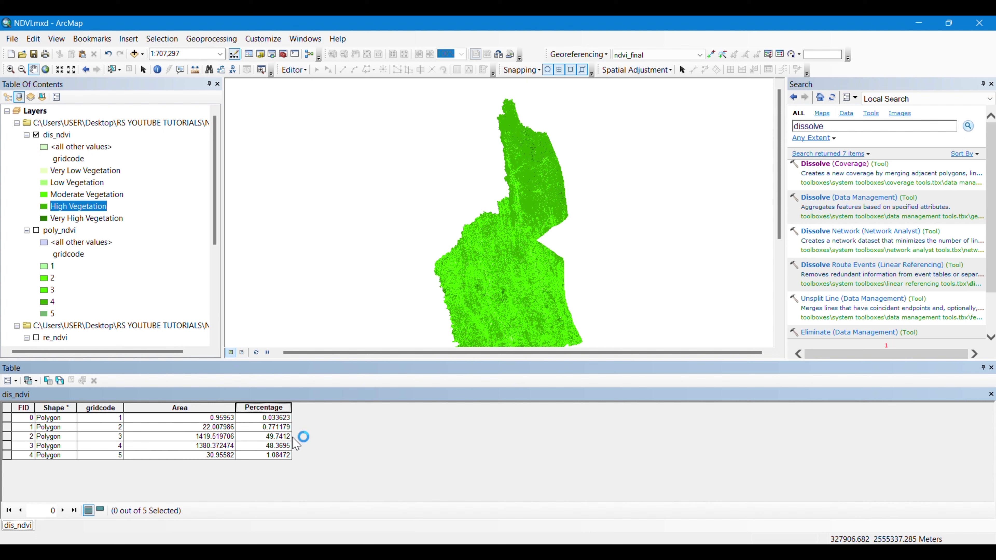
left_click(991, 368)
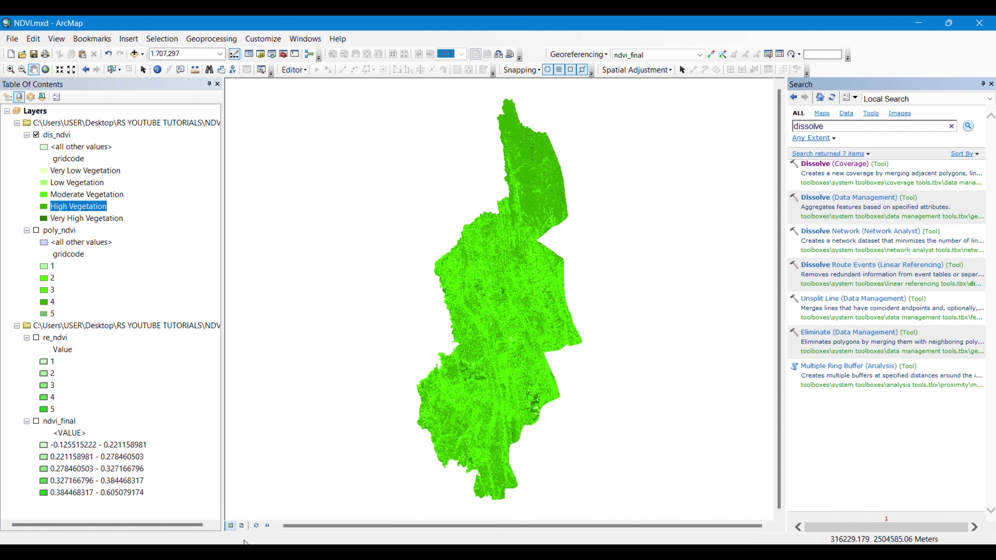
Switch to the layout view and fit the data frame to the dis_ndvi layer's extent.
left_click(242, 526)
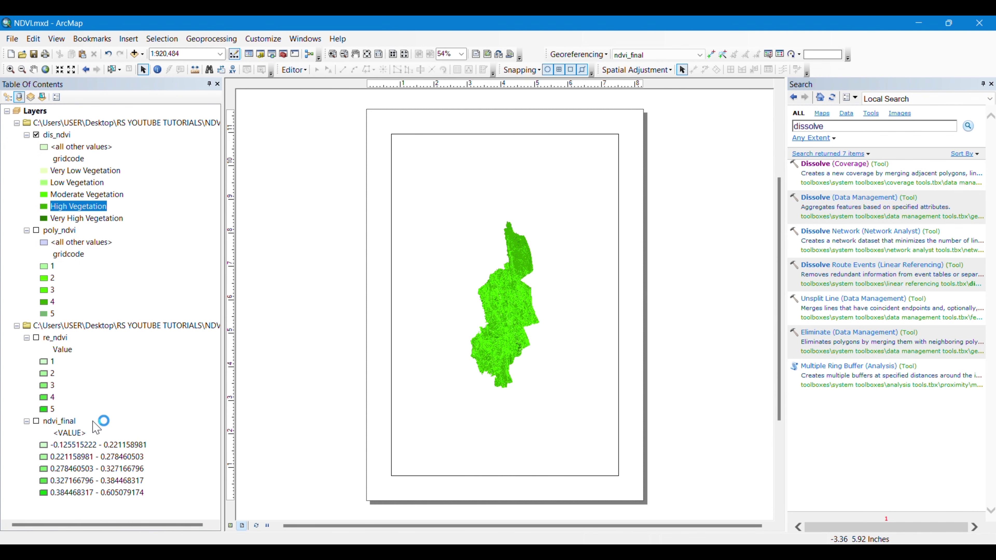
right_click(58, 135)
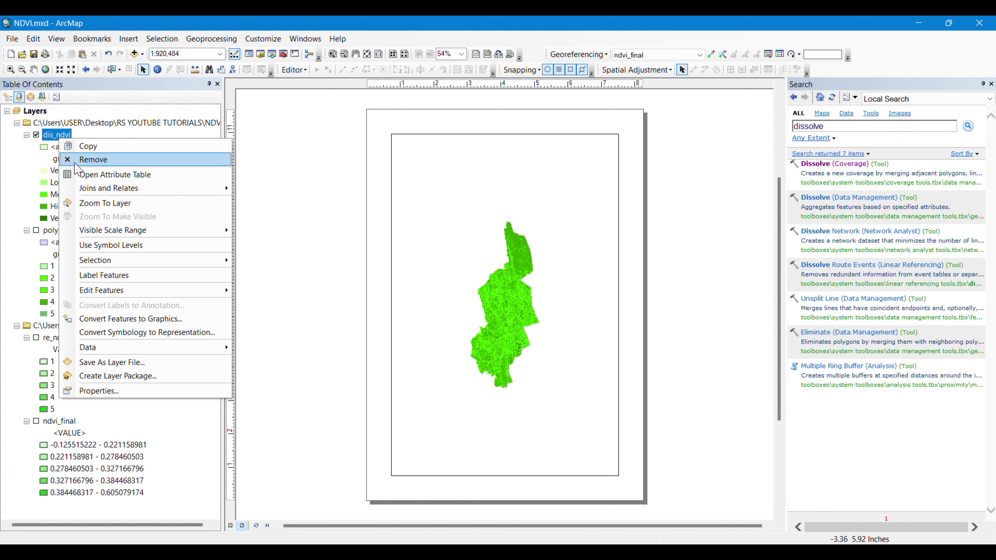
left_click(106, 202)
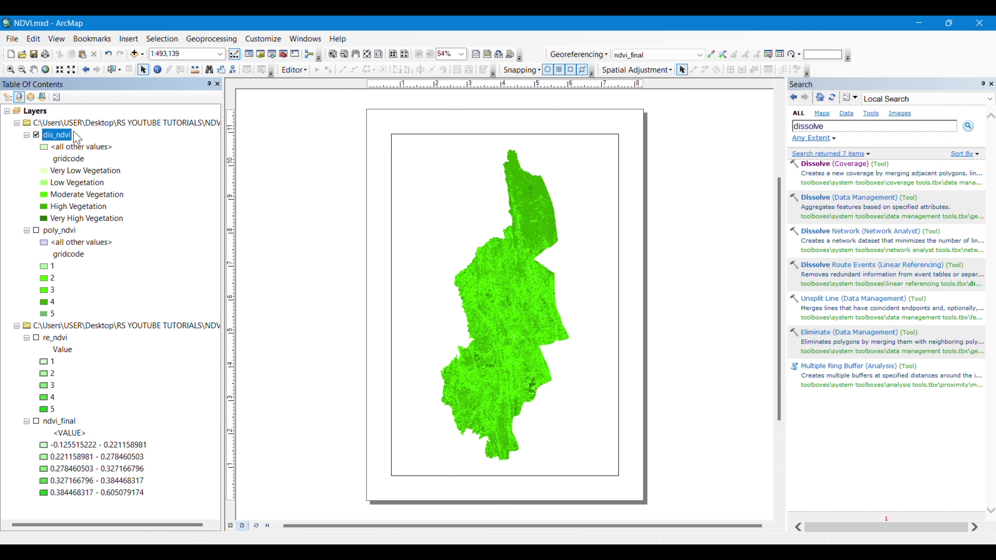
Insert a one-column legend for dis_ndvi with a 1.0 Point border, keeping the default spacing.
left_click(128, 38)
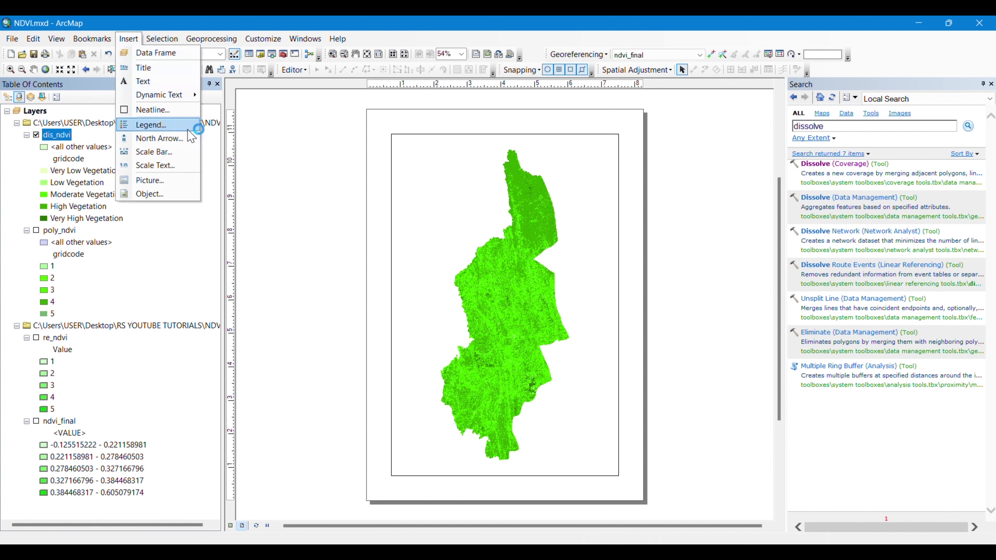
left_click(155, 129)
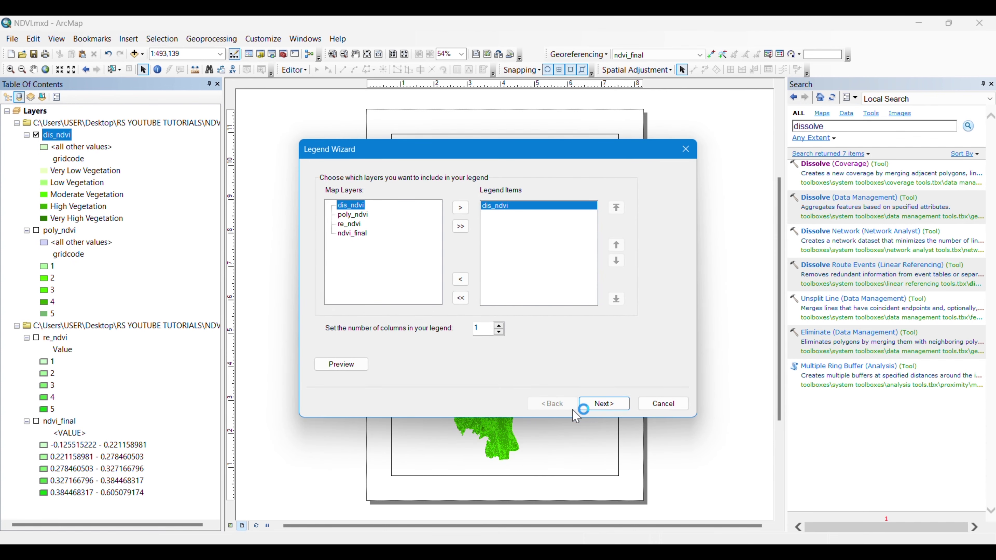
left_click(604, 404)
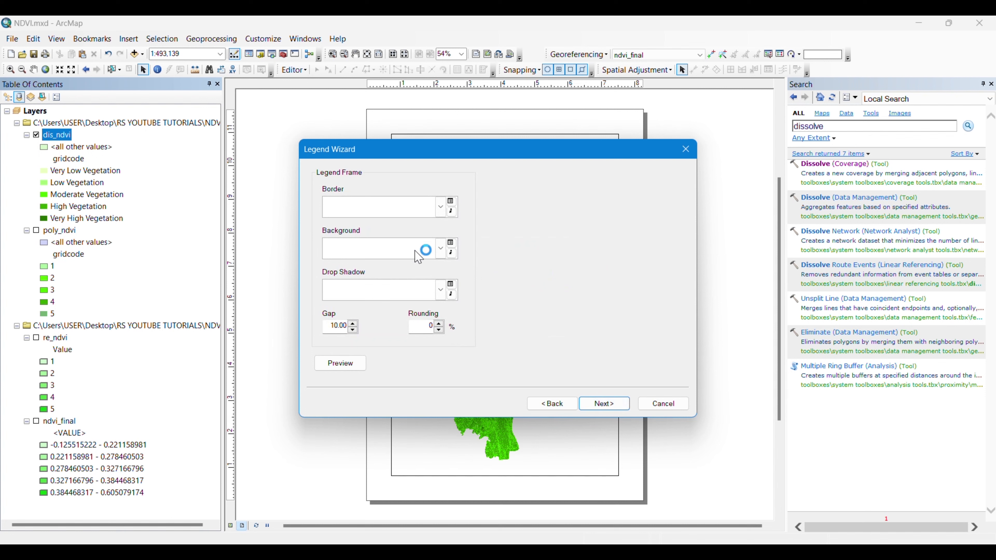
left_click(442, 249)
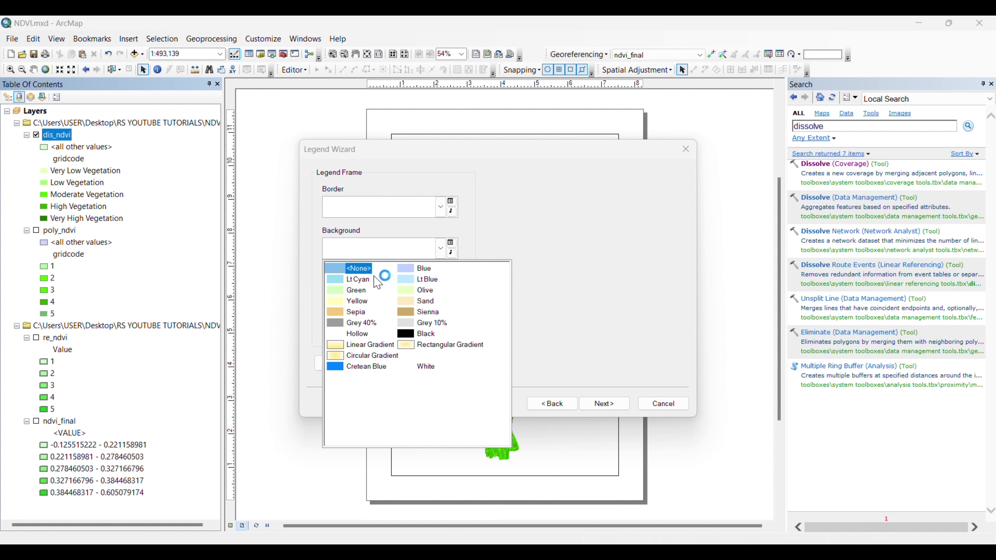
left_click(441, 207)
left_click(441, 207)
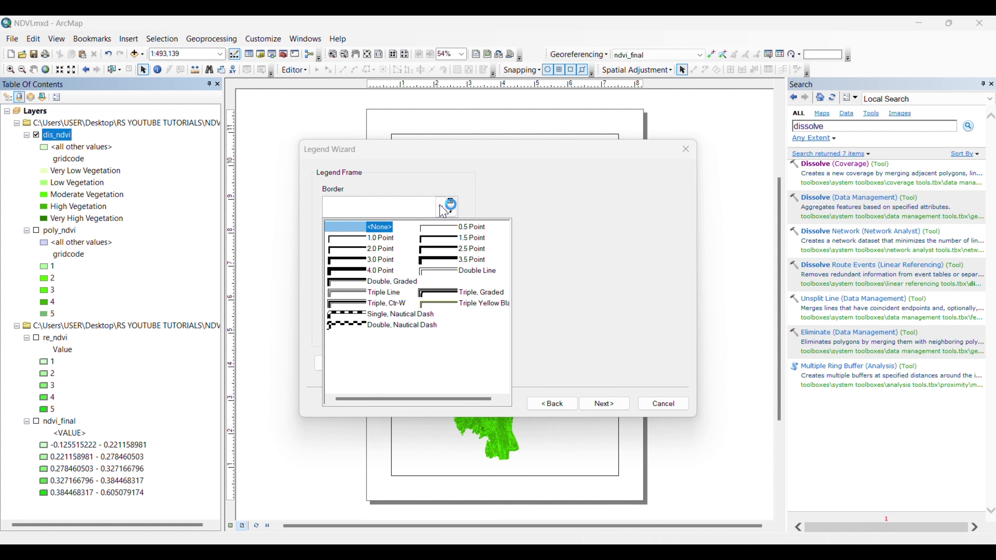
left_click(360, 238)
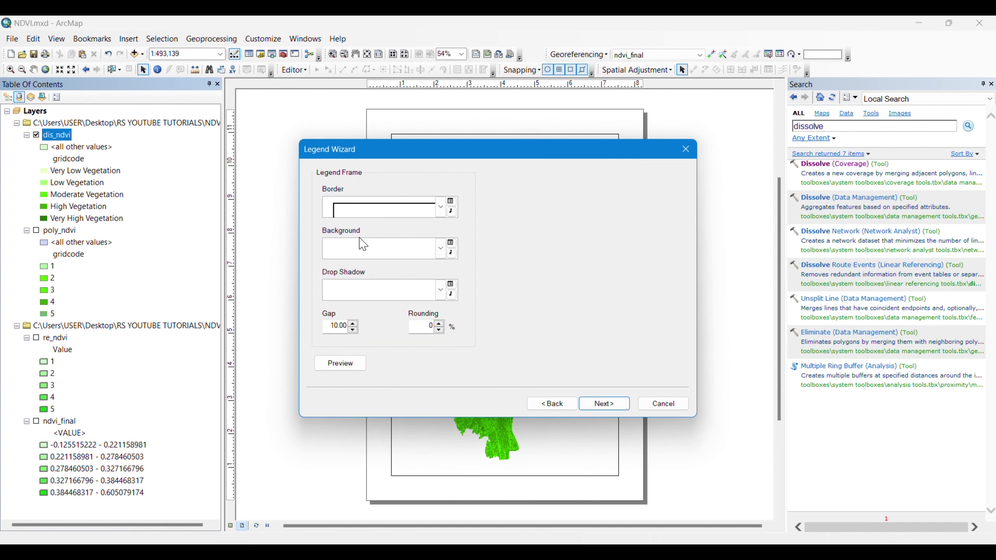
left_click(617, 405)
left_click(617, 407)
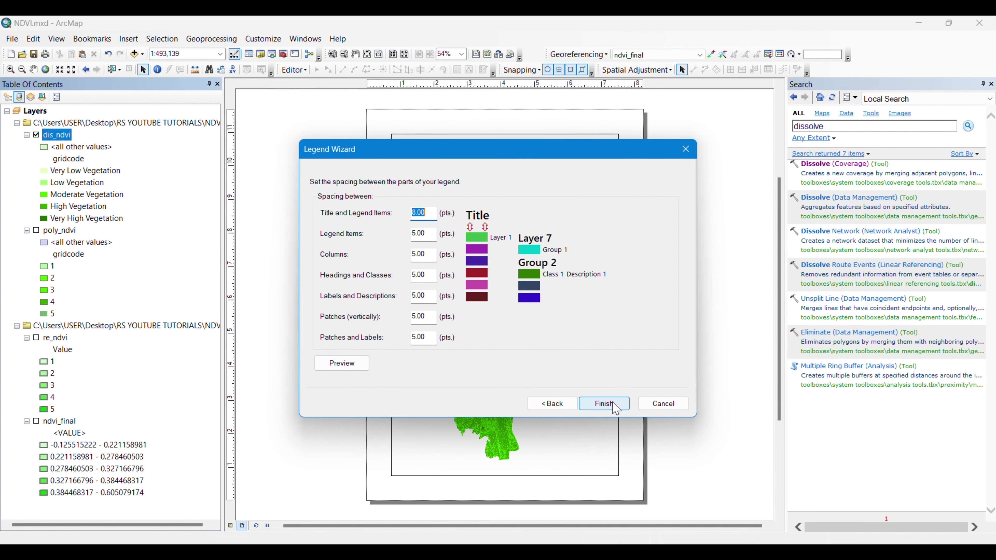
left_click(614, 405)
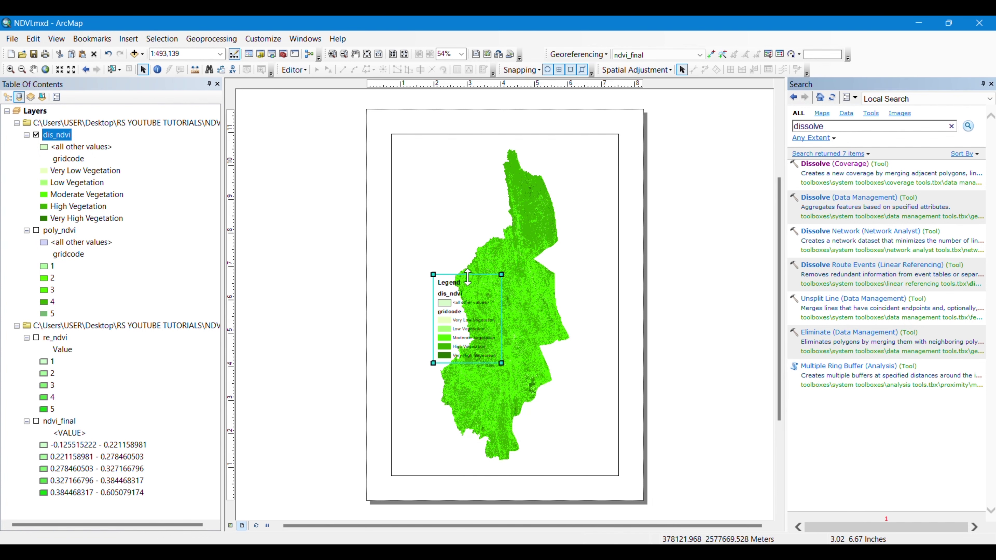
Move the legend into the lower-left corner of the layout's data frame.
left_click_drag(468, 278, 434, 396)
left_click(441, 440)
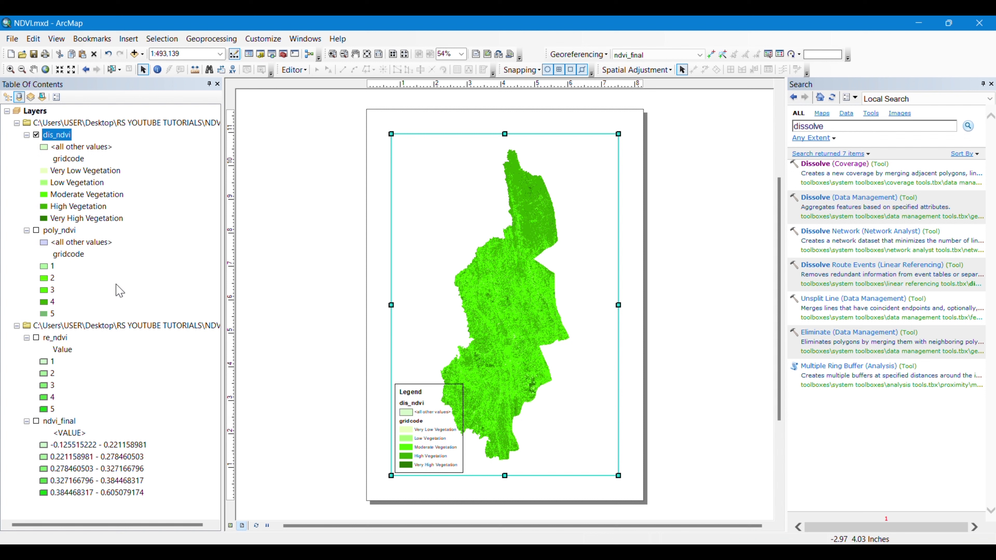
Rename the Moderate Vegetation class label of dis_ndvi as "Moderate Vegetation (49%)".
left_click(116, 172)
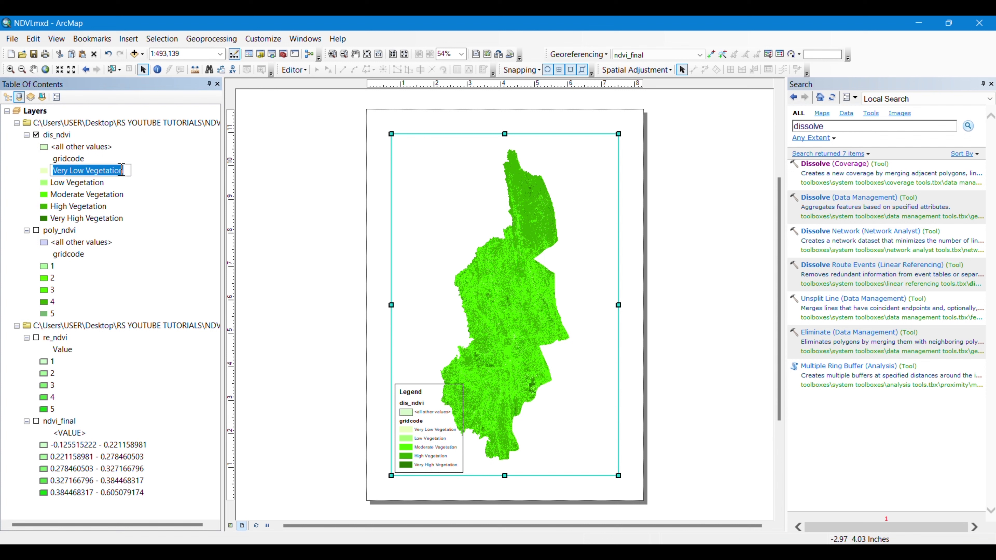
left_click(125, 172)
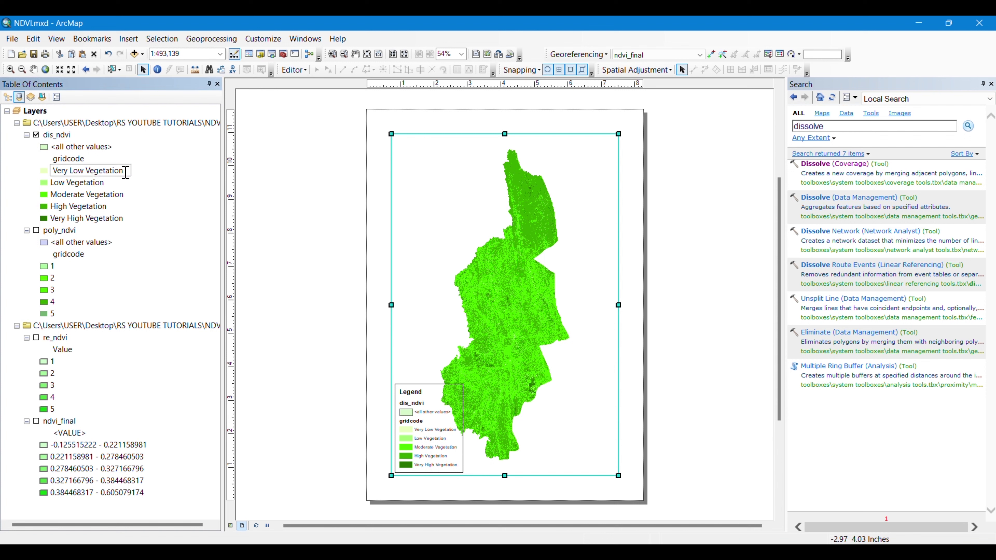
left_click(115, 196)
left_click(121, 195)
left_click(128, 196)
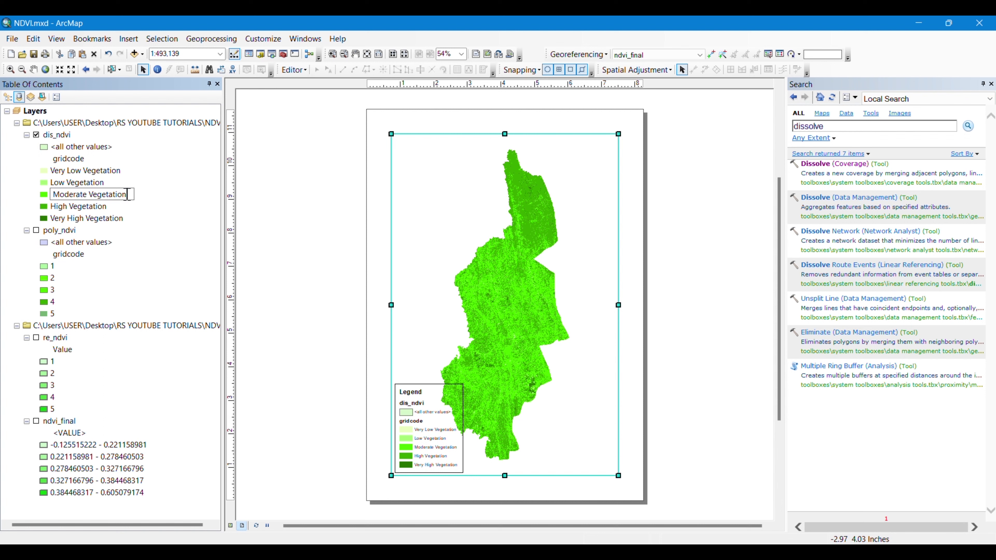
type("()")
key("BackSpace")
key("BackSpace")
type("49")
key("Return")
Rename the High Vegetation class label of dis_ndvi as "High Vegetation (48%)".
left_click(79, 207)
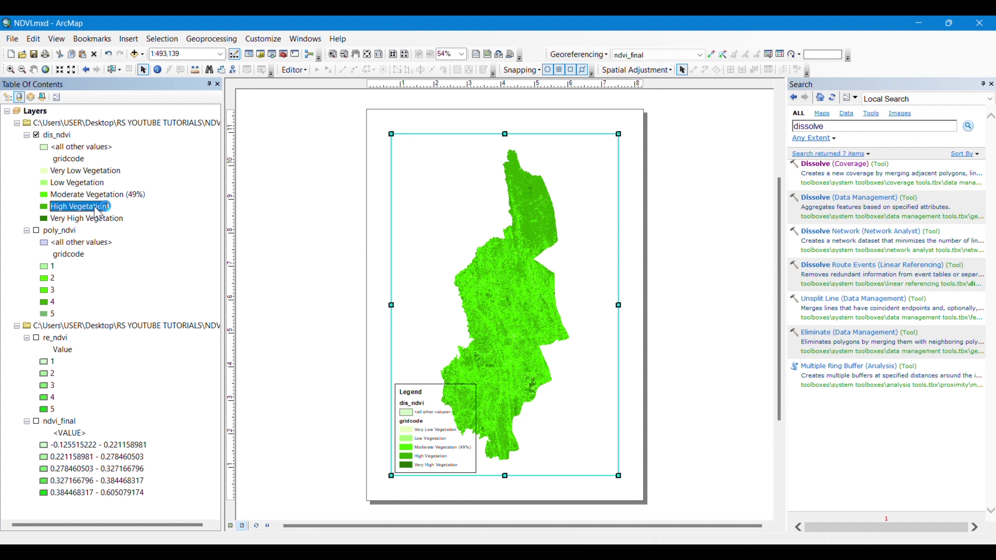
left_click(107, 206)
left_click(112, 207)
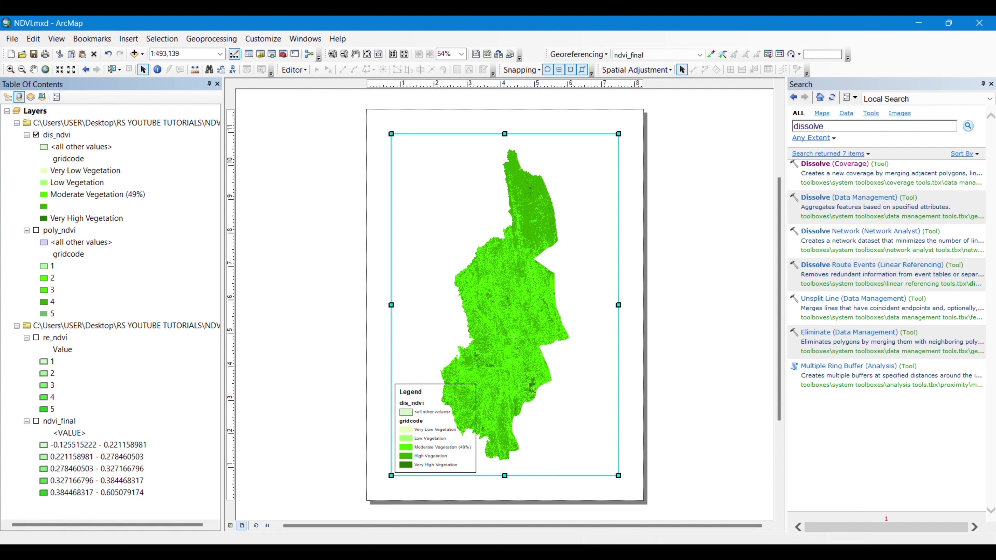
type("()")
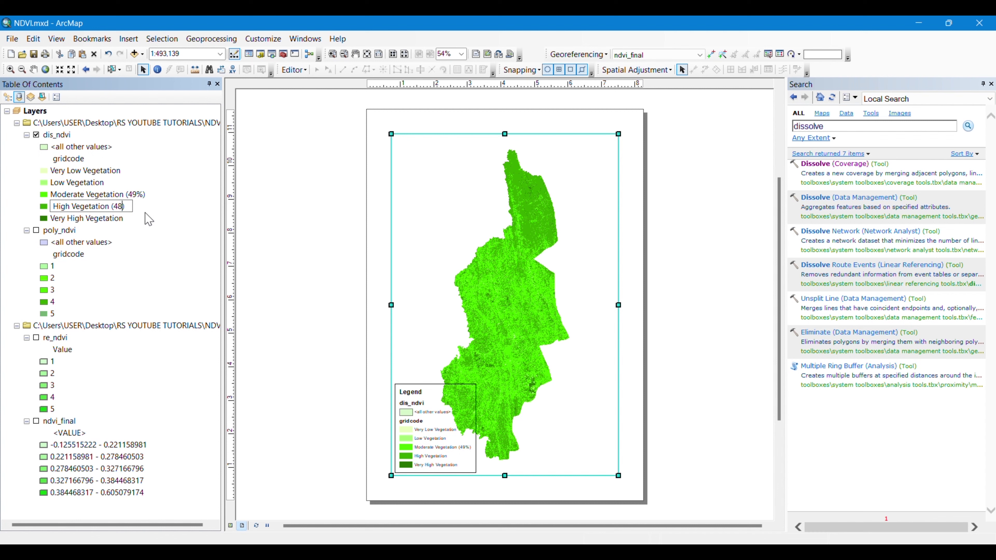
key("Return")
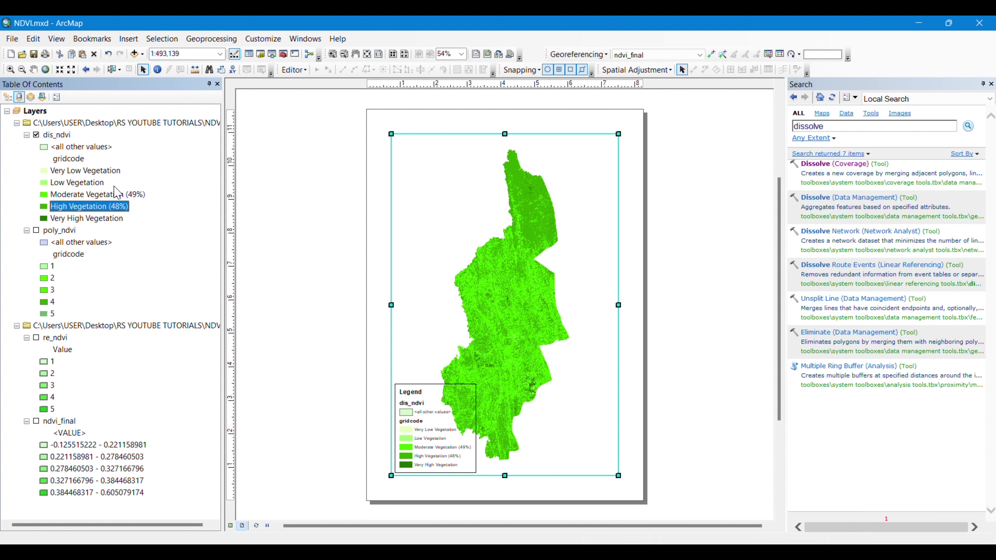